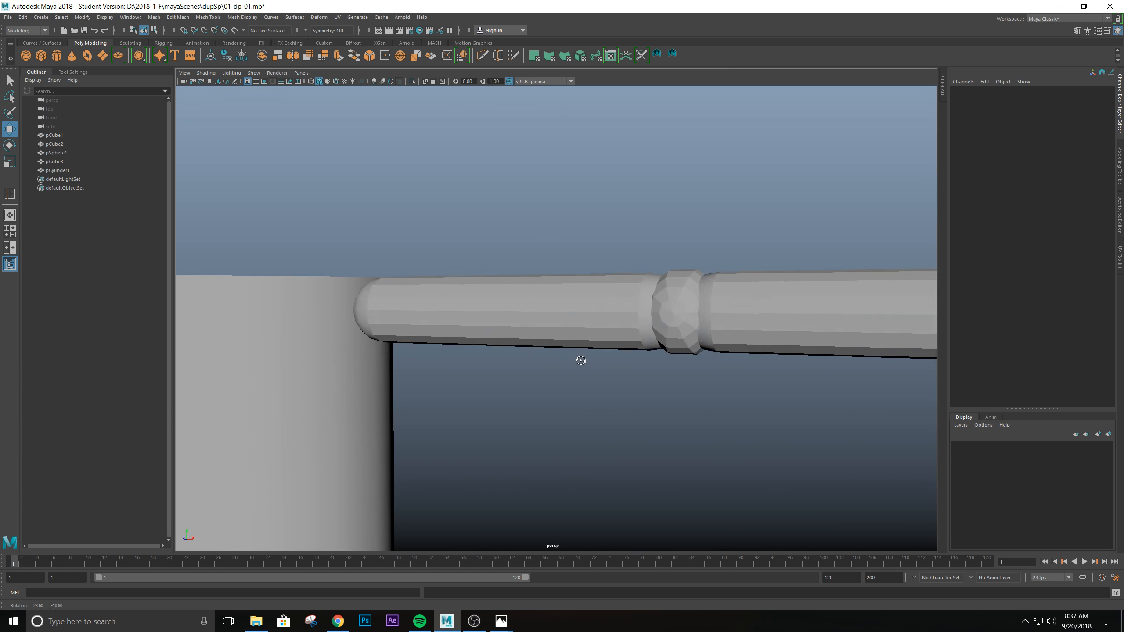
Step: Examine the torso cylinder, the arm segments and the faceted shading of the upper arm from several angles
{"action": "scroll", "coordinate": [600, 372], "scroll_direction": "down", "scroll_amount": 2}
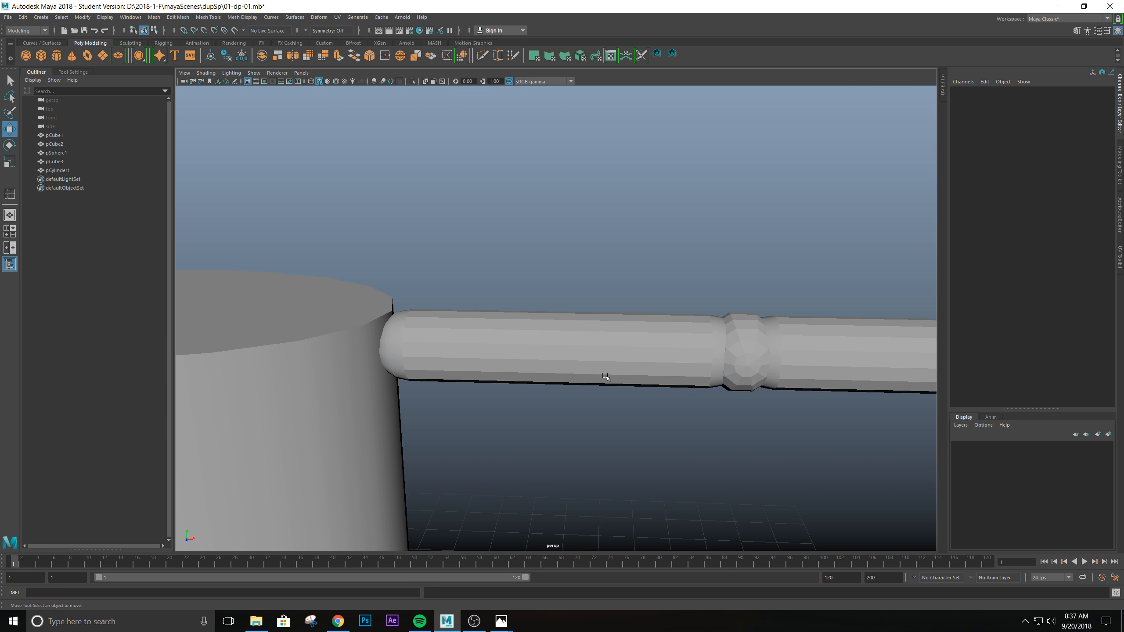
{"action": "scroll", "coordinate": [548, 401], "scroll_direction": "down", "scroll_amount": 6}
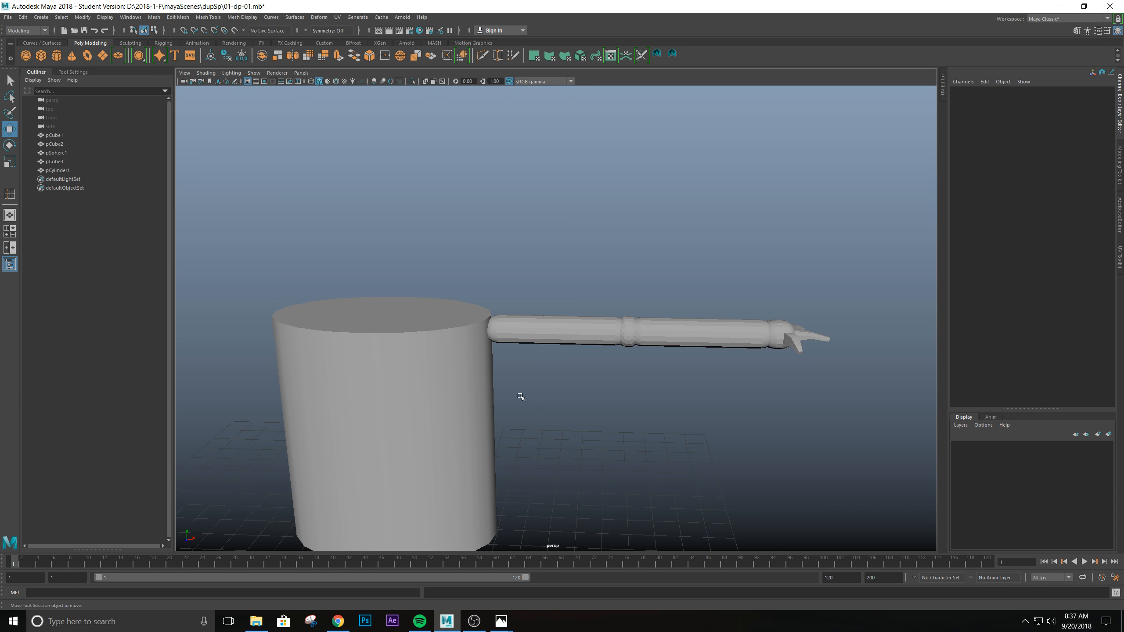
{"action": "left_click_drag", "start_coordinate": [521, 396], "coordinate": [541, 327], "text": "alt"}
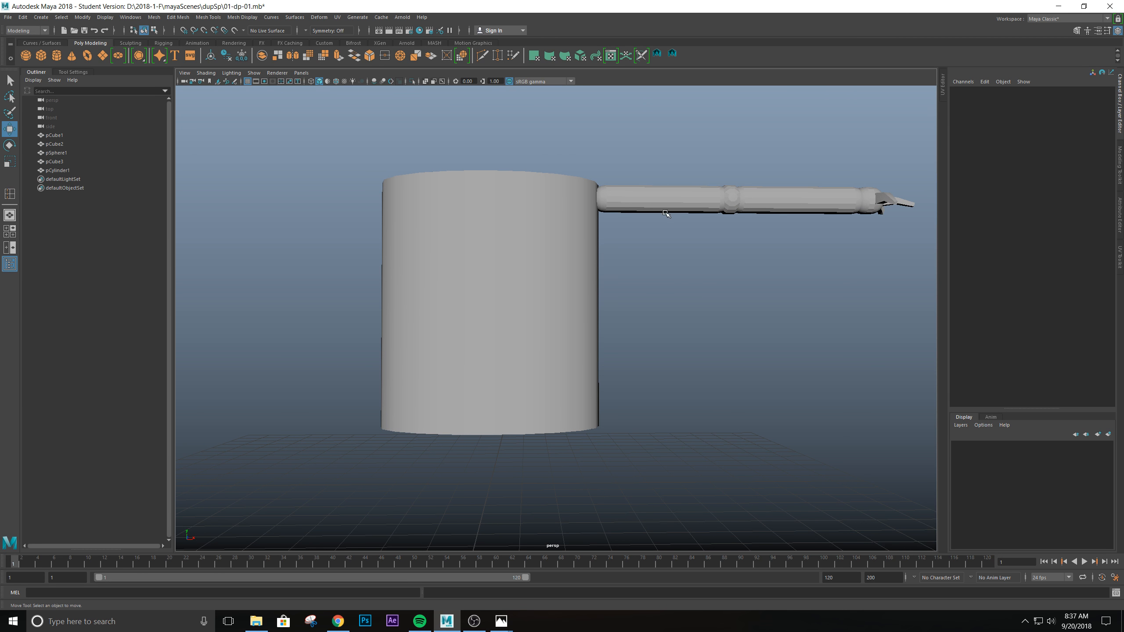
{"action": "left_click_drag", "start_coordinate": [483, 216], "coordinate": [658, 267], "text": "alt"}
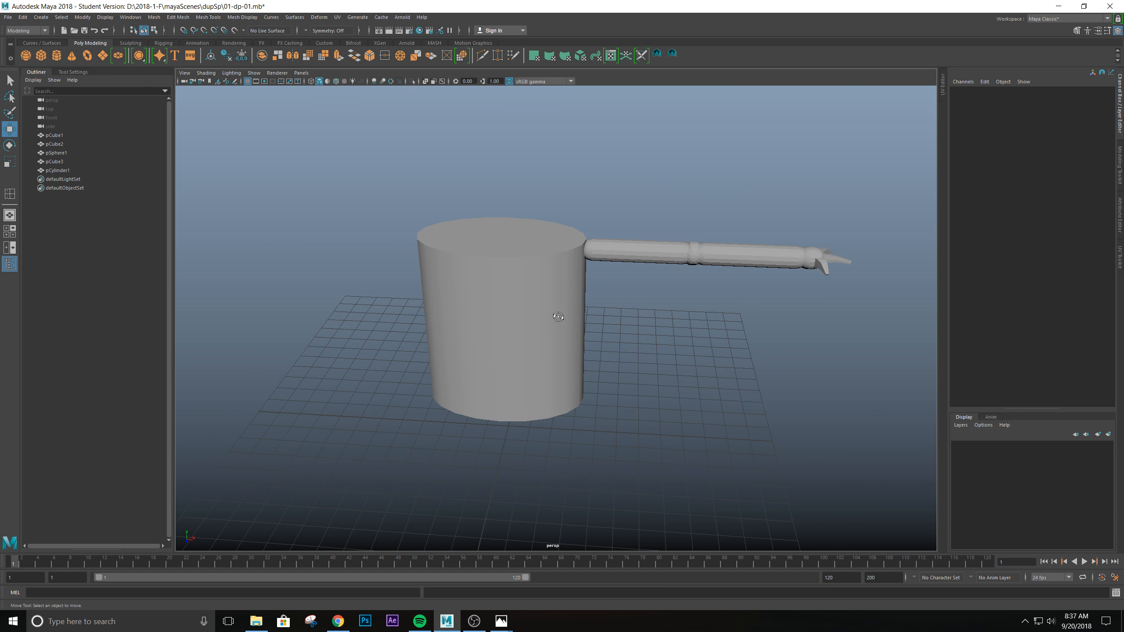
{"action": "left_click_drag", "start_coordinate": [558, 317], "coordinate": [525, 309], "text": "alt"}
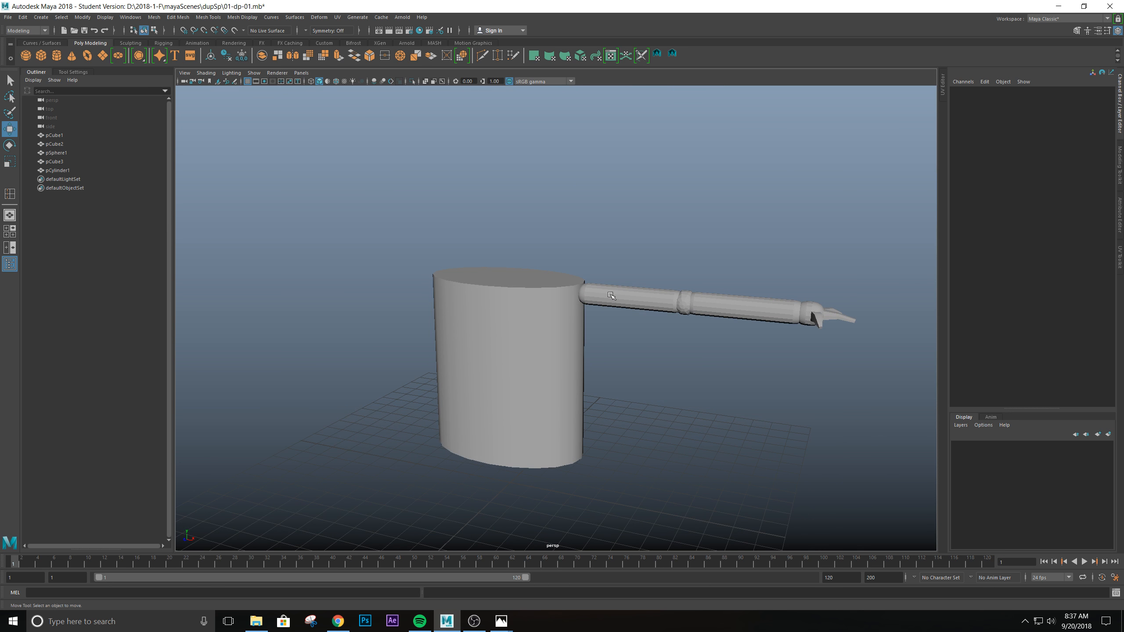
{"action": "left_click_drag", "start_coordinate": [610, 310], "coordinate": [608, 304], "text": "alt"}
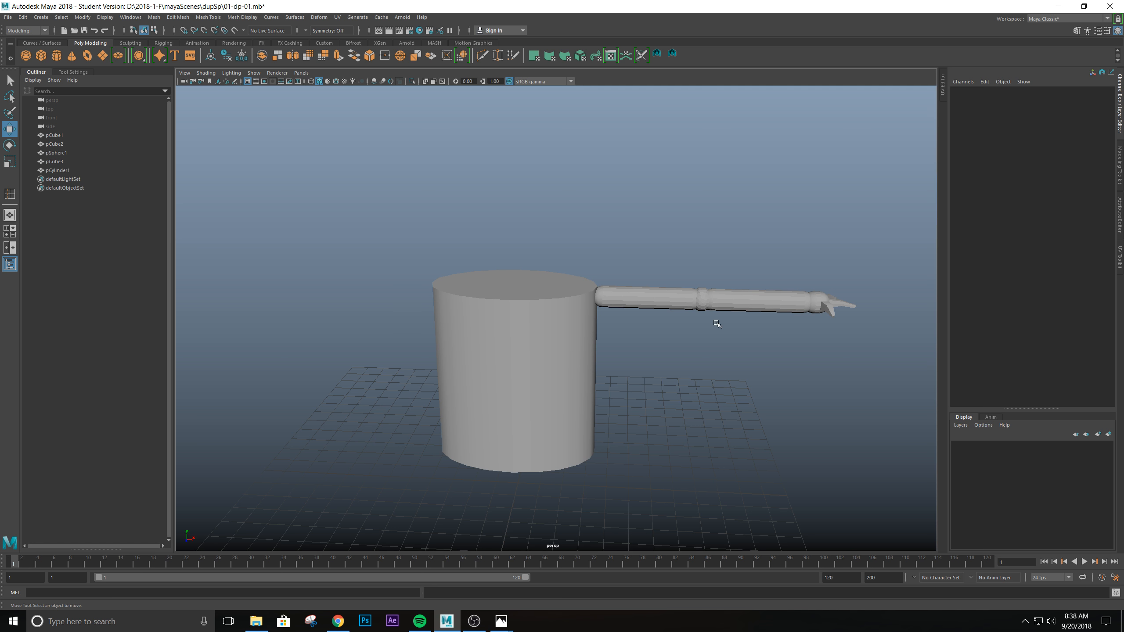
{"action": "left_click_drag", "start_coordinate": [703, 339], "coordinate": [642, 324], "text": "alt"}
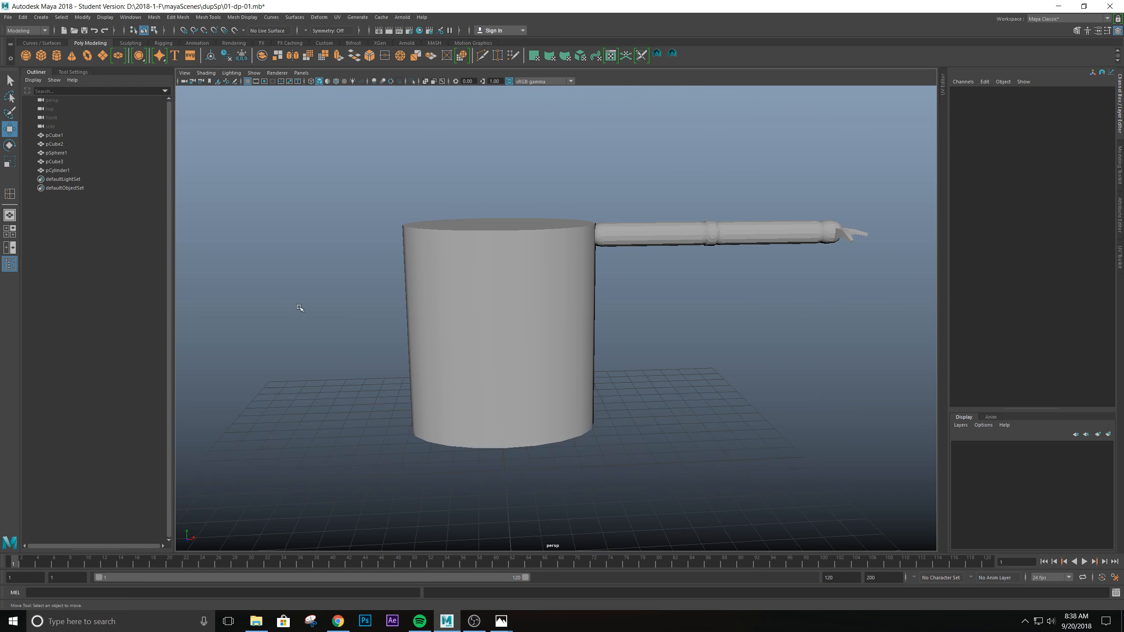
{"action": "left_click_drag", "start_coordinate": [558, 303], "coordinate": [568, 370], "text": "alt"}
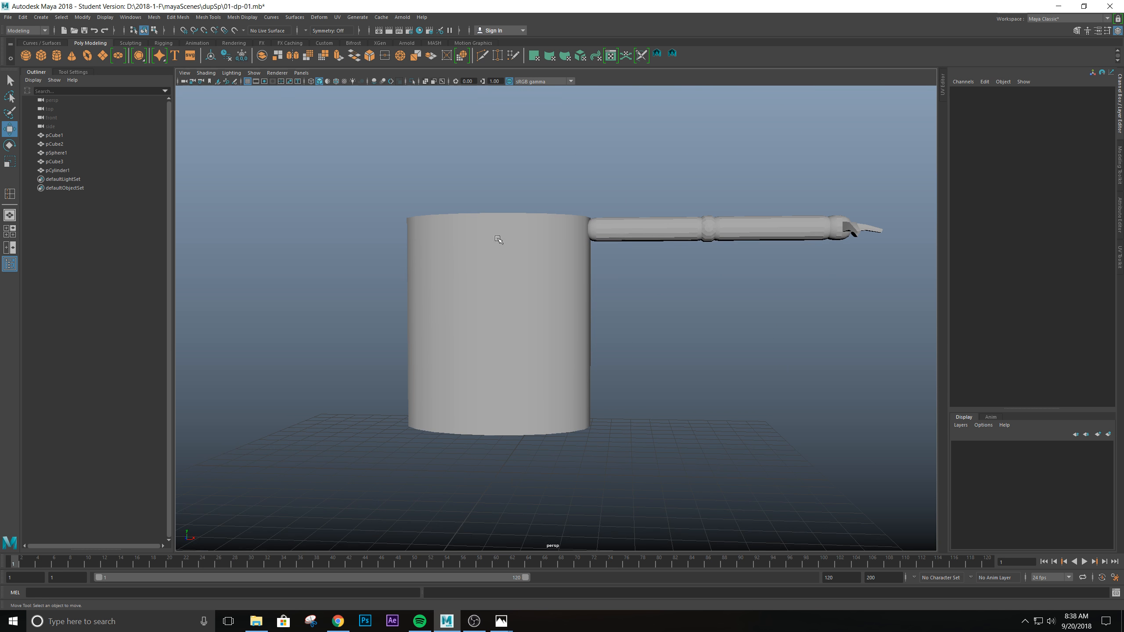
{"action": "mouse_move", "coordinate": [499, 240]}
{"action": "left_mouse_down", "text": "alt"}
{"action": "mouse_move", "coordinate": [502, 261]}
{"action": "mouse_move", "coordinate": [512, 254]}
{"action": "mouse_move", "coordinate": [500, 250]}
{"action": "left_mouse_up", "text": "alt"}
{"action": "right_click_drag", "start_coordinate": [500, 251], "coordinate": [726, 439], "text": "alt"}
{"action": "middle_click_drag", "start_coordinate": [726, 439], "coordinate": [582, 366], "text": "alt"}
{"action": "scroll", "coordinate": [570, 287], "scroll_direction": "down", "scroll_amount": 4}
{"action": "scroll", "coordinate": [570, 288], "scroll_direction": "up", "scroll_amount": 3}
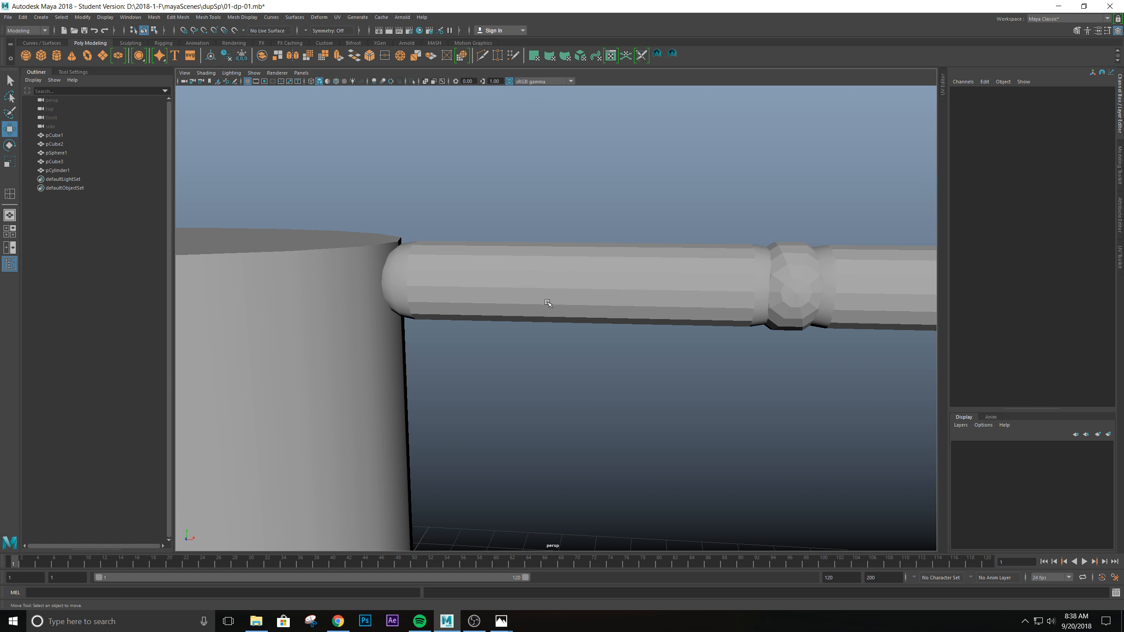
{"action": "left_click_drag", "start_coordinate": [570, 287], "coordinate": [543, 303], "text": "alt"}
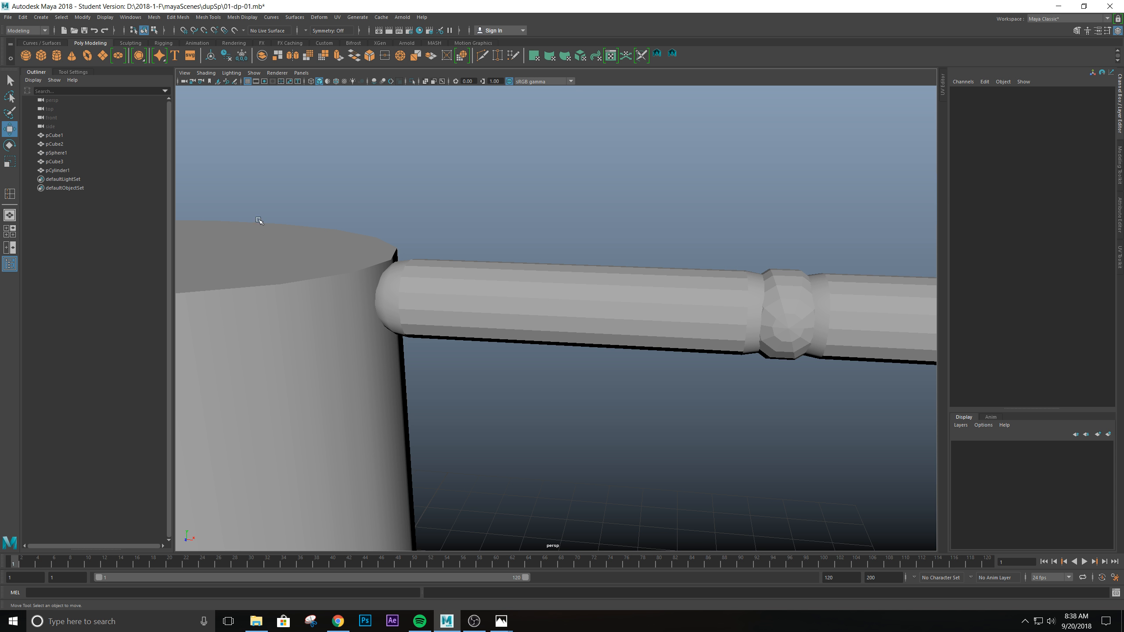
Step: Create a polygon cylinder and move it above the arm, to about Translate X 5.189 and Translate Y 12.612
{"action": "scroll", "coordinate": [469, 381], "scroll_direction": "down", "scroll_amount": 8}
{"action": "left_click_drag", "start_coordinate": [447, 419], "coordinate": [436, 170]}
{"action": "left_click_drag", "start_coordinate": [502, 240], "coordinate": [616, 254]}
{"action": "scroll", "coordinate": [613, 265], "scroll_direction": "down", "scroll_amount": 3}
{"action": "scroll", "coordinate": [613, 269], "scroll_direction": "down", "scroll_amount": 2}
{"action": "scroll", "coordinate": [612, 270], "scroll_direction": "up", "scroll_amount": 3}
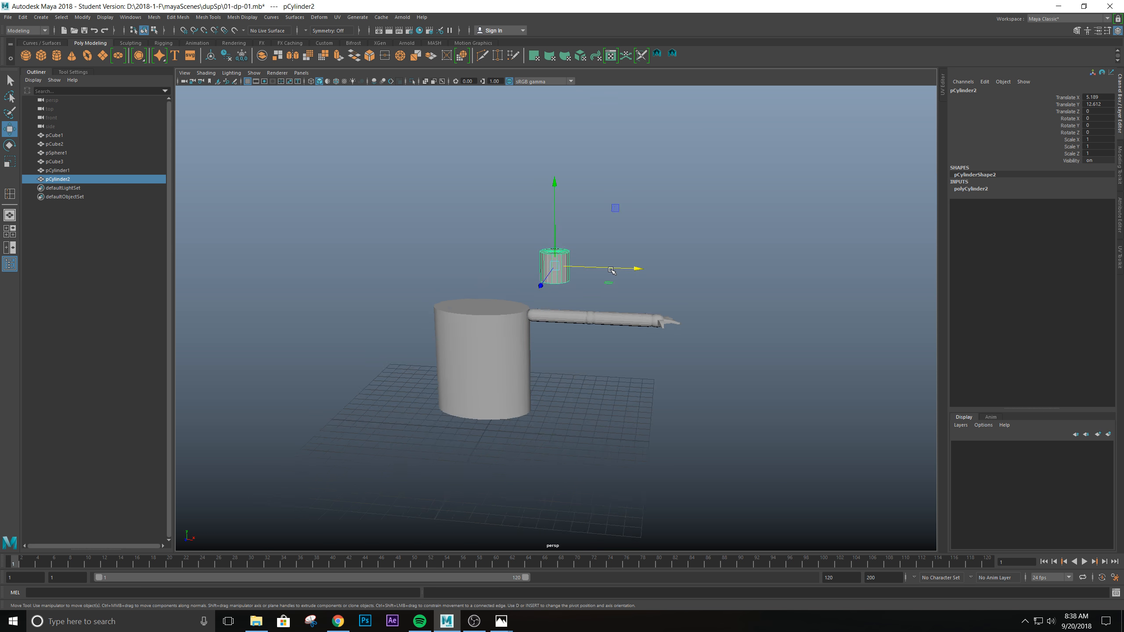
Step: Lay the new cylinder on its side with Rotate Z 90 and lower it to about Translate Y 10.71, just above the upper arm
{"action": "middle_click_drag", "start_coordinate": [596, 278], "coordinate": [579, 378], "text": "alt"}
{"action": "key", "text": "e"}
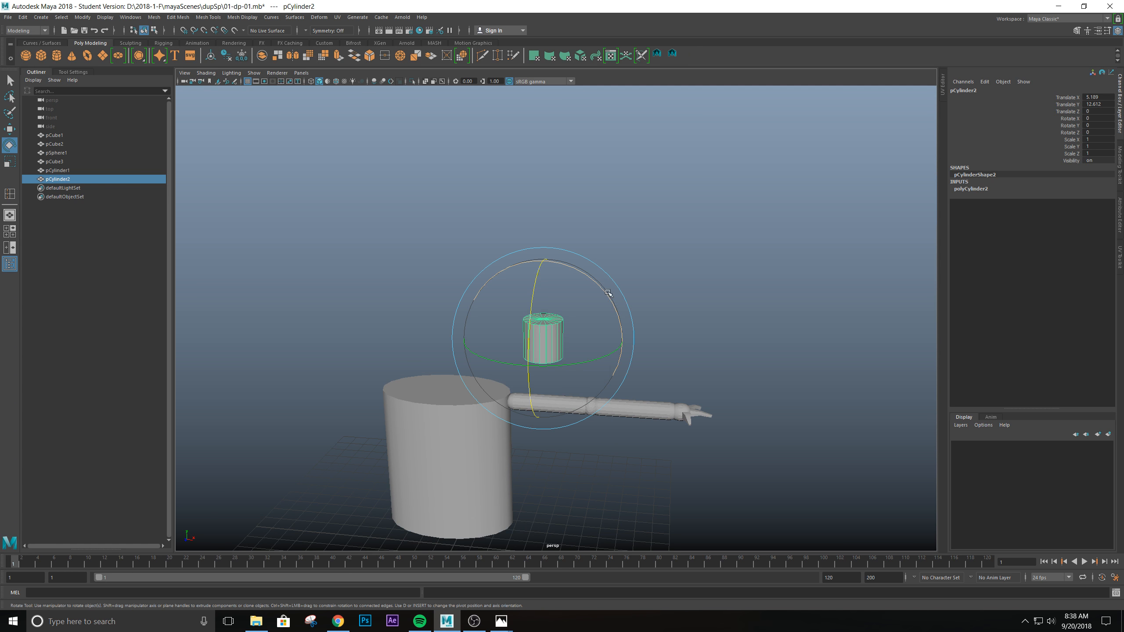
{"action": "left_click_drag", "start_coordinate": [608, 292], "coordinate": [661, 514]}
{"action": "key", "text": "w"}
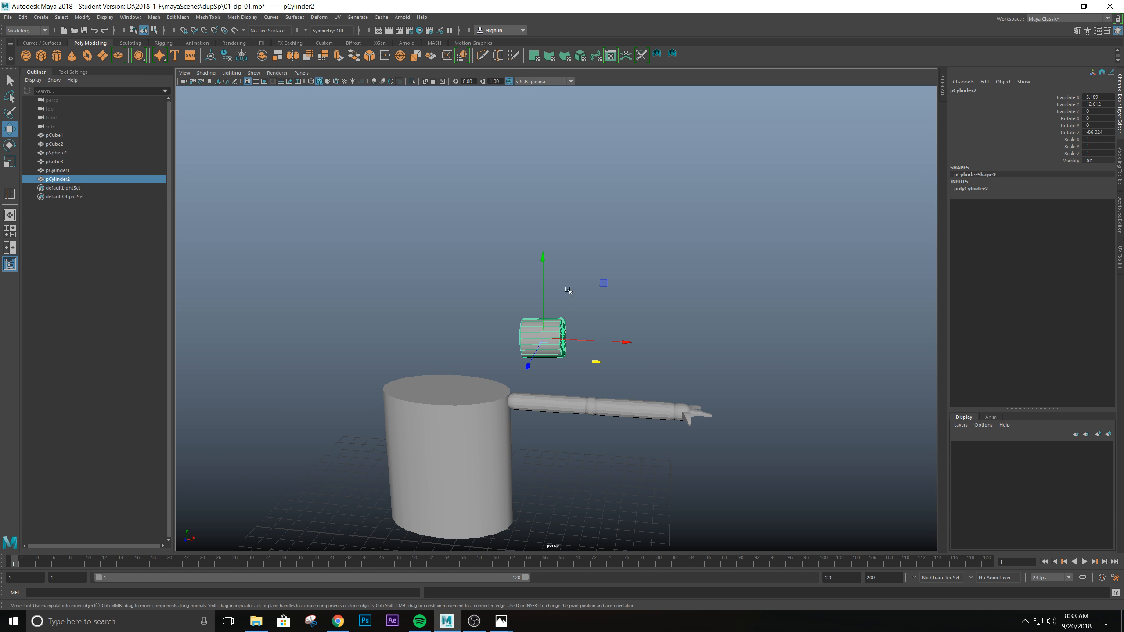
{"action": "left_click_drag", "start_coordinate": [551, 260], "coordinate": [551, 294]}
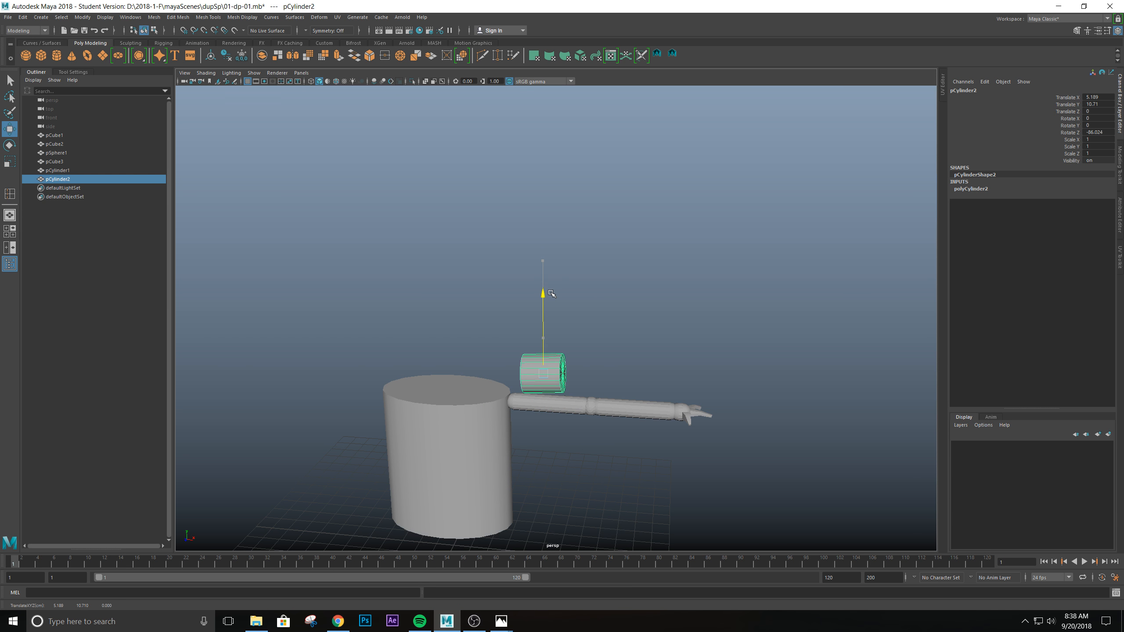
{"action": "left_click", "coordinate": [1108, 132]}
{"action": "type", "text": "90"}
{"action": "key", "text": "Return"}
Step: Display wireframe on shaded to compare the edges of the new cylinder and the arm, then hide the wireframe again
{"action": "scroll", "coordinate": [657, 421], "scroll_direction": "up", "scroll_amount": 6}
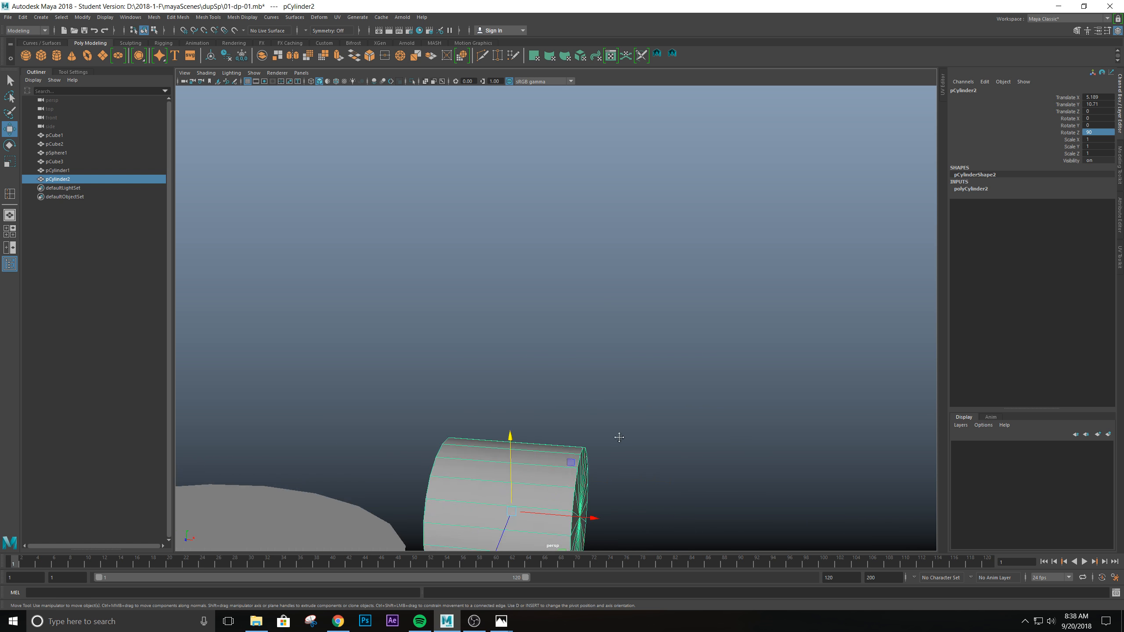
{"action": "left_click_drag", "start_coordinate": [647, 344], "coordinate": [650, 331], "text": "alt"}
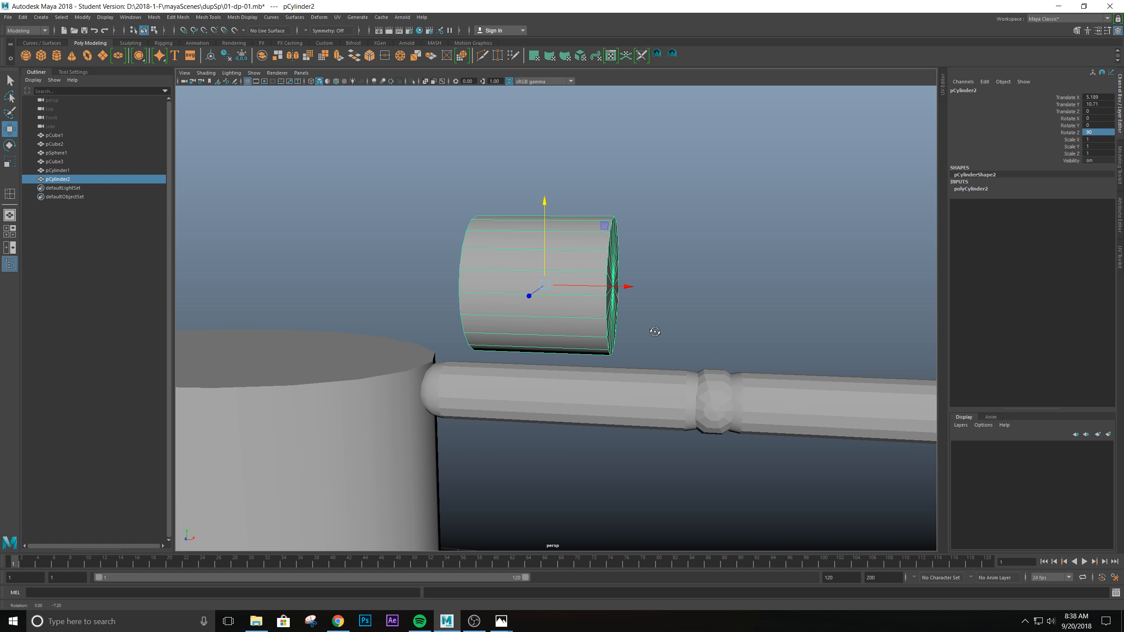
{"action": "left_click", "coordinate": [338, 81]}
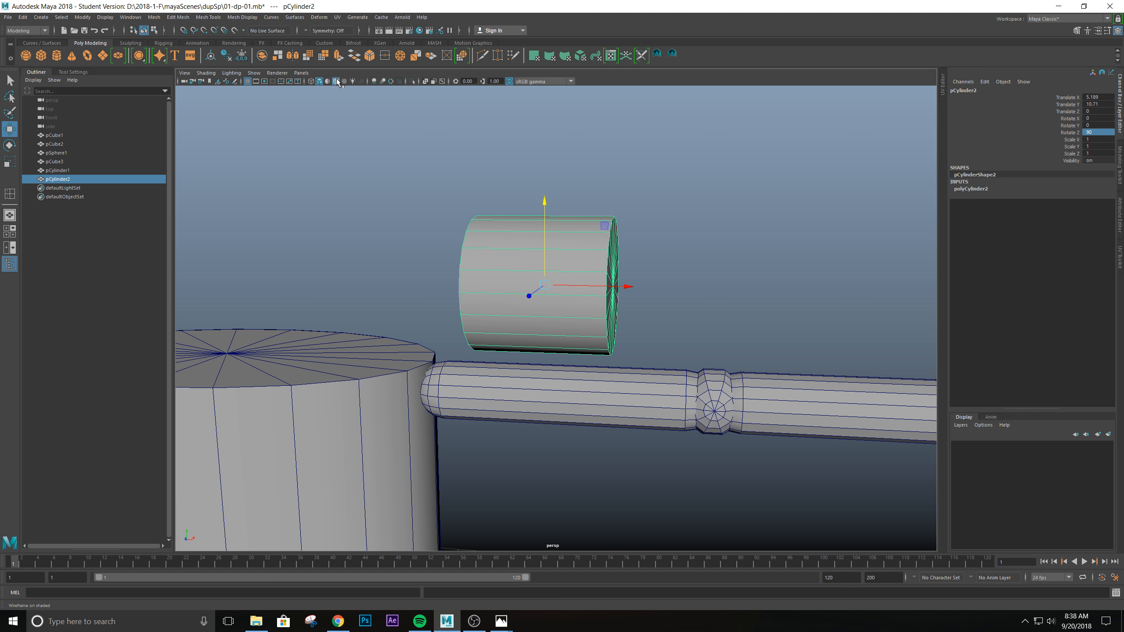
{"action": "left_click", "coordinate": [685, 264]}
{"action": "left_click_drag", "start_coordinate": [643, 278], "coordinate": [594, 292], "text": "alt"}
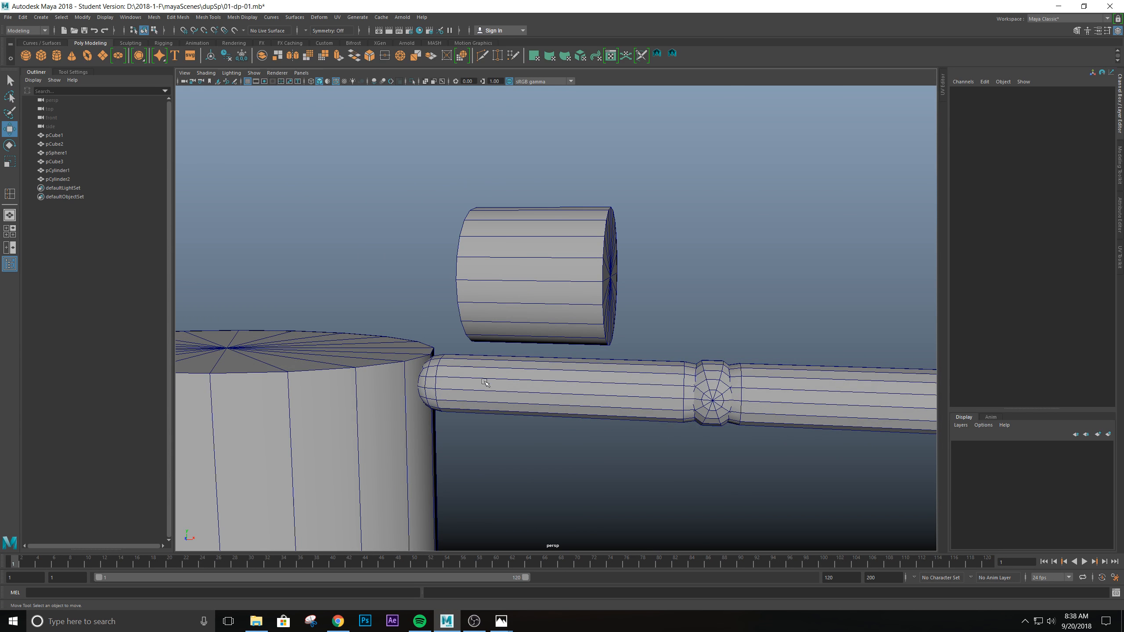
{"action": "left_click_drag", "start_coordinate": [447, 382], "coordinate": [469, 365], "text": "alt"}
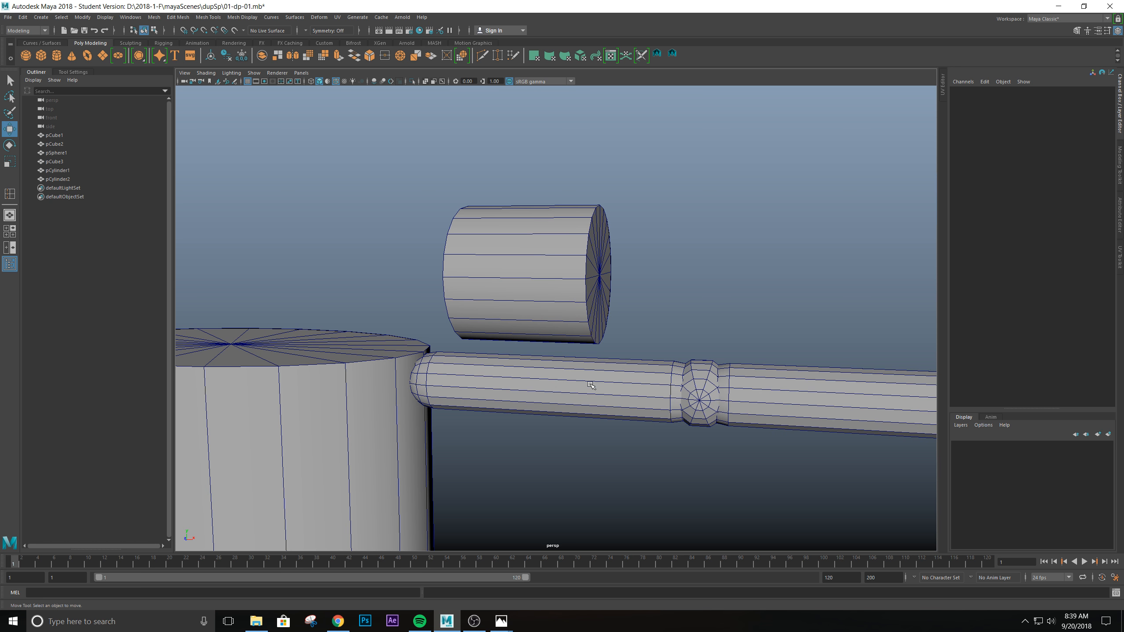
{"action": "mouse_move", "coordinate": [680, 340]}
{"action": "left_mouse_down", "text": "alt"}
{"action": "mouse_move", "coordinate": [607, 283]}
{"action": "mouse_move", "coordinate": [591, 310]}
{"action": "mouse_move", "coordinate": [616, 323]}
{"action": "left_mouse_up", "text": "alt"}
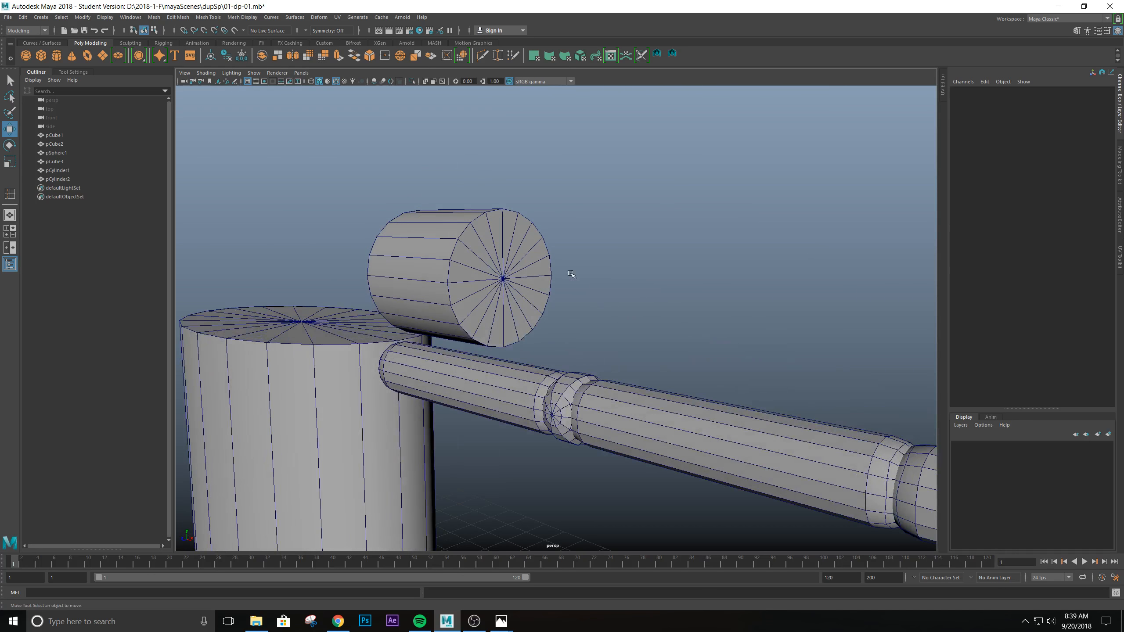
{"action": "left_click", "coordinate": [339, 81]}
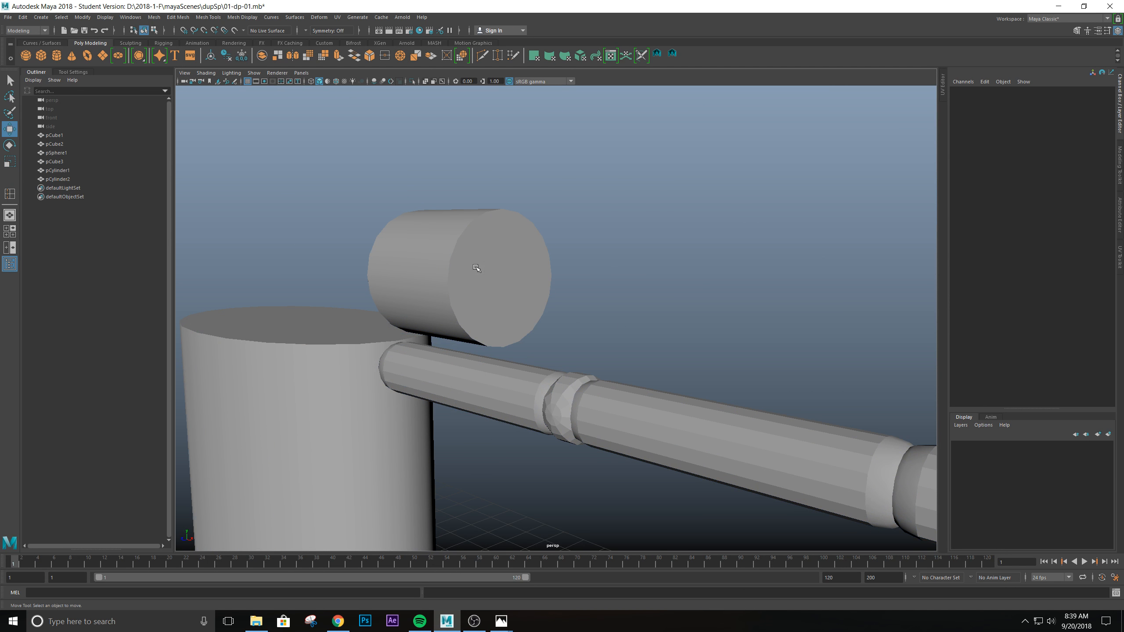
Step: Examine up close how the upper arm's faceted surface is shaded compared with the smooth cylinder above it
{"action": "right_click_drag", "start_coordinate": [382, 270], "coordinate": [419, 286], "text": "alt"}
{"action": "left_click_drag", "start_coordinate": [419, 286], "coordinate": [473, 304], "text": "alt"}
{"action": "mouse_move", "coordinate": [509, 399]}
{"action": "right_mouse_down", "text": "alt"}
{"action": "mouse_move", "coordinate": [492, 382]}
{"action": "mouse_move", "coordinate": [522, 405]}
{"action": "right_mouse_up", "text": "alt"}
{"action": "middle_click_drag", "start_coordinate": [522, 405], "coordinate": [498, 352], "text": "alt"}
{"action": "left_click_drag", "start_coordinate": [498, 352], "coordinate": [483, 347], "text": "alt"}
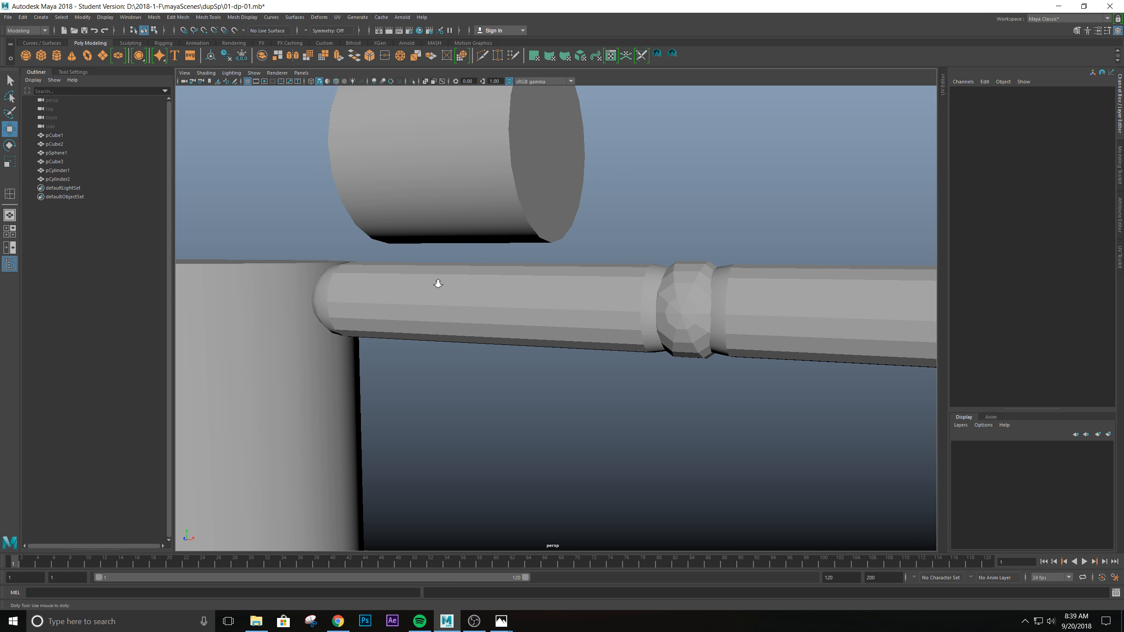
{"action": "scroll", "coordinate": [439, 284], "scroll_direction": "up", "scroll_amount": 3}
{"action": "middle_click_drag", "start_coordinate": [439, 281], "coordinate": [497, 319], "text": "alt"}
{"action": "left_click_drag", "start_coordinate": [497, 318], "coordinate": [495, 315], "text": "alt"}
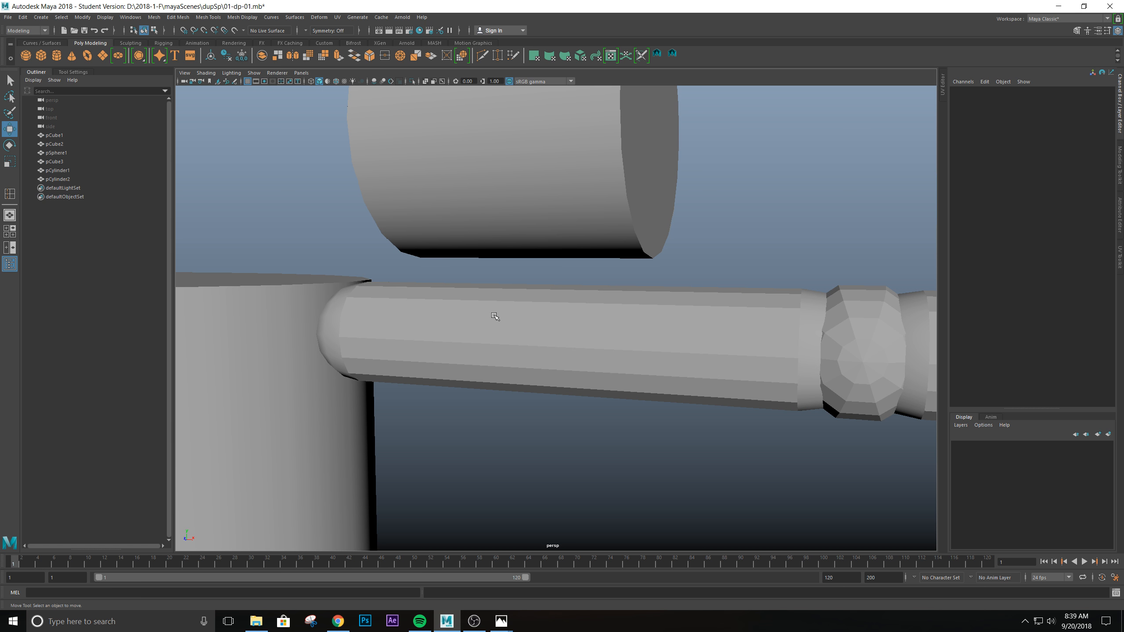
{"action": "left_click_drag", "start_coordinate": [598, 357], "coordinate": [575, 300], "text": "alt"}
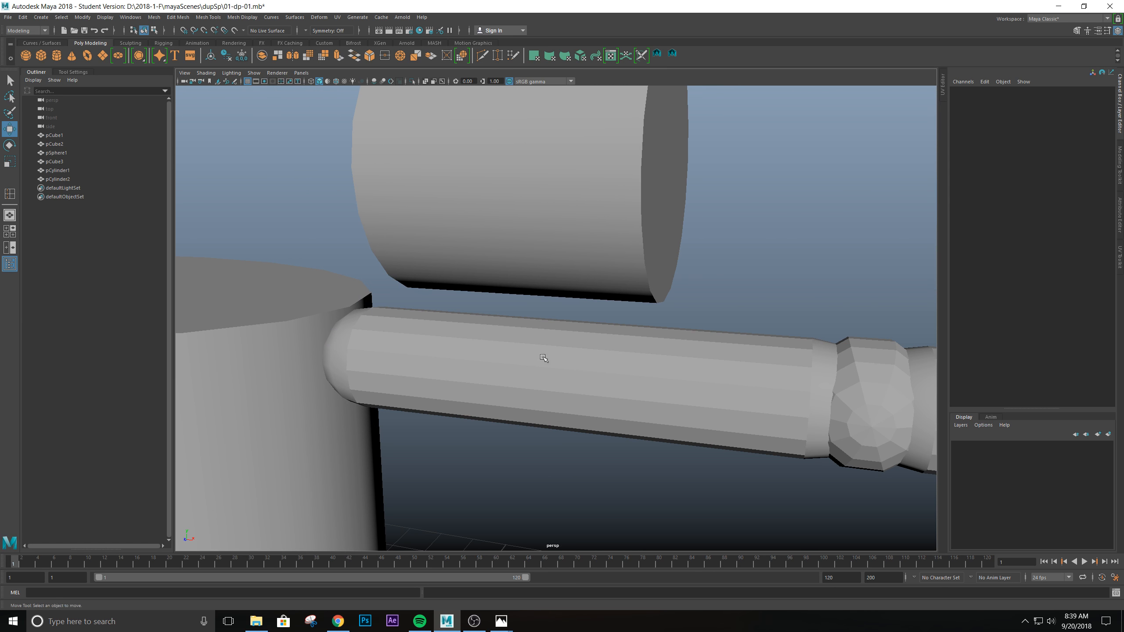
{"action": "mouse_move", "coordinate": [501, 326]}
{"action": "left_mouse_down", "text": "alt"}
{"action": "mouse_move", "coordinate": [469, 303]}
{"action": "mouse_move", "coordinate": [502, 327]}
{"action": "left_mouse_up", "text": "alt"}
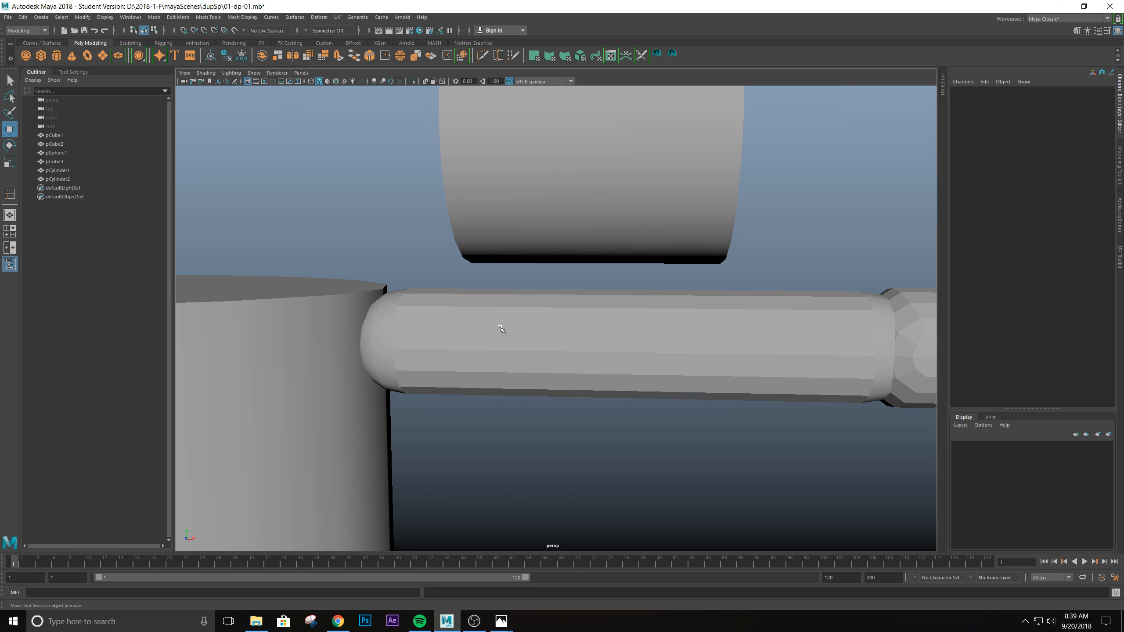
Step: Soften the lengthwise edges around the upper arm segment with Soften Edge, then deselect them
{"action": "left_click", "coordinate": [501, 328]}
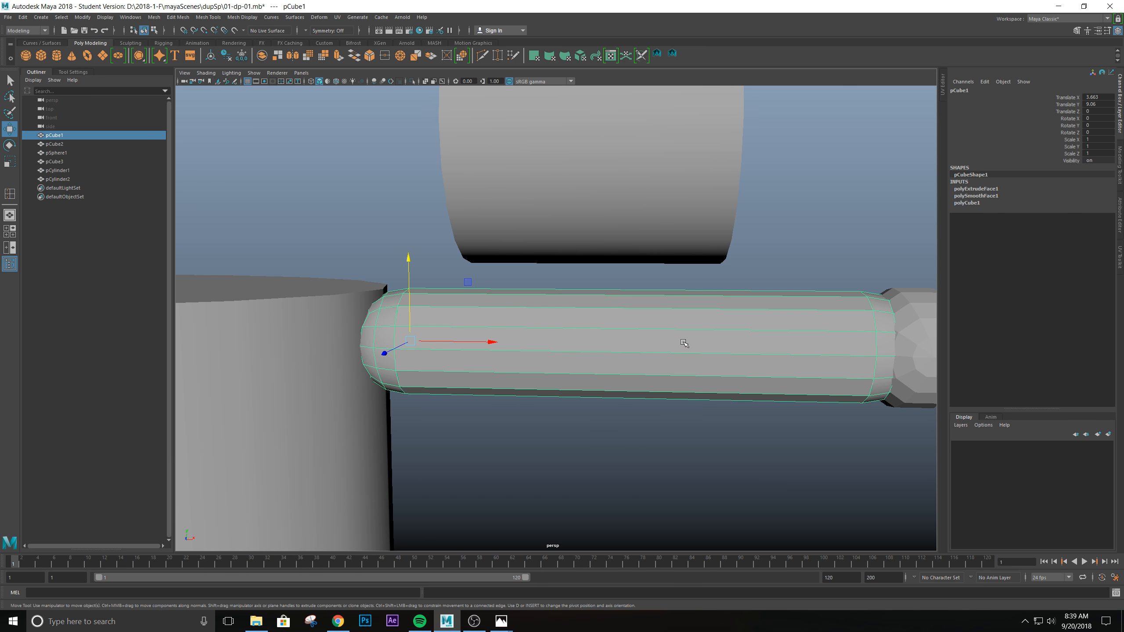
{"action": "mouse_move", "coordinate": [609, 297]}
{"action": "left_mouse_down", "text": "alt"}
{"action": "mouse_move", "coordinate": [535, 301]}
{"action": "mouse_move", "coordinate": [607, 295]}
{"action": "left_mouse_up", "text": "alt"}
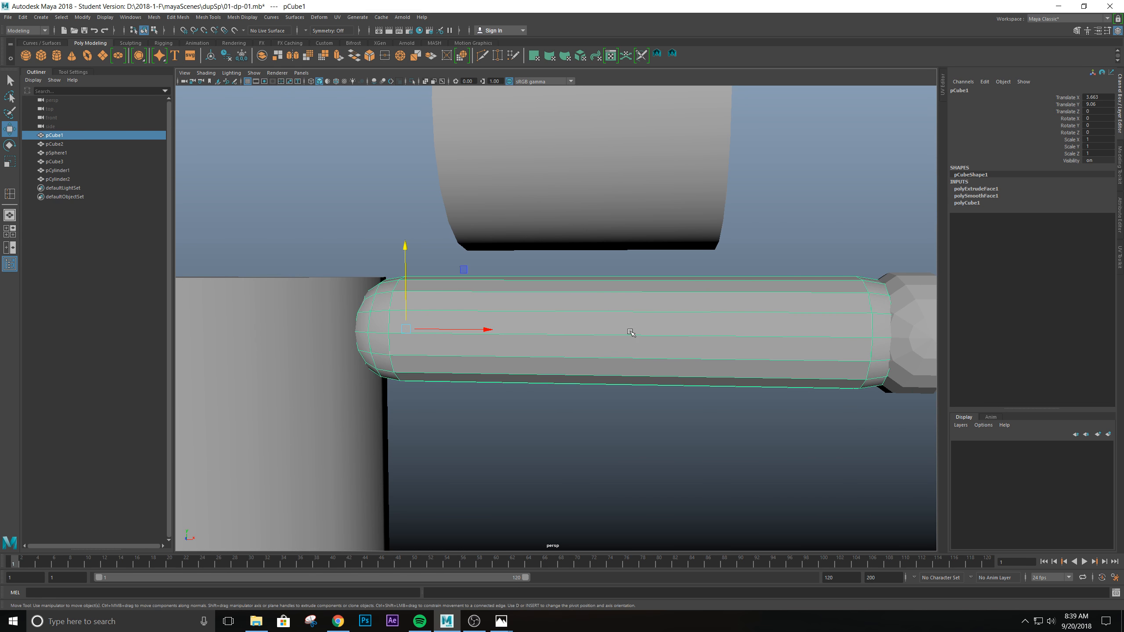
{"action": "right_click_drag", "start_coordinate": [536, 384], "coordinate": [411, 428], "text": "alt"}
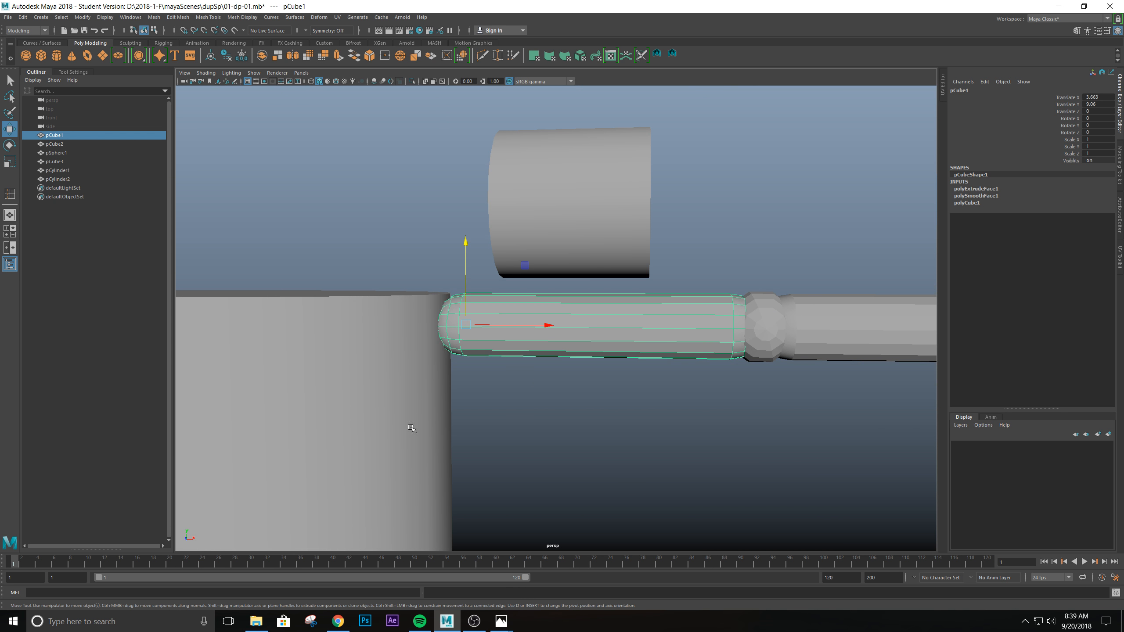
{"action": "left_click_drag", "start_coordinate": [600, 326], "coordinate": [553, 276], "text": "alt"}
{"action": "scroll", "coordinate": [554, 276], "scroll_direction": "up", "scroll_amount": 3}
{"action": "right_click_drag", "start_coordinate": [628, 331], "coordinate": [626, 311]}
{"action": "left_click_drag", "start_coordinate": [518, 272], "coordinate": [663, 430]}
{"action": "mouse_move", "coordinate": [653, 349]}
{"action": "left_mouse_down", "text": "alt"}
{"action": "mouse_move", "coordinate": [637, 354]}
{"action": "mouse_move", "coordinate": [645, 367]}
{"action": "mouse_move", "coordinate": [650, 354]}
{"action": "left_mouse_up", "text": "alt"}
{"action": "scroll", "coordinate": [649, 354], "scroll_direction": "down", "scroll_amount": 3}
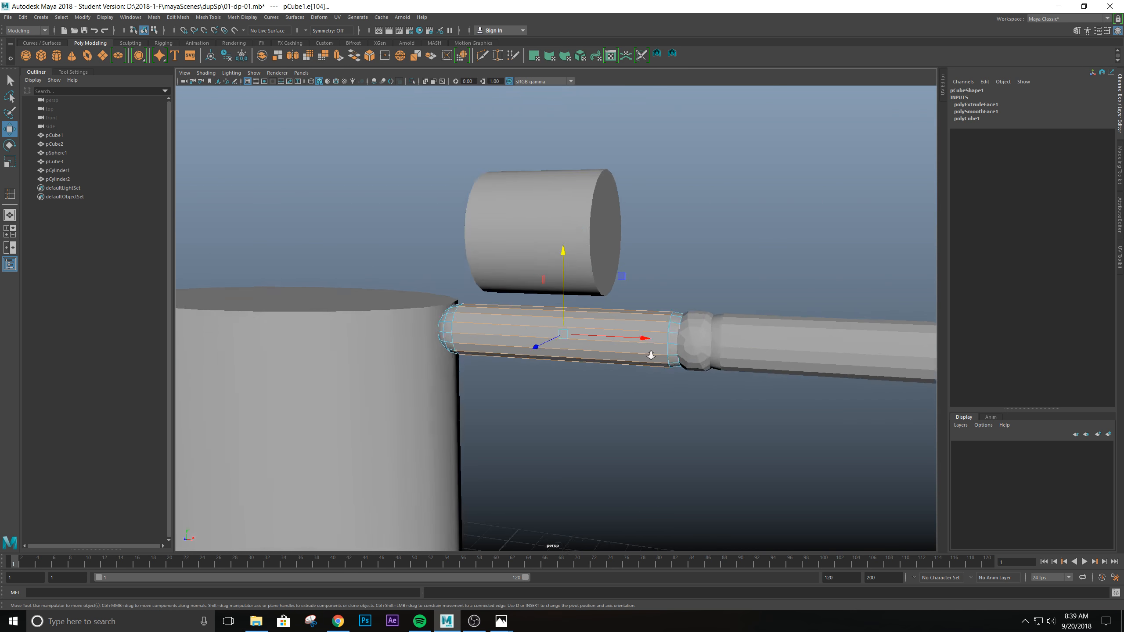
{"action": "scroll", "coordinate": [650, 354], "scroll_direction": "up", "scroll_amount": 5}
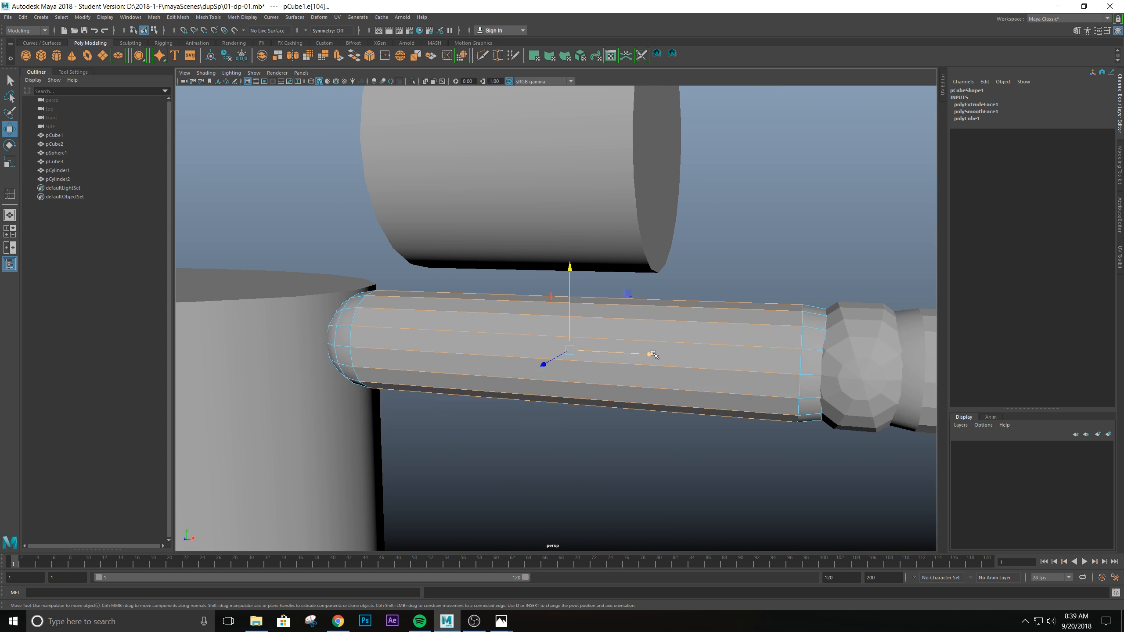
{"action": "right_click", "coordinate": [649, 332], "text": "shift"}
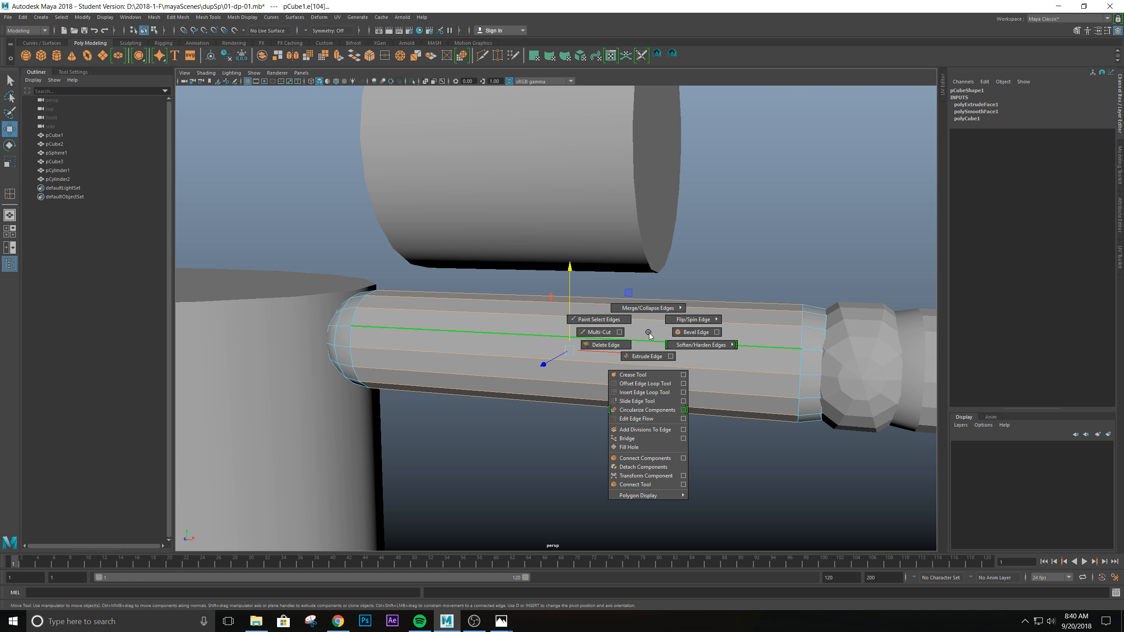
{"action": "mouse_move", "coordinate": [678, 346]}
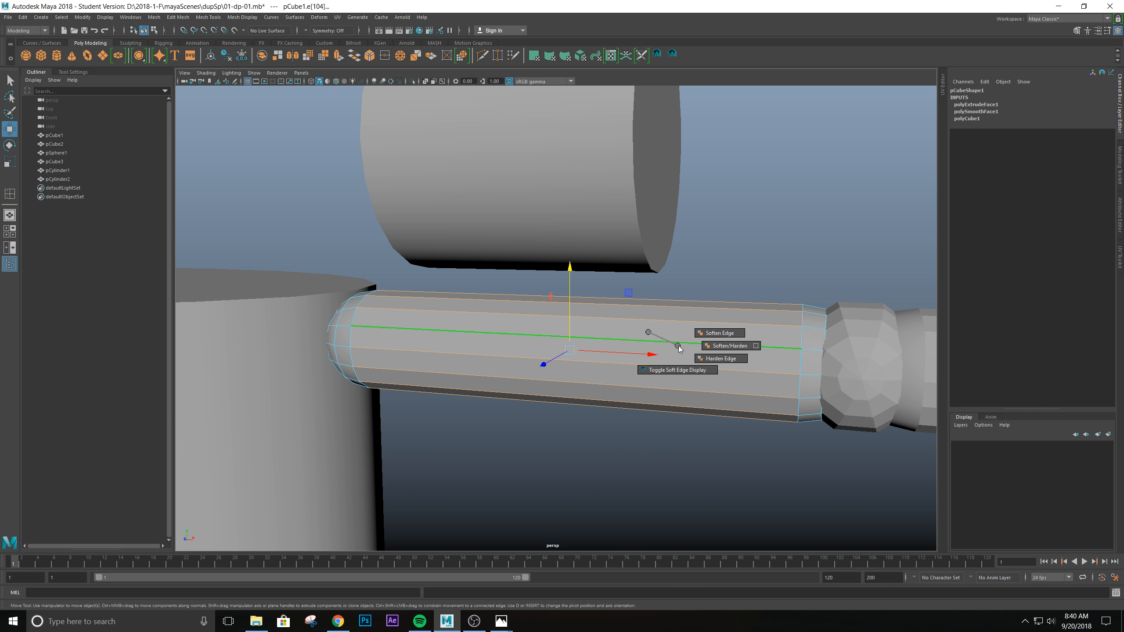
{"action": "left_click", "coordinate": [713, 333]}
{"action": "key", "text": "r"}
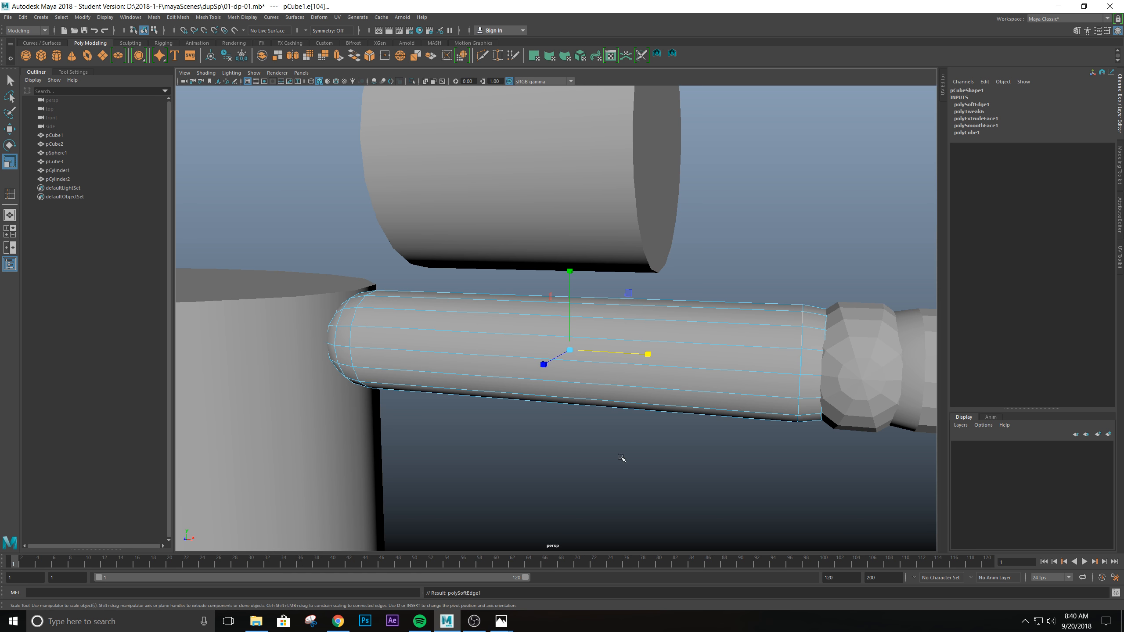
{"action": "left_click", "coordinate": [614, 454]}
Step: Return the upper arm segment to object mode and clear the selection
{"action": "scroll", "coordinate": [615, 456], "scroll_direction": "down", "scroll_amount": 3}
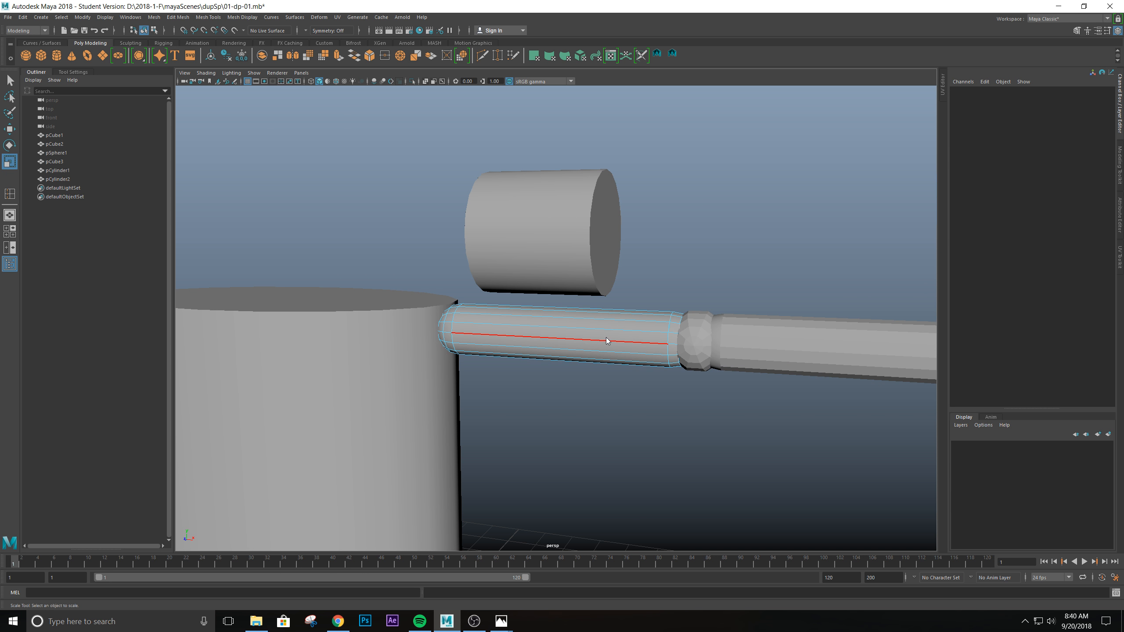
{"action": "right_click_drag", "start_coordinate": [607, 340], "coordinate": [654, 323]}
{"action": "left_click", "coordinate": [646, 391]}
{"action": "scroll", "coordinate": [645, 390], "scroll_direction": "down", "scroll_amount": 2}
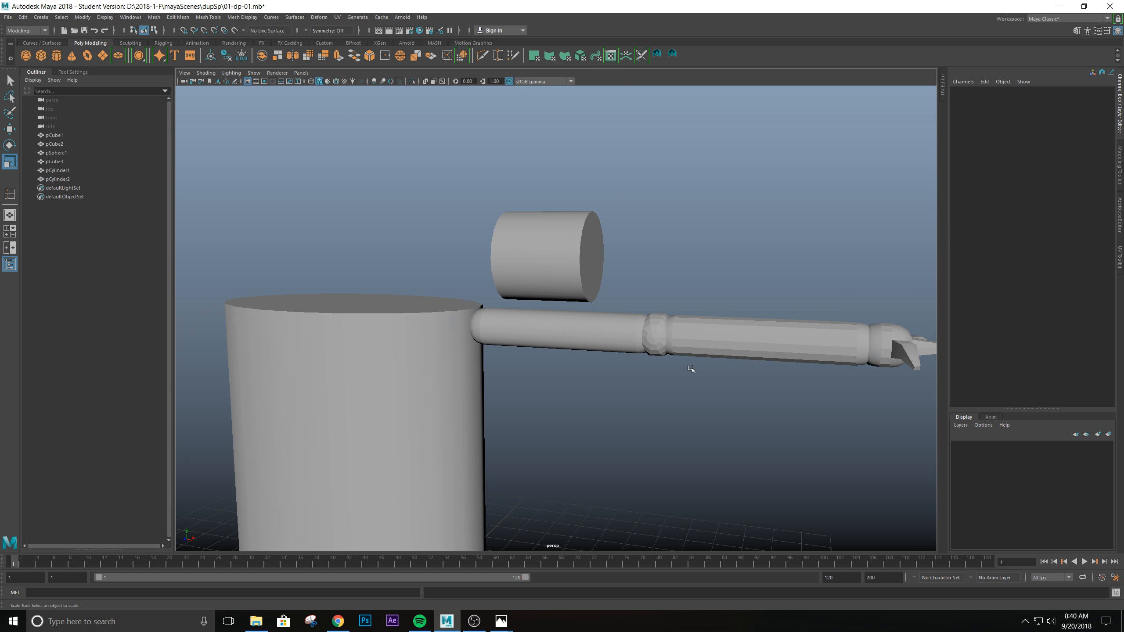
Step: Soften all edges of the elbow sphere joint with Soften Edge
{"action": "left_click_drag", "start_coordinate": [690, 371], "coordinate": [547, 370], "text": "alt"}
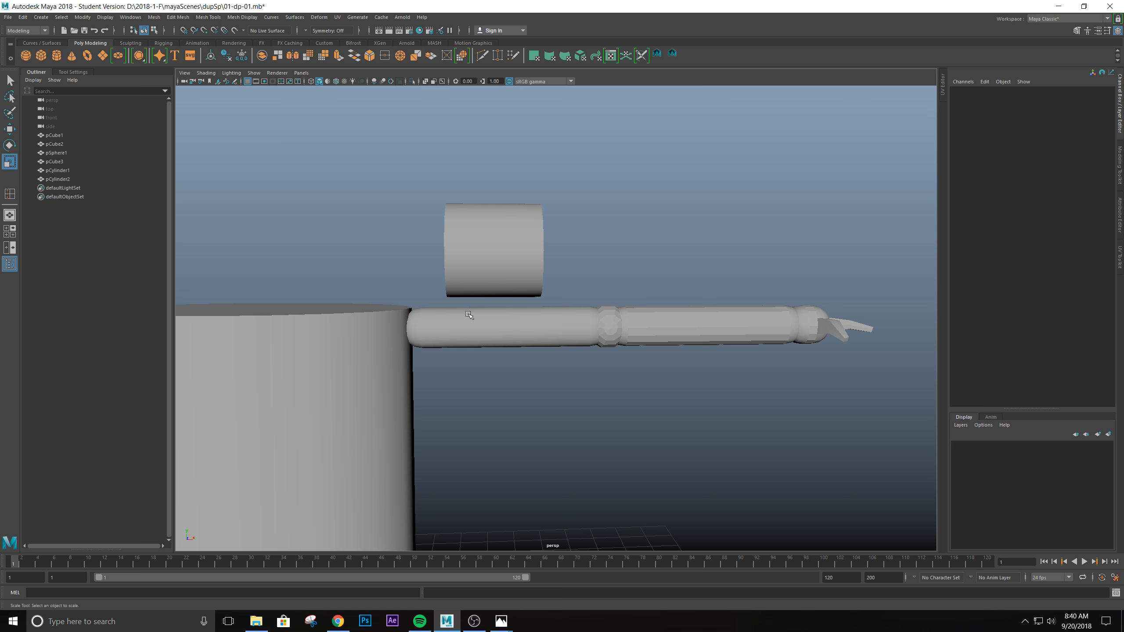
{"action": "scroll", "coordinate": [582, 391], "scroll_direction": "down", "scroll_amount": 1}
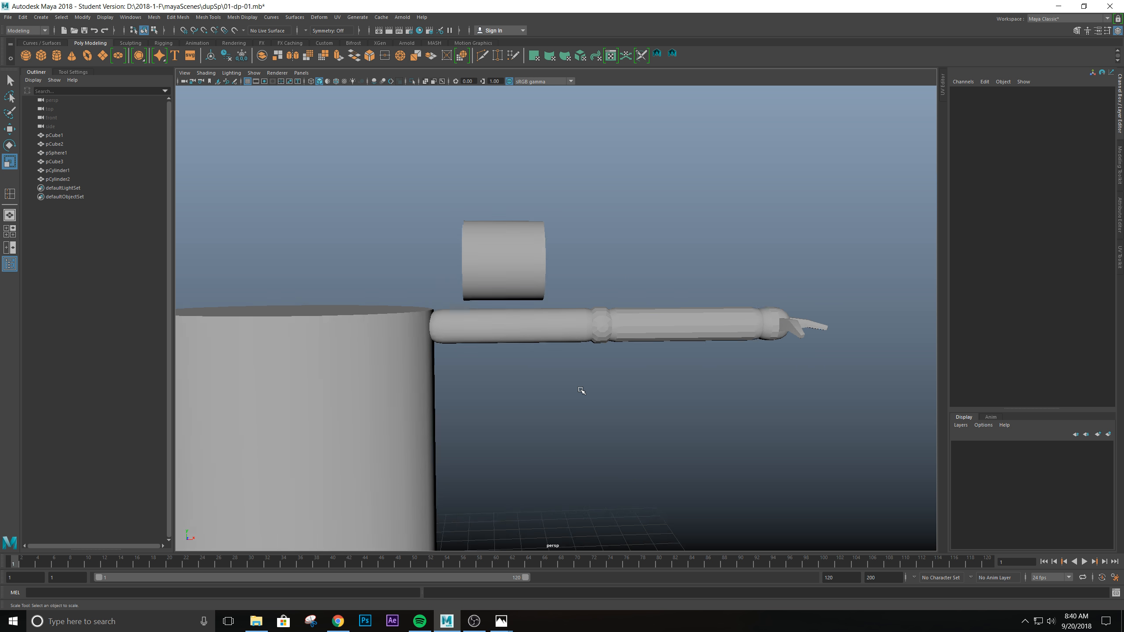
{"action": "scroll", "coordinate": [620, 380], "scroll_direction": "up", "scroll_amount": 4}
{"action": "left_click_drag", "start_coordinate": [623, 378], "coordinate": [547, 350], "text": "alt"}
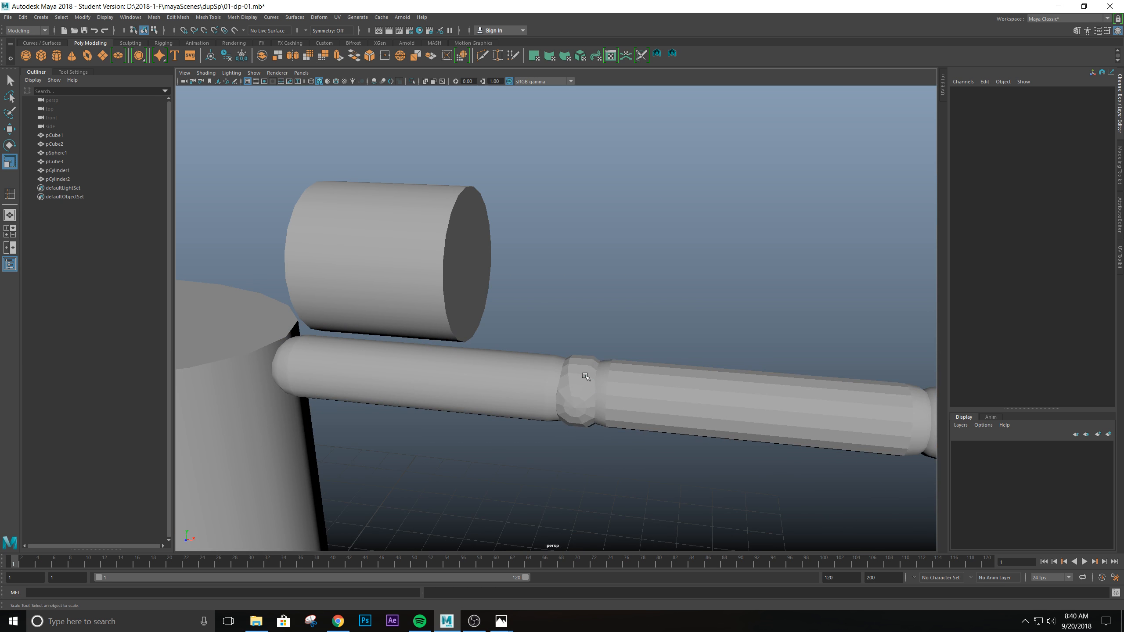
{"action": "left_click", "coordinate": [586, 377]}
{"action": "scroll", "coordinate": [597, 373], "scroll_direction": "up", "scroll_amount": 5}
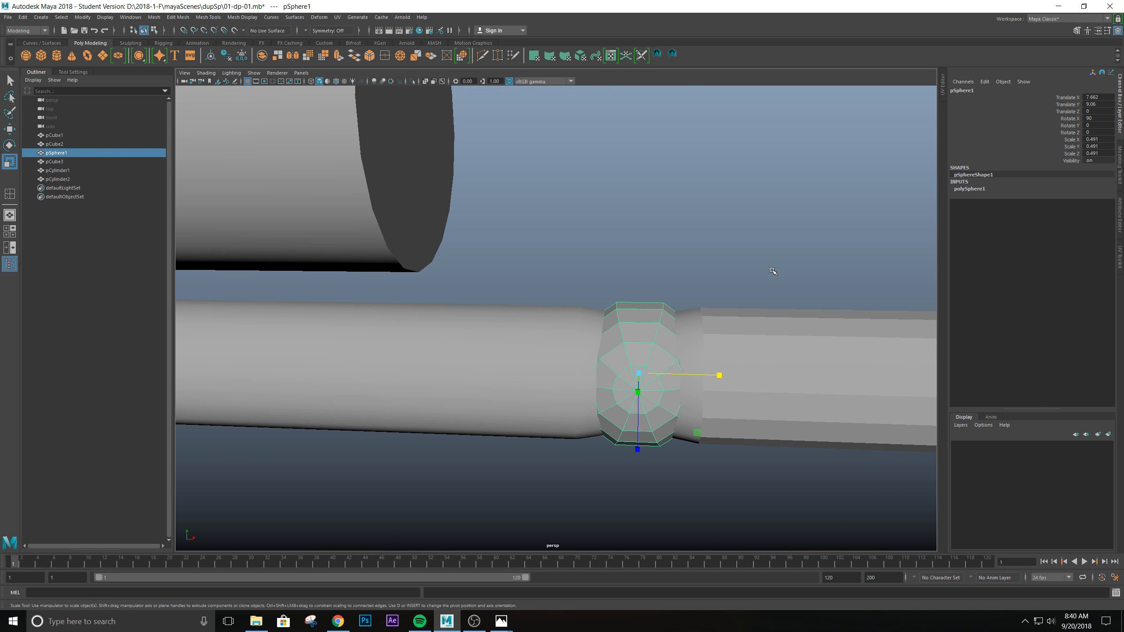
{"action": "mouse_move", "coordinate": [640, 284]}
{"action": "left_mouse_down", "text": "alt"}
{"action": "mouse_move", "coordinate": [605, 284]}
{"action": "mouse_move", "coordinate": [621, 287]}
{"action": "left_mouse_up", "text": "alt"}
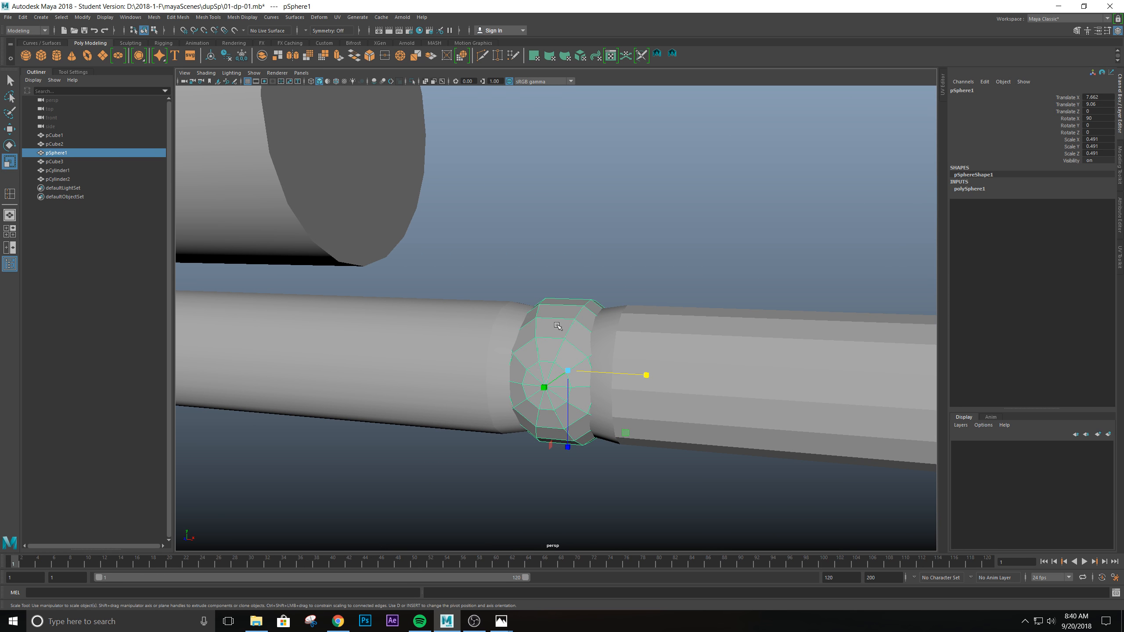
{"action": "right_click_drag", "start_coordinate": [557, 328], "coordinate": [500, 307]}
{"action": "left_click_drag", "start_coordinate": [476, 257], "coordinate": [698, 509]}
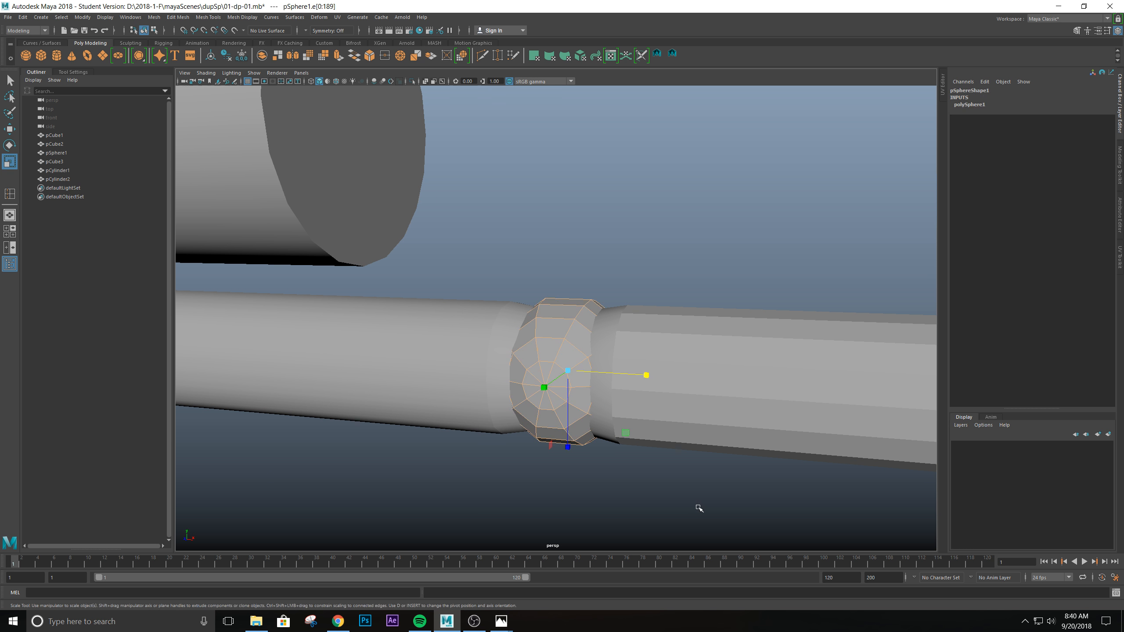
{"action": "right_click", "coordinate": [544, 335], "text": "shift"}
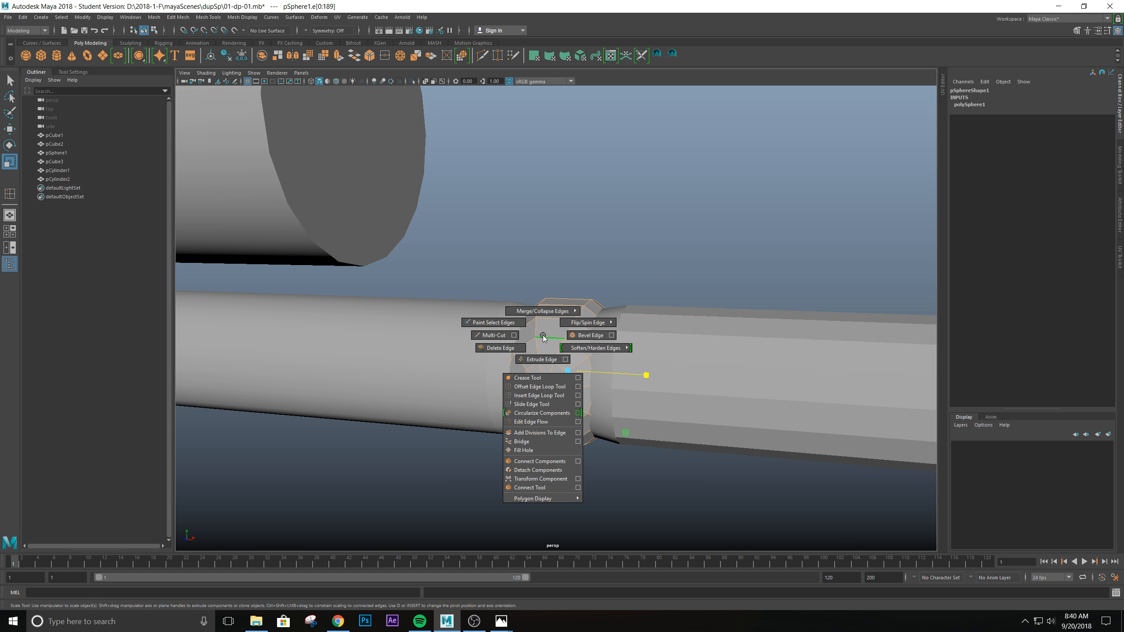
{"action": "right_click_drag", "start_coordinate": [542, 336], "coordinate": [623, 338], "text": "shift"}
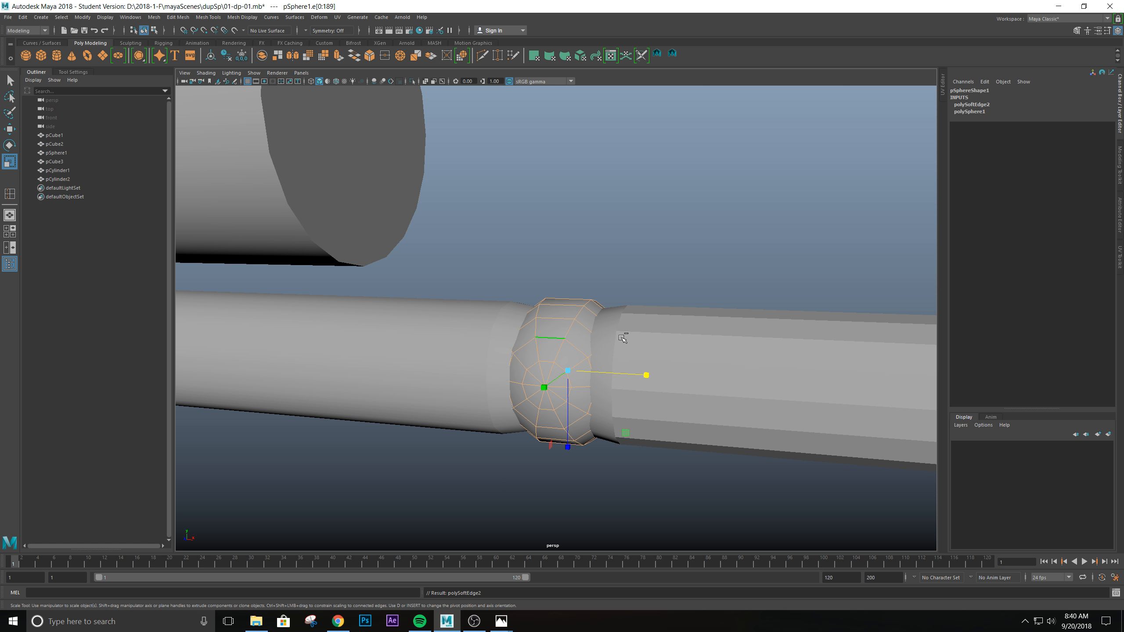
Step: Return the elbow sphere to object mode, turn on its smooth mesh preview, and inspect the joint from several angles
{"action": "left_click", "coordinate": [622, 270]}
{"action": "left_click_drag", "start_coordinate": [622, 270], "coordinate": [624, 307], "text": "alt"}
{"action": "right_click_drag", "start_coordinate": [576, 309], "coordinate": [623, 295]}
{"action": "left_click", "coordinate": [628, 269]}
{"action": "scroll", "coordinate": [624, 303], "scroll_direction": "down", "scroll_amount": 2}
{"action": "scroll", "coordinate": [622, 306], "scroll_direction": "up", "scroll_amount": 4}
{"action": "left_click_drag", "start_coordinate": [583, 306], "coordinate": [556, 303], "text": "alt"}
{"action": "left_click", "coordinate": [493, 324]}
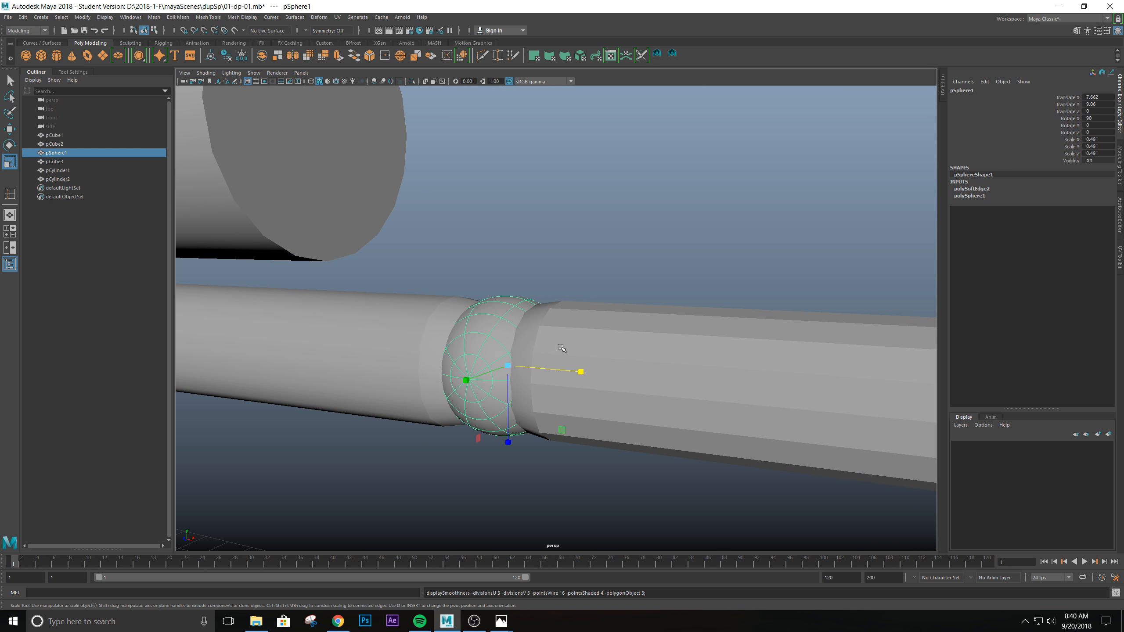
{"action": "left_click", "coordinate": [592, 259]}
{"action": "left_click_drag", "start_coordinate": [592, 259], "coordinate": [495, 337], "text": "alt"}
{"action": "left_click_drag", "start_coordinate": [487, 374], "coordinate": [525, 335], "text": "alt"}
{"action": "left_click", "coordinate": [562, 296]}
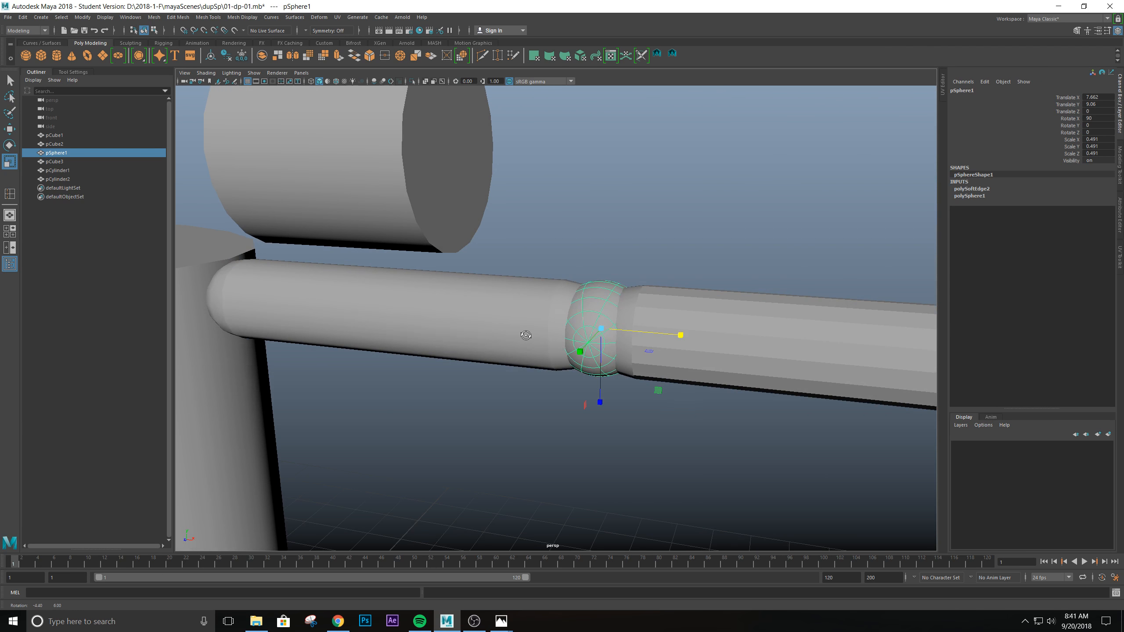
Step: Soften the lengthwise edges around the forearm segment with Soften Edge, then deselect them
{"action": "left_click", "coordinate": [726, 339]}
{"action": "middle_click_drag", "start_coordinate": [722, 349], "coordinate": [591, 426], "text": "alt"}
{"action": "scroll", "coordinate": [591, 426], "scroll_direction": "up", "scroll_amount": 2}
{"action": "left_click_drag", "start_coordinate": [591, 426], "coordinate": [625, 410], "text": "alt"}
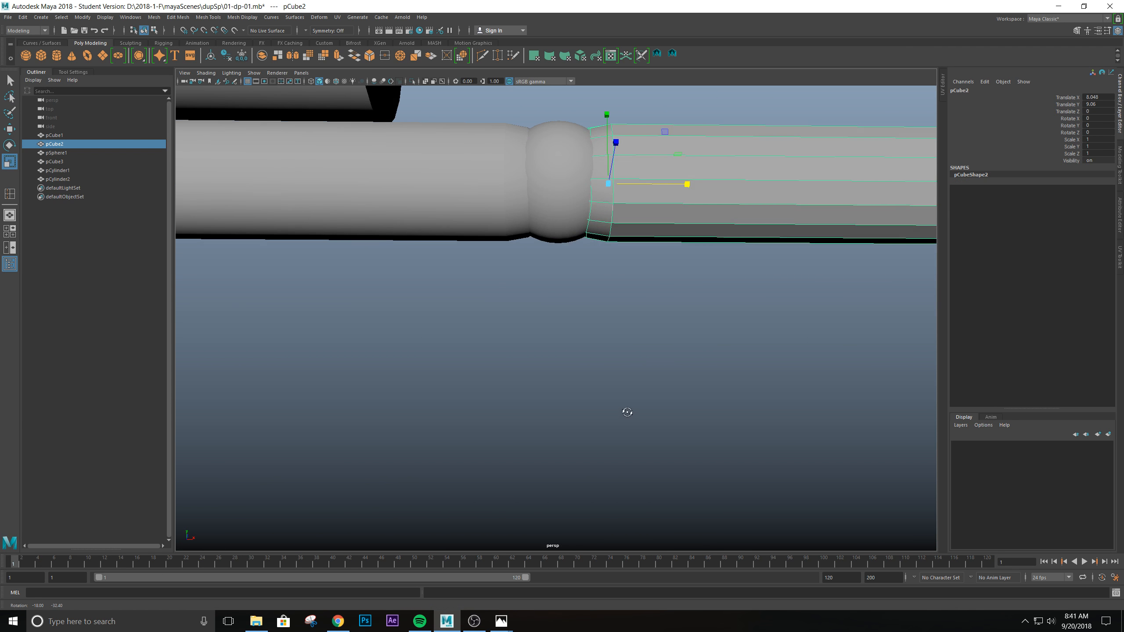
{"action": "right_click_drag", "start_coordinate": [685, 251], "coordinate": [574, 192], "text": "alt"}
{"action": "left_click_drag", "start_coordinate": [574, 192], "coordinate": [602, 213], "text": "alt"}
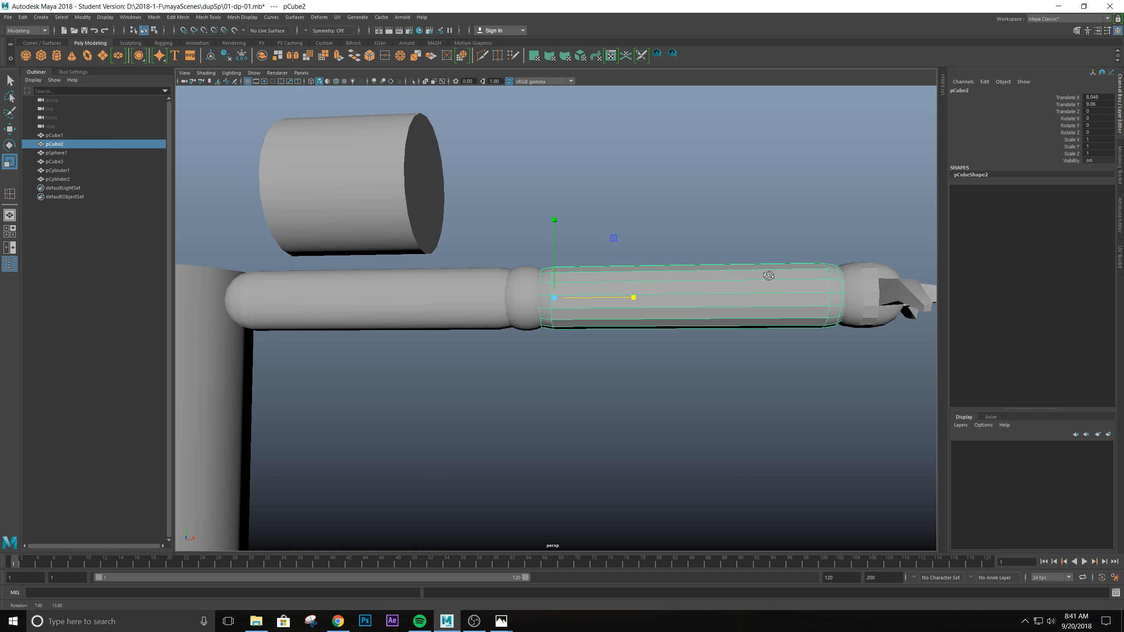
{"action": "right_click_drag", "start_coordinate": [728, 290], "coordinate": [728, 267]}
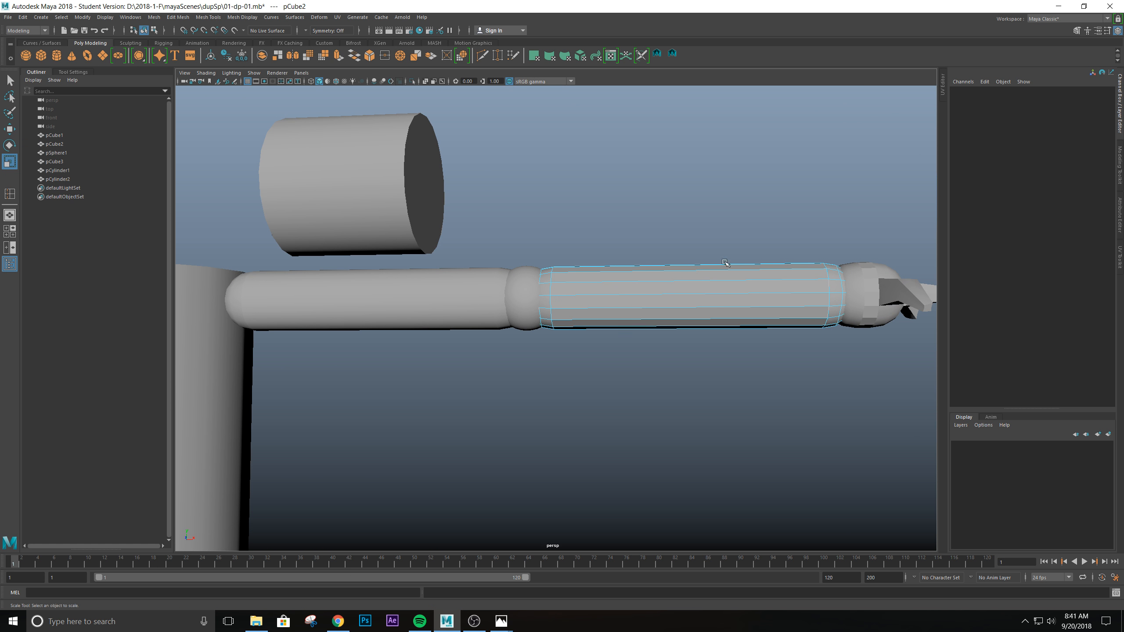
{"action": "left_click_drag", "start_coordinate": [554, 188], "coordinate": [816, 417]}
{"action": "right_click_drag", "start_coordinate": [663, 320], "coordinate": [734, 321], "text": "shift"}
{"action": "left_click", "coordinate": [810, 375]}
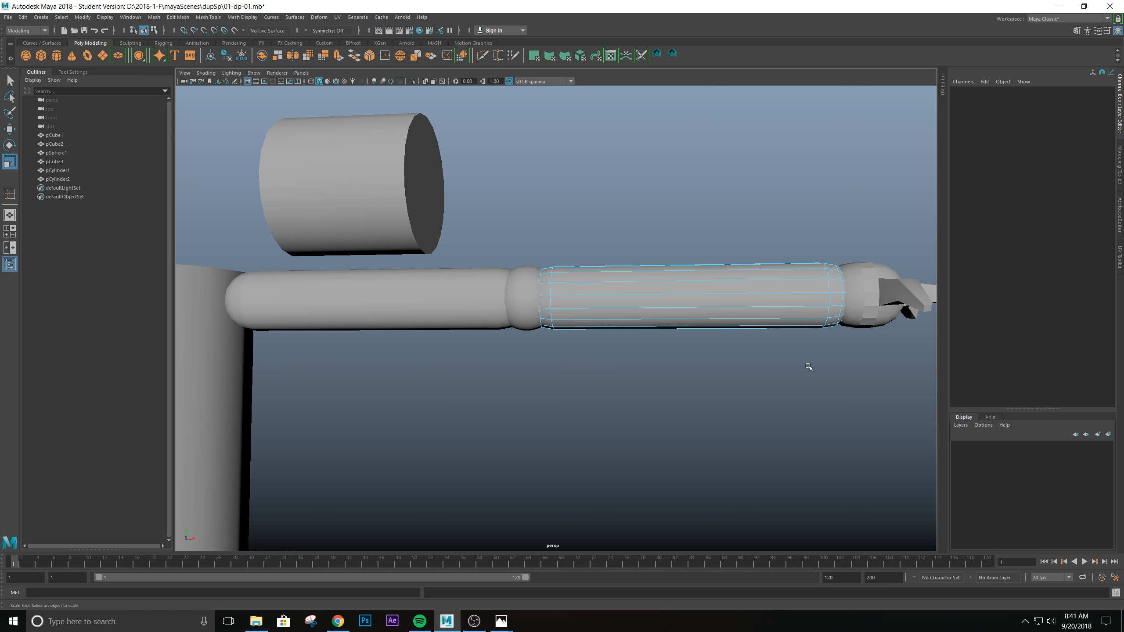
Step: Select all edges of the hand and repeat the Soften Edge command on them
{"action": "middle_click_drag", "start_coordinate": [808, 369], "coordinate": [633, 422], "text": "alt"}
{"action": "left_click", "coordinate": [679, 323]}
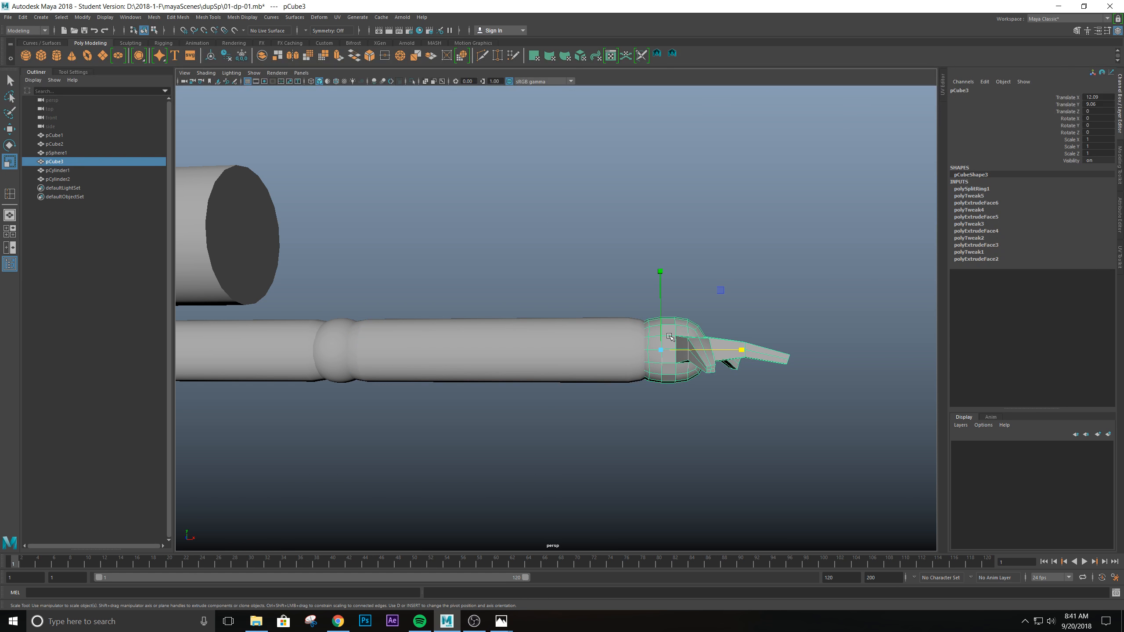
{"action": "right_click_drag", "start_coordinate": [669, 333], "coordinate": [669, 309]}
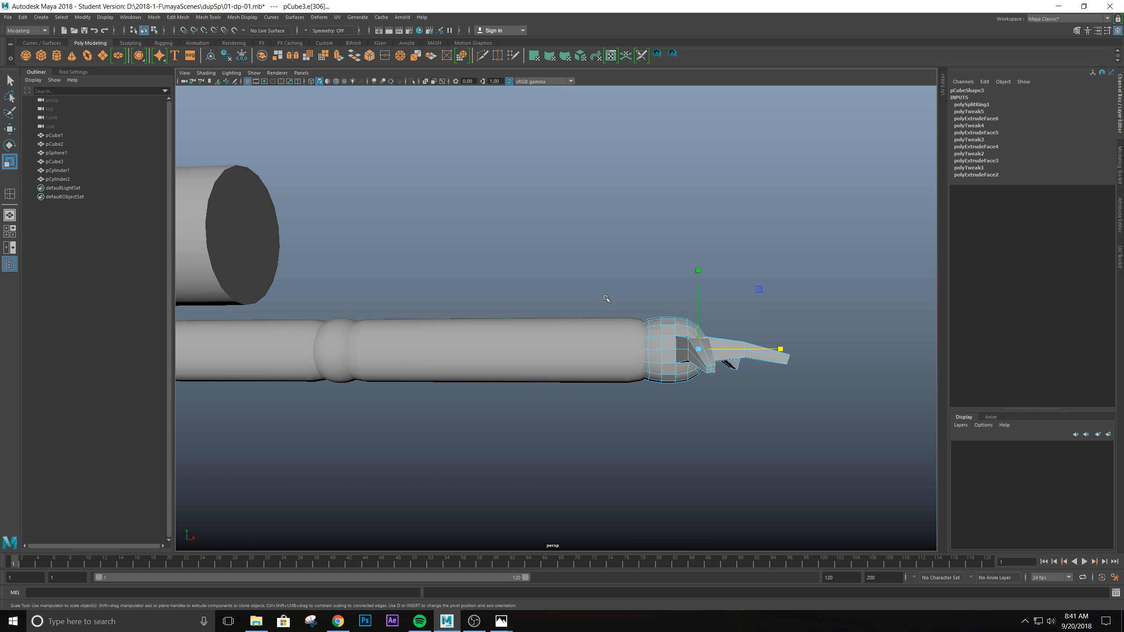
{"action": "left_click_drag", "start_coordinate": [574, 258], "coordinate": [826, 429]}
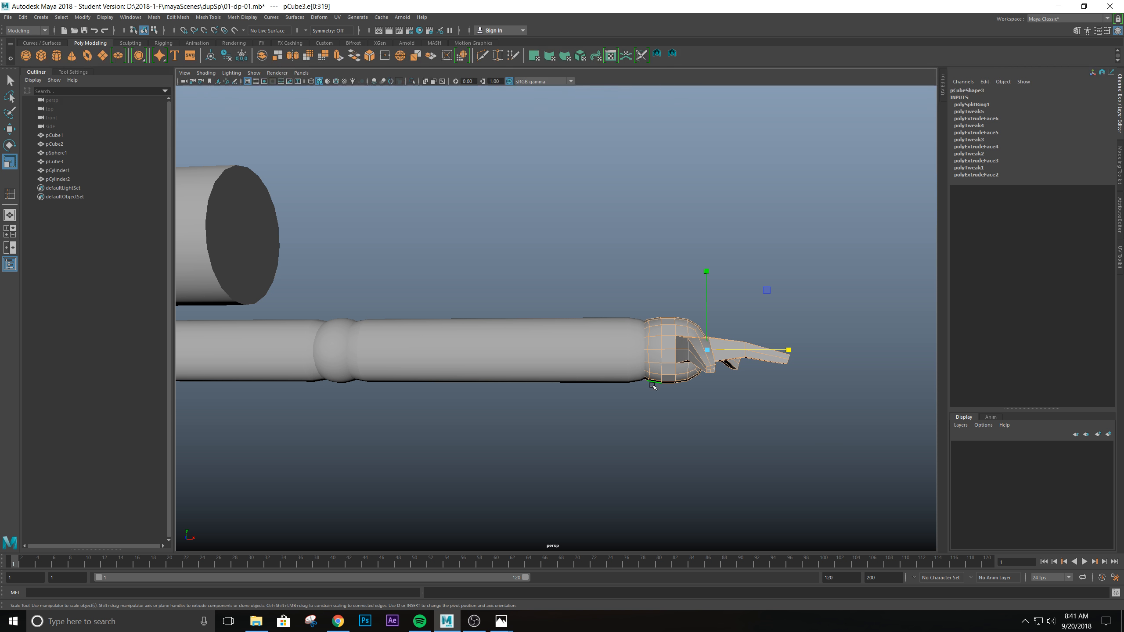
{"action": "key", "text": "g"}
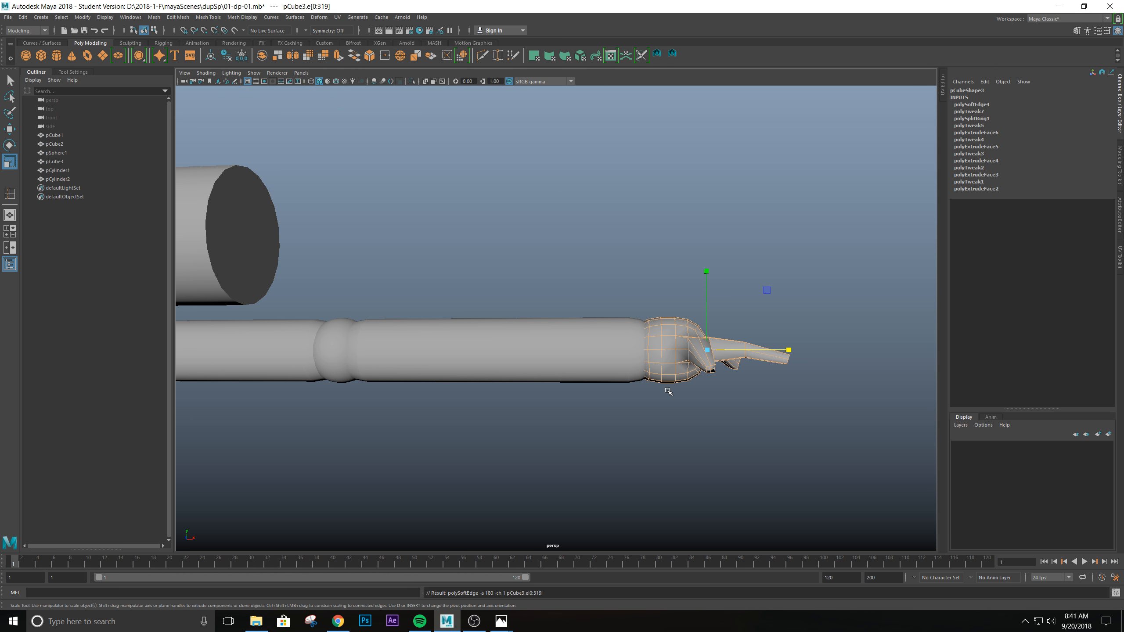
Step: Deselect the hand's edges, return the hand to object mode, and clear the selection
{"action": "left_click", "coordinate": [754, 287]}
{"action": "right_click", "coordinate": [672, 340]}
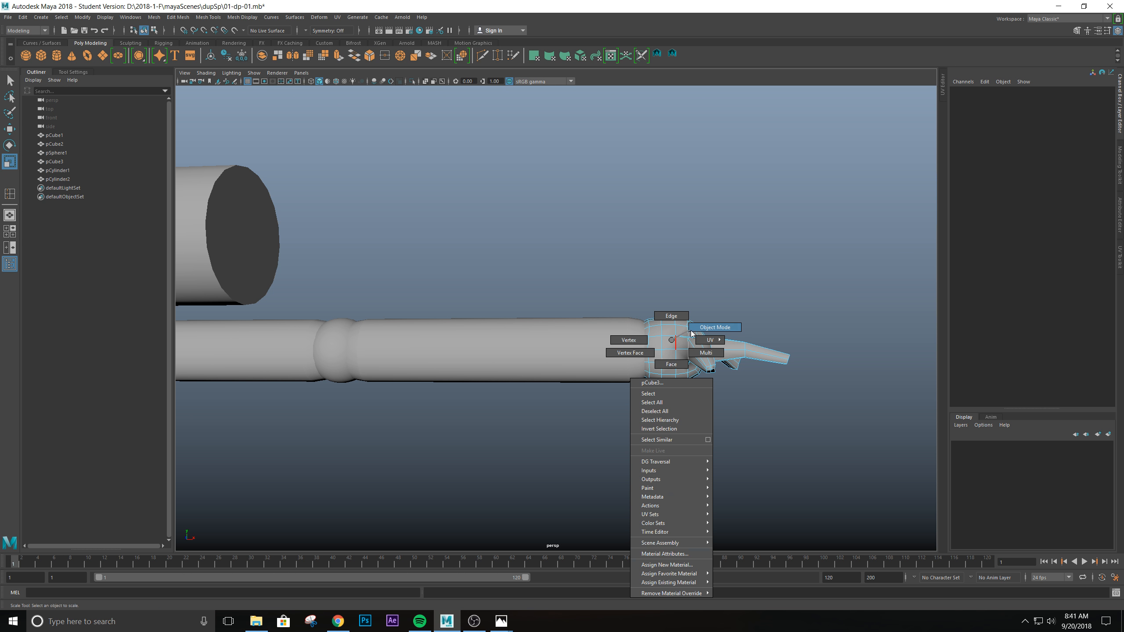
{"action": "right_click_drag", "start_coordinate": [691, 331], "coordinate": [715, 327]}
{"action": "left_click", "coordinate": [720, 277]}
Step: Preview the hand with smooth mesh display, then reselect it
{"action": "scroll", "coordinate": [706, 326], "scroll_direction": "down", "scroll_amount": 4}
{"action": "scroll", "coordinate": [696, 311], "scroll_direction": "up", "scroll_amount": 5}
{"action": "left_click_drag", "start_coordinate": [687, 296], "coordinate": [708, 231], "text": "alt"}
{"action": "left_click", "coordinate": [723, 229]}
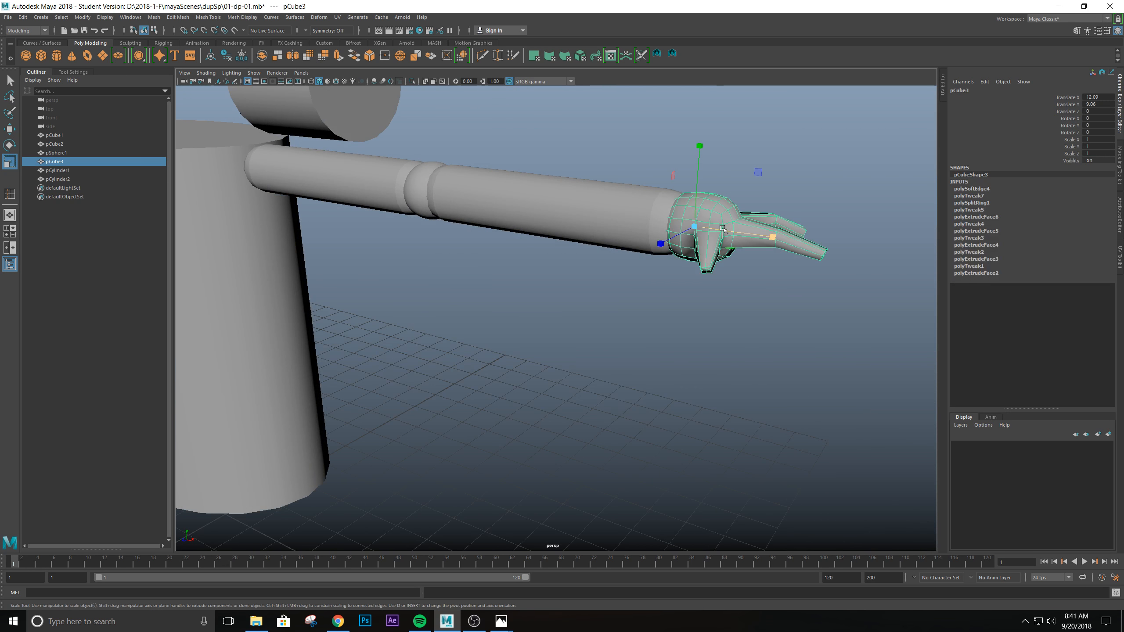
{"action": "left_click", "coordinate": [751, 295]}
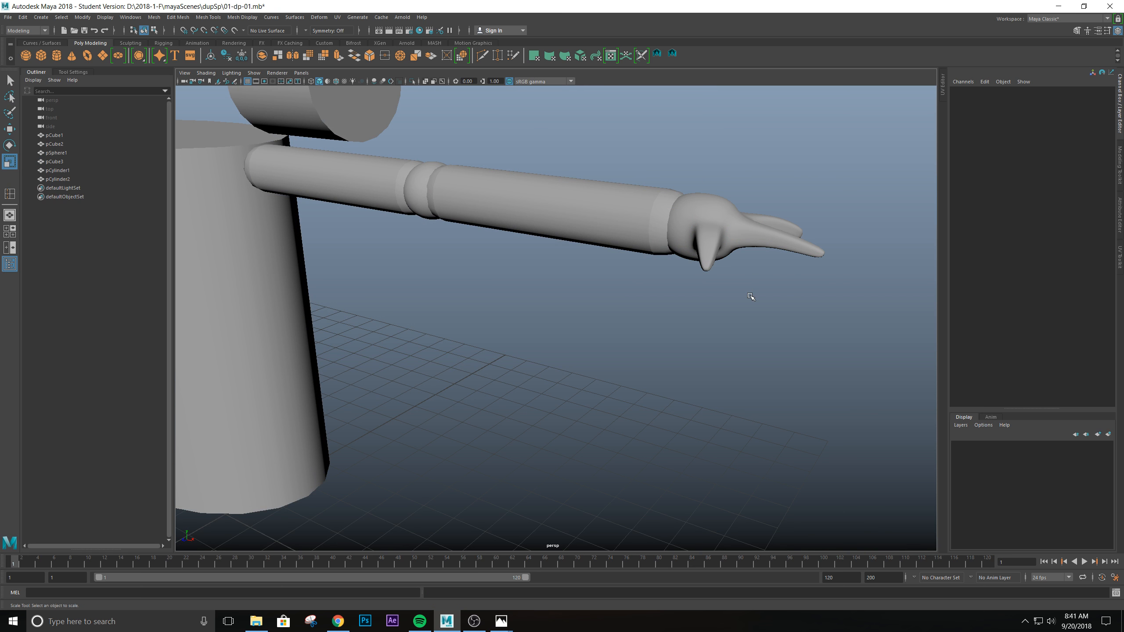
{"action": "left_click", "coordinate": [701, 256]}
Step: Delete the comparison cylinder above the upper arm
{"action": "scroll", "coordinate": [528, 345], "scroll_direction": "down", "scroll_amount": 2}
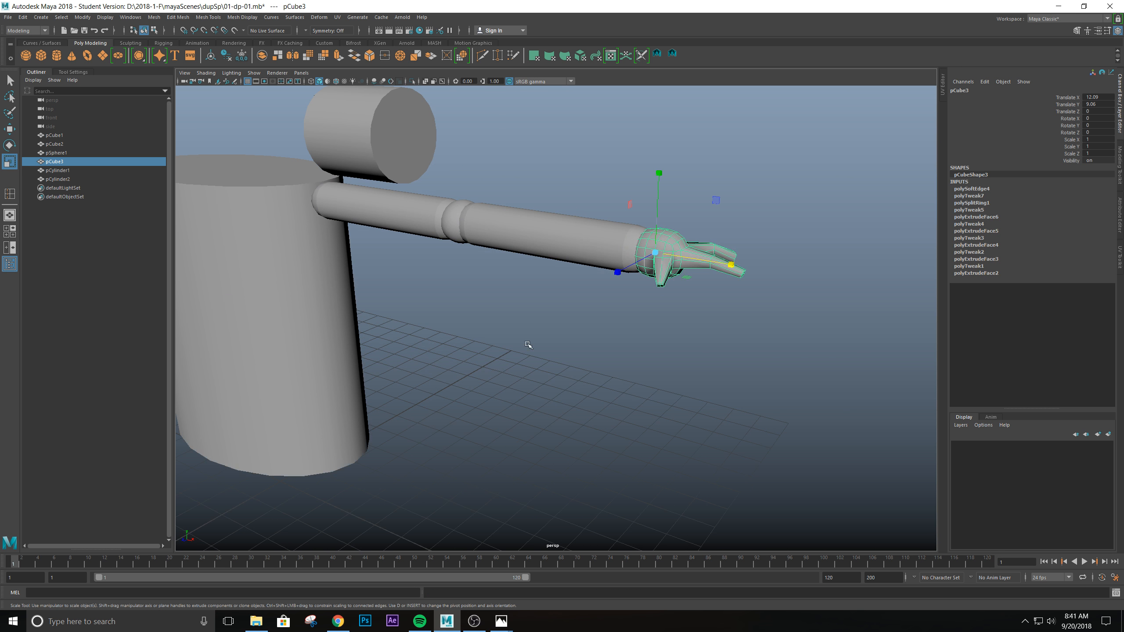
{"action": "left_click_drag", "start_coordinate": [421, 326], "coordinate": [554, 248], "text": "alt"}
{"action": "left_click", "coordinate": [615, 225]}
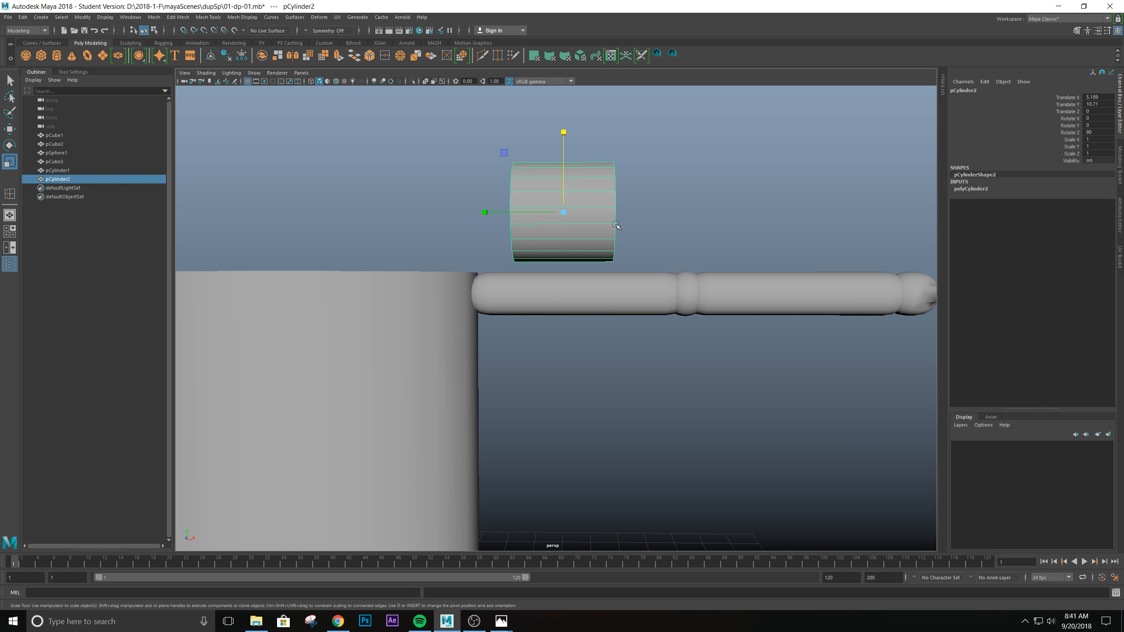
{"action": "key", "text": "Delete"}
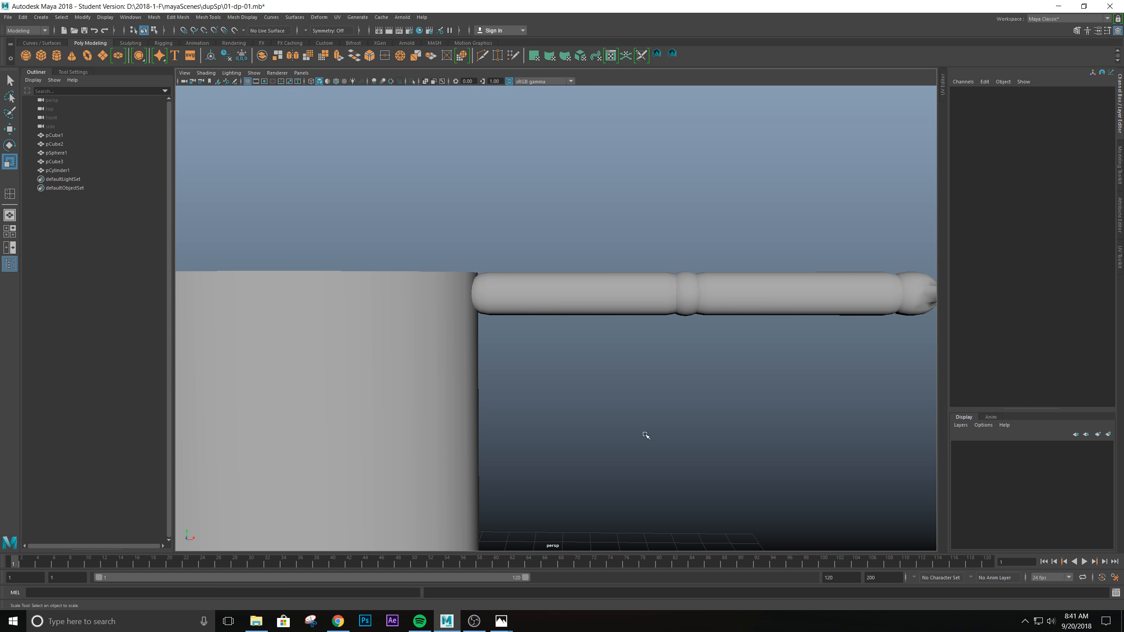
Step: Put the large body cylinder on a new display layer and set that layer to template (T)
{"action": "scroll", "coordinate": [645, 435], "scroll_direction": "down", "scroll_amount": 2}
{"action": "left_click_drag", "start_coordinate": [610, 406], "coordinate": [503, 364], "text": "alt"}
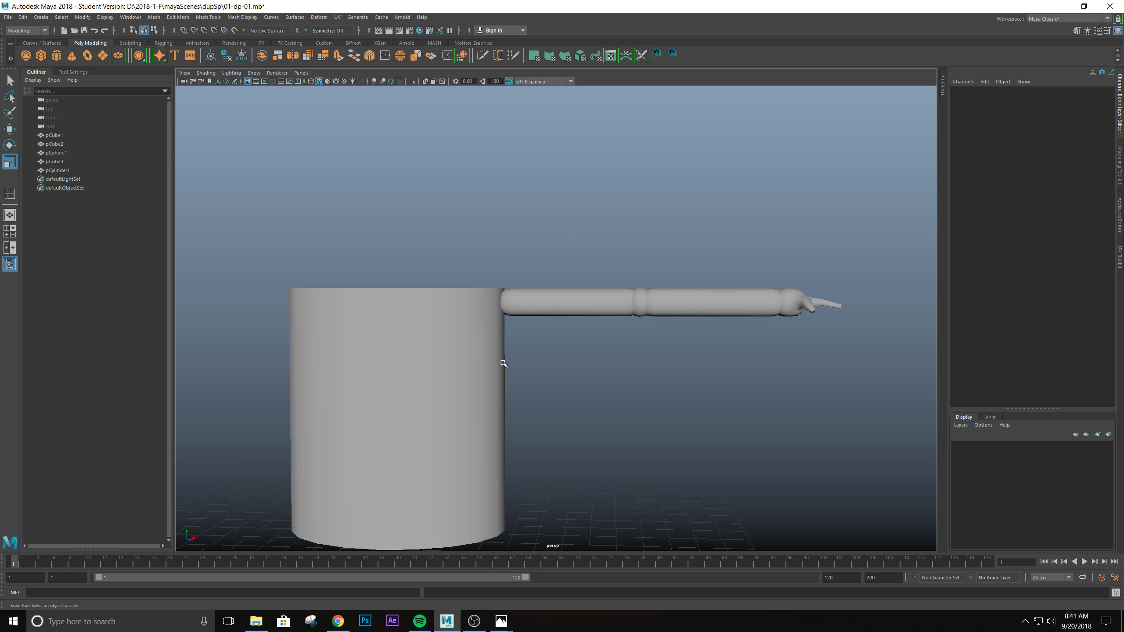
{"action": "middle_click_drag", "start_coordinate": [489, 338], "coordinate": [566, 313], "text": "alt"}
{"action": "left_click_drag", "start_coordinate": [664, 286], "coordinate": [671, 292], "text": "alt"}
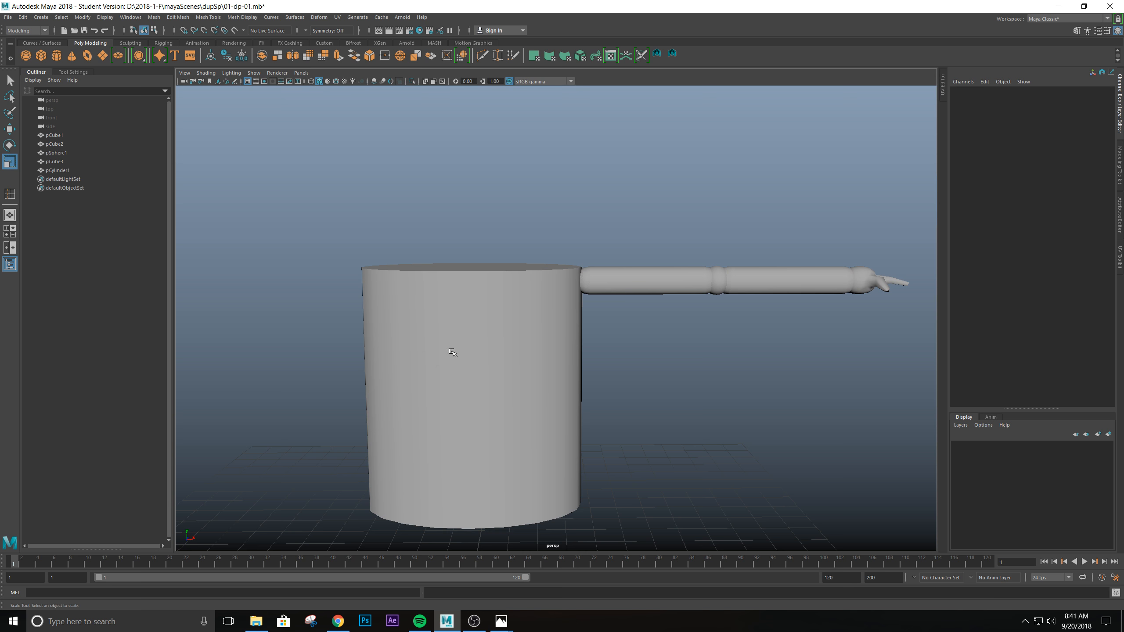
{"action": "scroll", "coordinate": [579, 343], "scroll_direction": "down", "scroll_amount": 3}
{"action": "middle_click_drag", "start_coordinate": [579, 343], "coordinate": [552, 369], "text": "alt"}
{"action": "left_click_drag", "start_coordinate": [533, 383], "coordinate": [512, 395], "text": "alt"}
{"action": "left_click", "coordinate": [511, 396]}
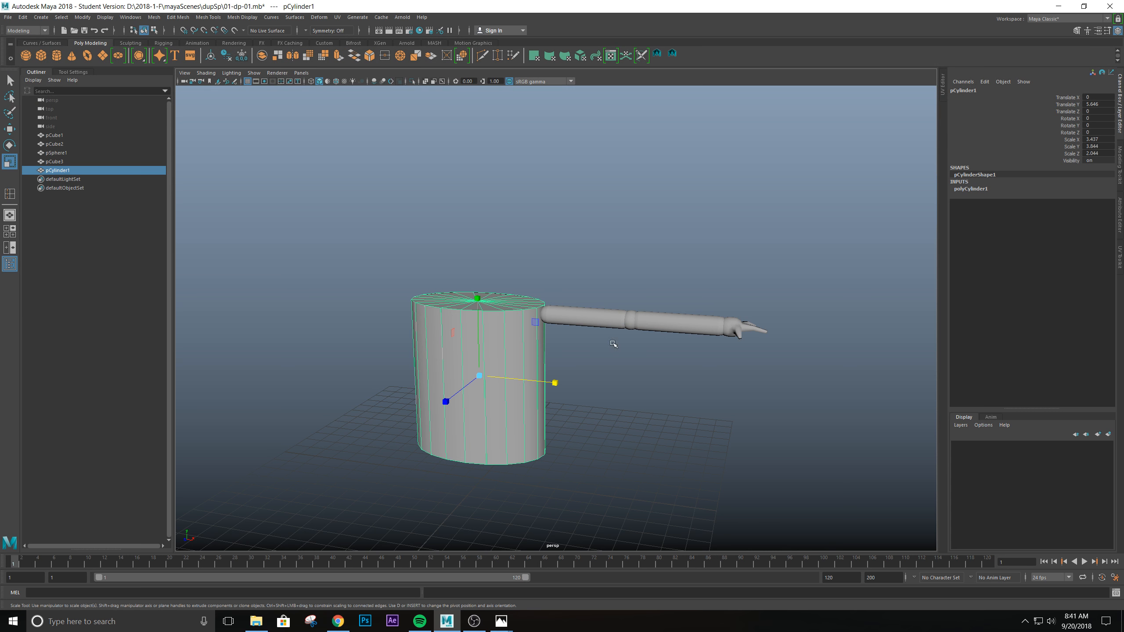
{"action": "left_click_drag", "start_coordinate": [614, 345], "coordinate": [570, 348], "text": "alt"}
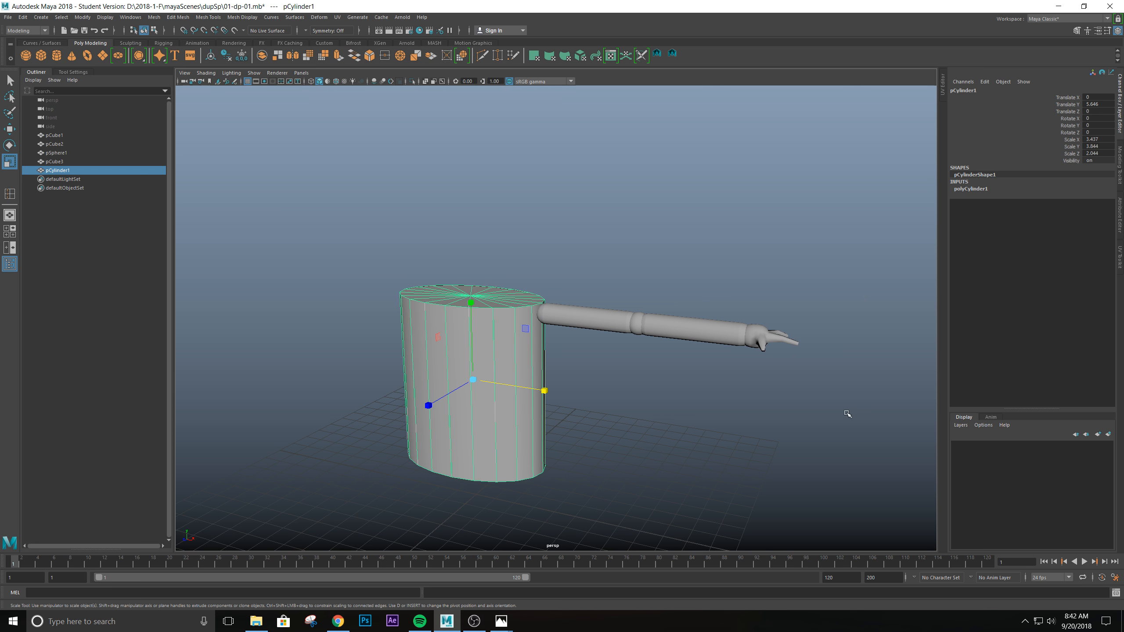
{"action": "right_click_drag", "start_coordinate": [646, 357], "coordinate": [689, 358], "text": "alt"}
{"action": "middle_click_drag", "start_coordinate": [616, 312], "coordinate": [666, 298], "text": "alt"}
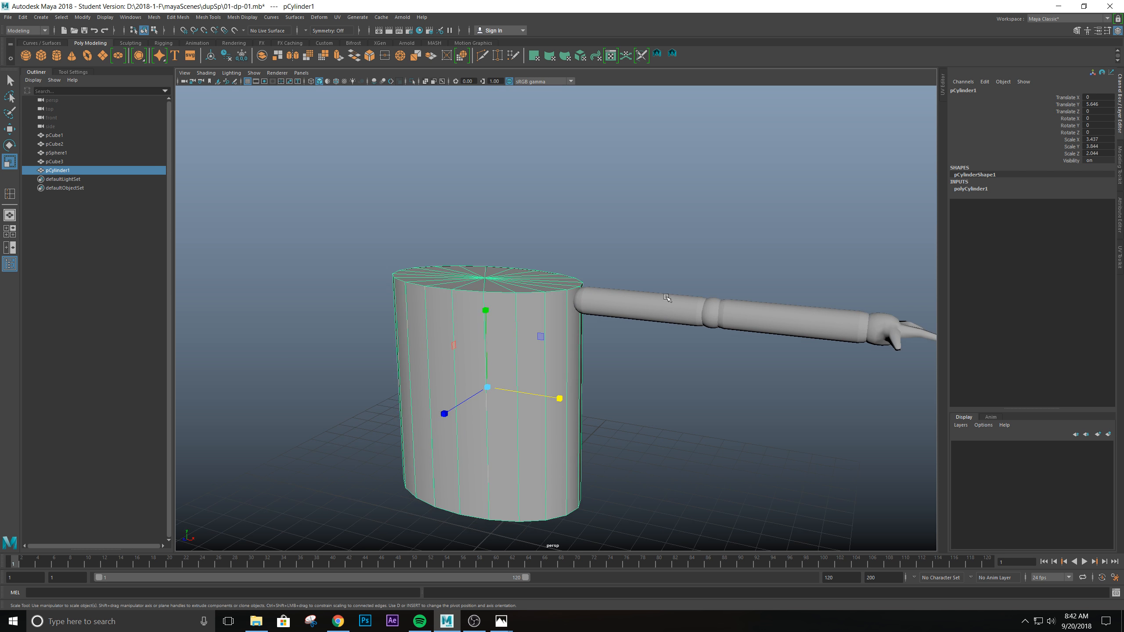
{"action": "left_click_drag", "start_coordinate": [612, 301], "coordinate": [625, 299], "text": "alt"}
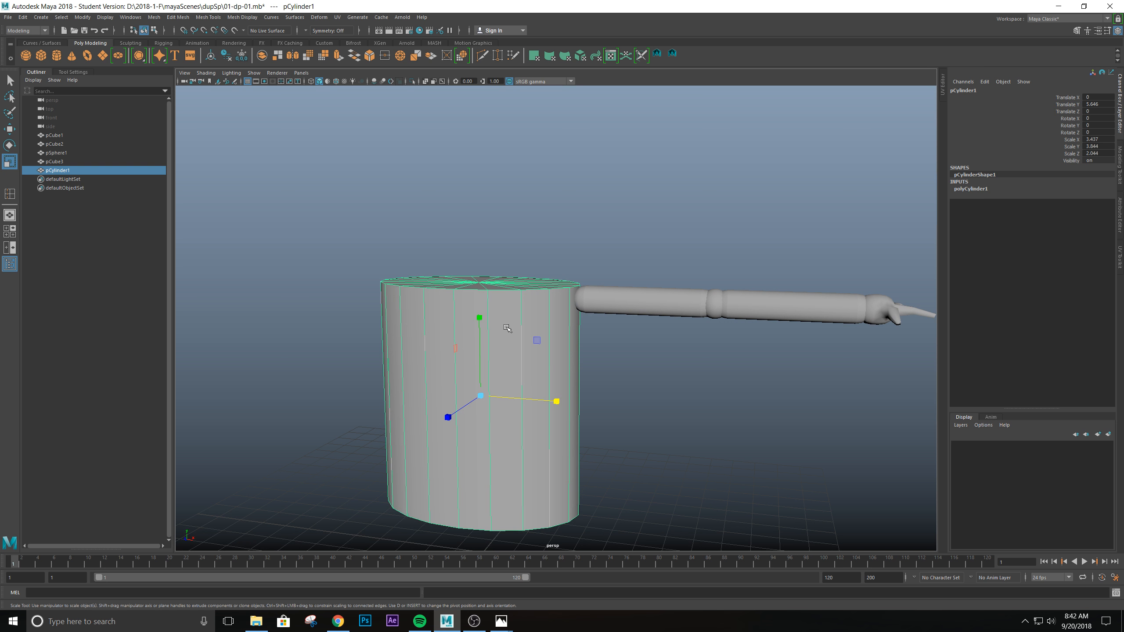
{"action": "left_click", "coordinate": [1109, 435]}
{"action": "left_click", "coordinate": [977, 446]}
{"action": "scroll", "coordinate": [724, 431], "scroll_direction": "down", "scroll_amount": 2}
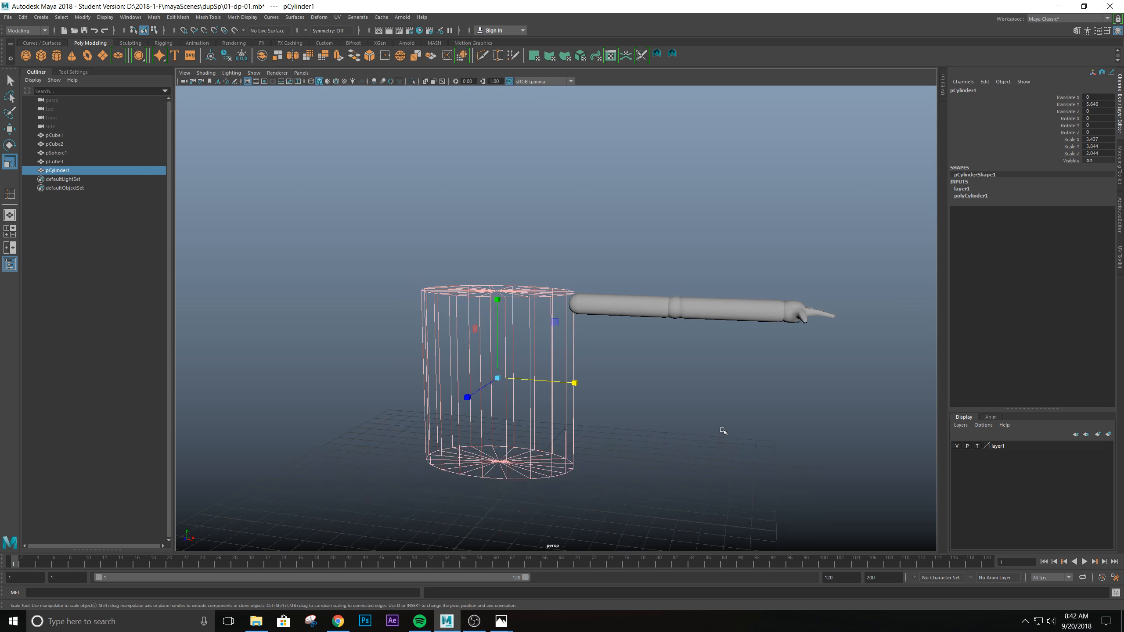
Step: Clear the selection and examine the arm beside the templated body cylinder
{"action": "scroll", "coordinate": [723, 431], "scroll_direction": "up", "scroll_amount": 2}
{"action": "left_click_drag", "start_coordinate": [655, 401], "coordinate": [682, 402], "text": "alt"}
{"action": "scroll", "coordinate": [682, 401], "scroll_direction": "down", "scroll_amount": 1}
{"action": "scroll", "coordinate": [683, 402], "scroll_direction": "up", "scroll_amount": 2}
{"action": "left_click", "coordinate": [670, 374]}
{"action": "scroll", "coordinate": [650, 352], "scroll_direction": "down", "scroll_amount": 1}
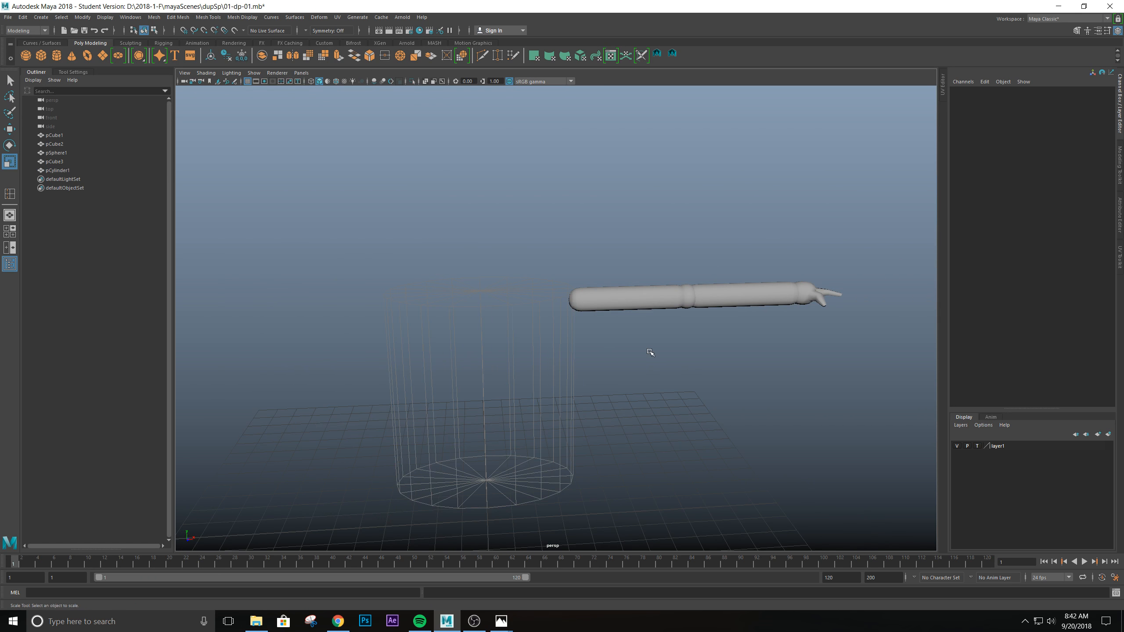
{"action": "left_click_drag", "start_coordinate": [650, 352], "coordinate": [617, 373], "text": "alt"}
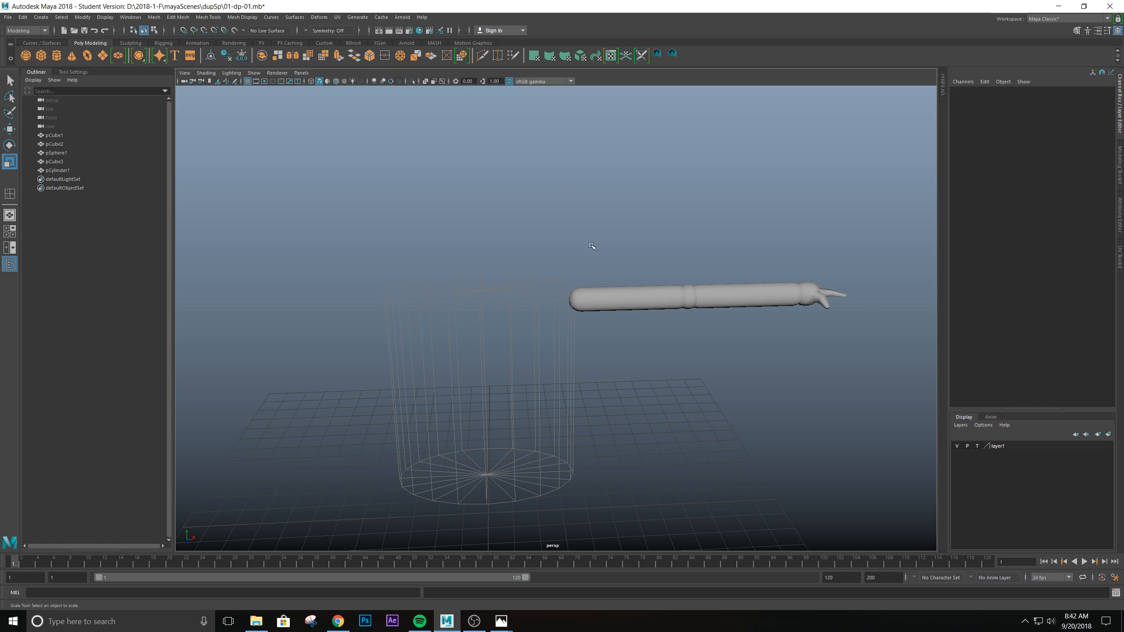
Step: Select the upper arm, elbow and forearm and examine their position against the templated body cylinder from several angles
{"action": "left_click_drag", "start_coordinate": [607, 256], "coordinate": [734, 365]}
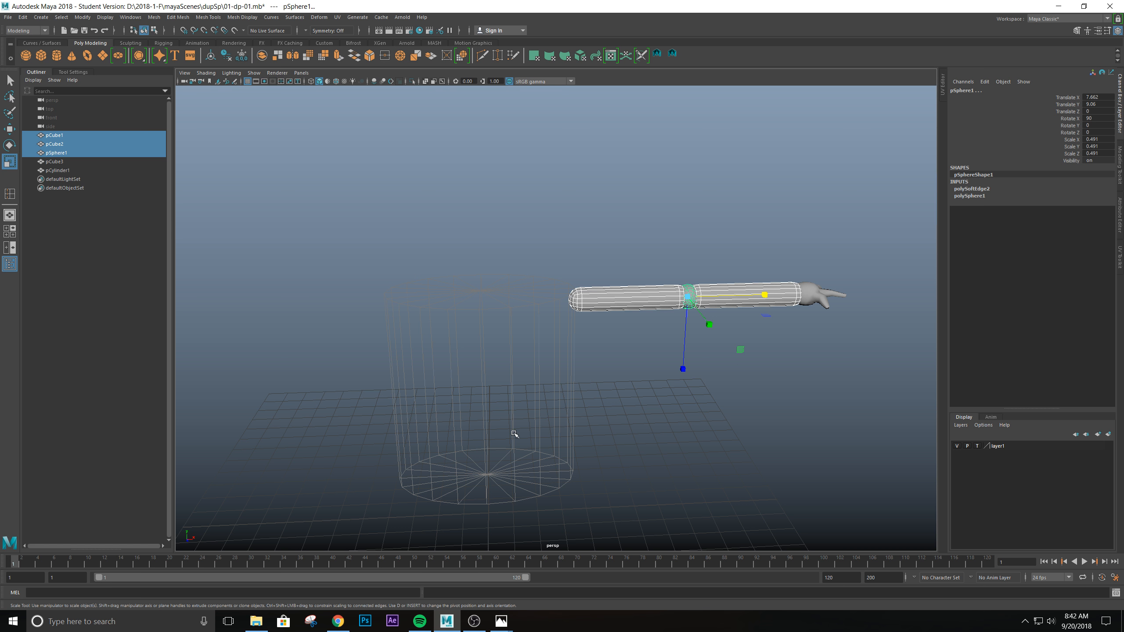
{"action": "left_click_drag", "start_coordinate": [522, 361], "coordinate": [531, 305], "text": "alt"}
{"action": "middle_click_drag", "start_coordinate": [509, 369], "coordinate": [537, 244], "text": "alt"}
{"action": "left_click_drag", "start_coordinate": [537, 244], "coordinate": [544, 314], "text": "alt"}
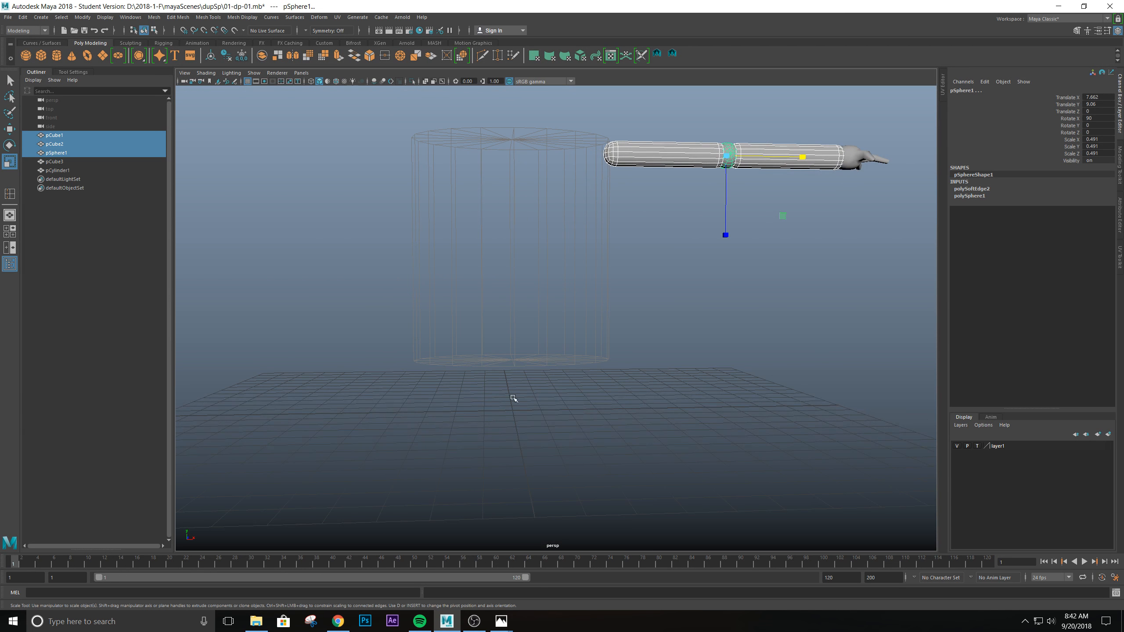
{"action": "left_click_drag", "start_coordinate": [505, 387], "coordinate": [491, 358], "text": "alt"}
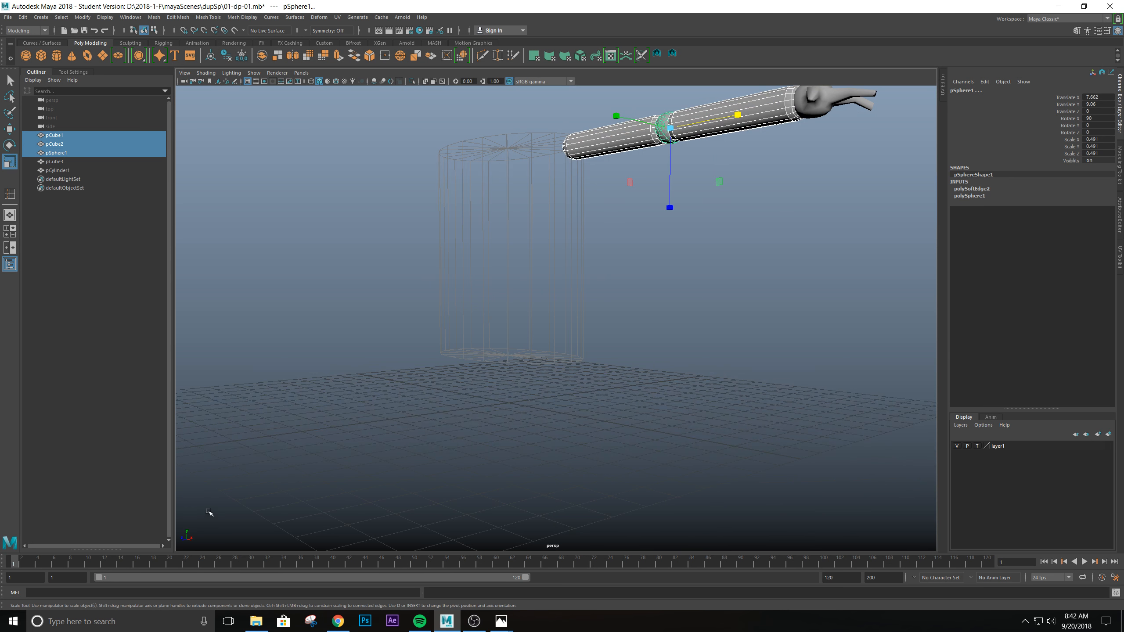
{"action": "left_click_drag", "start_coordinate": [434, 372], "coordinate": [488, 376], "text": "alt"}
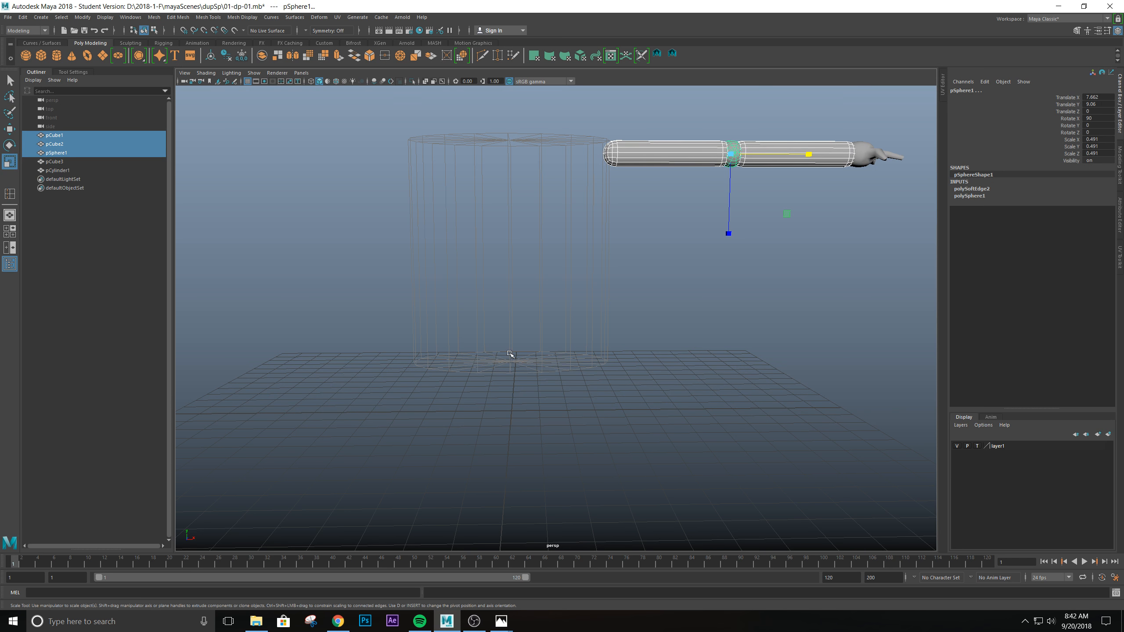
{"action": "left_click_drag", "start_coordinate": [509, 354], "coordinate": [486, 424], "text": "alt"}
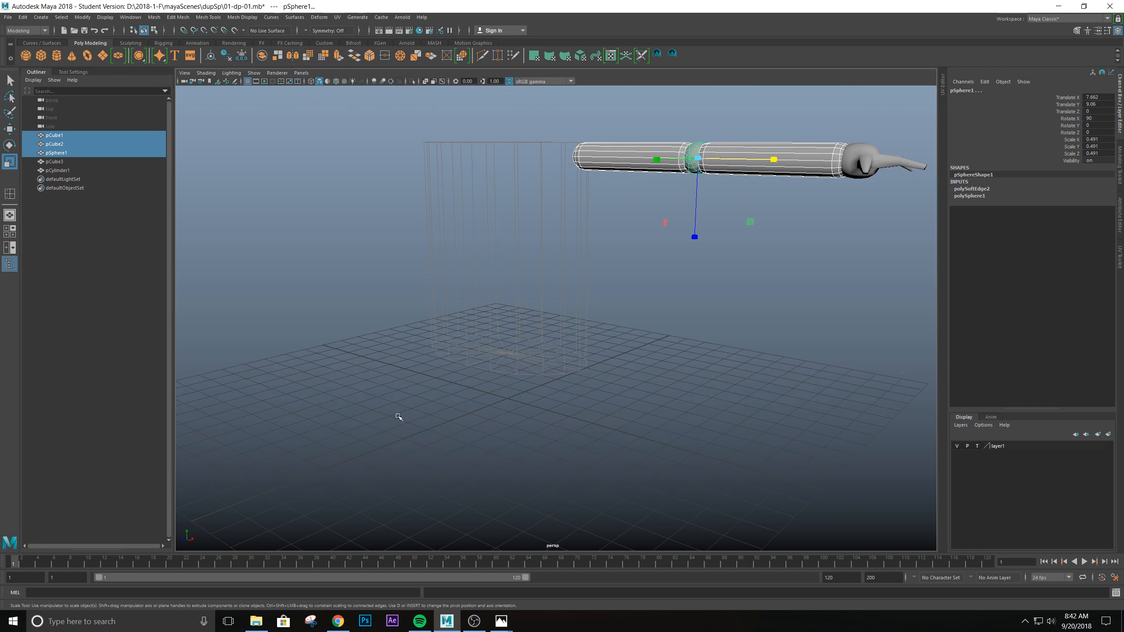
{"action": "left_click_drag", "start_coordinate": [454, 385], "coordinate": [482, 331], "text": "alt"}
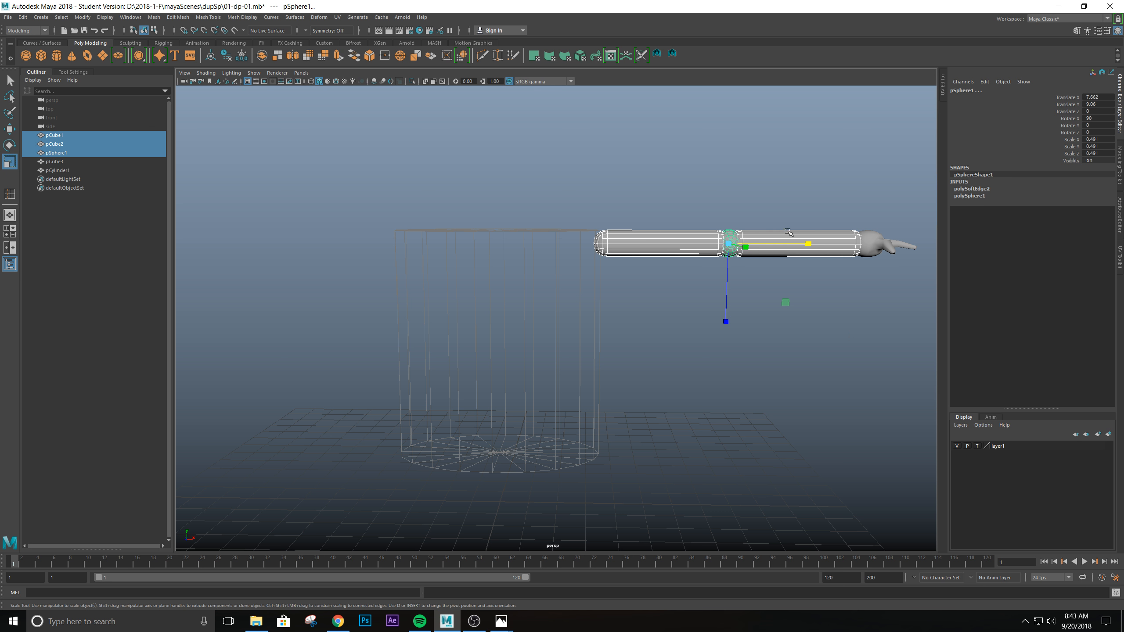
{"action": "left_click", "coordinate": [641, 237]}
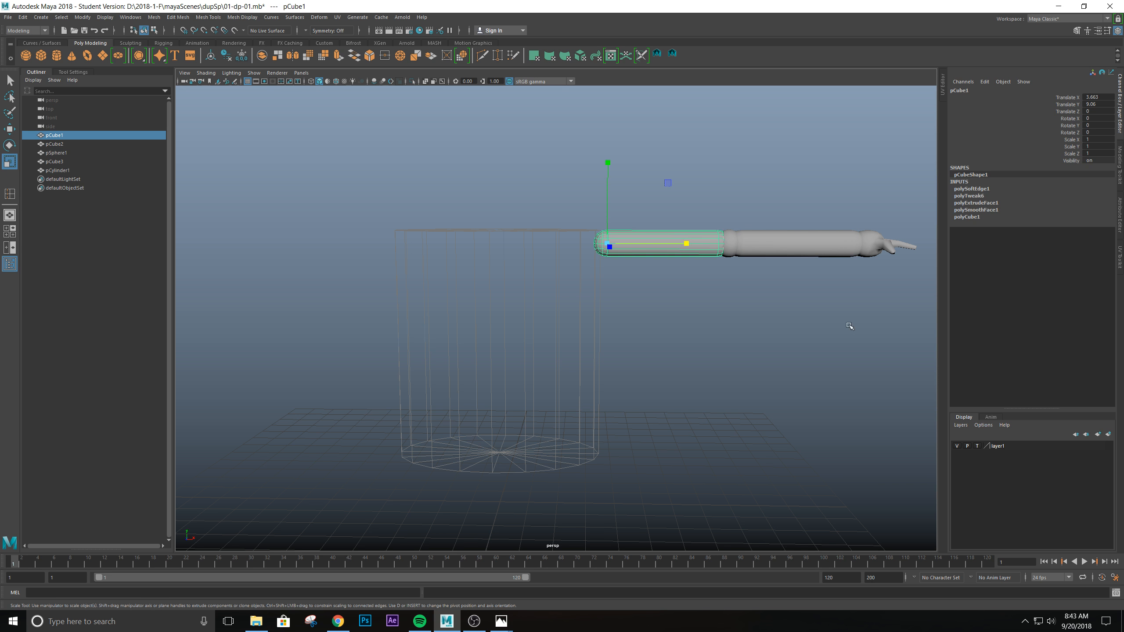
{"action": "left_click", "coordinate": [775, 353]}
{"action": "left_click_drag", "start_coordinate": [668, 168], "coordinate": [832, 306]}
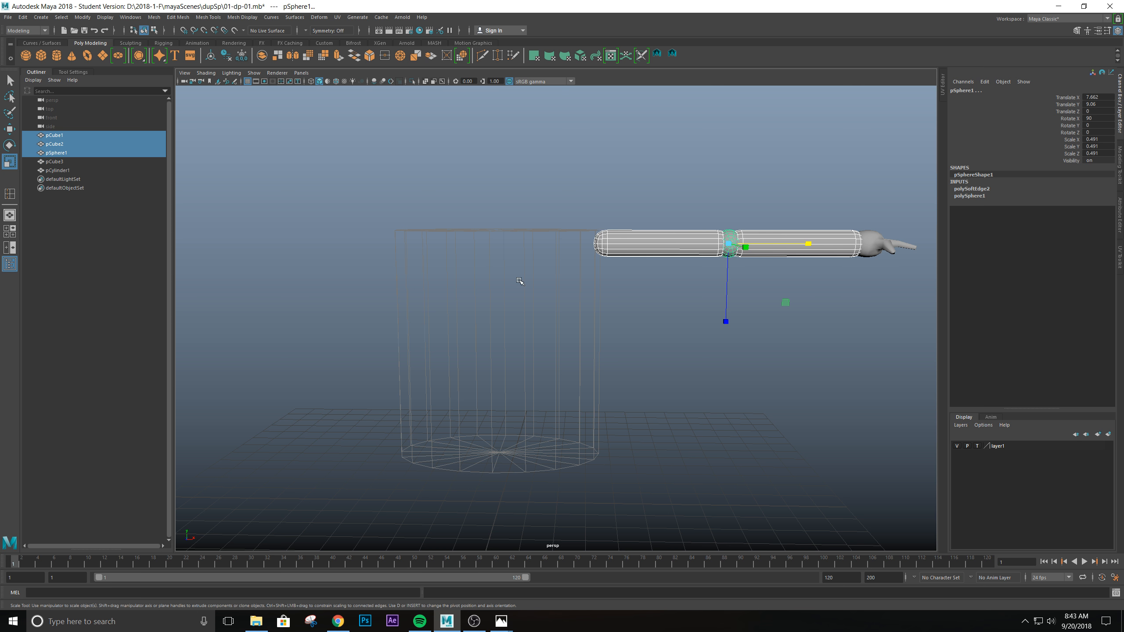
{"action": "left_click_drag", "start_coordinate": [608, 347], "coordinate": [603, 283], "text": "alt"}
Step: Select the upper arm, open the Duplicate Special options and reset them to their defaults
{"action": "left_click", "coordinate": [613, 205]}
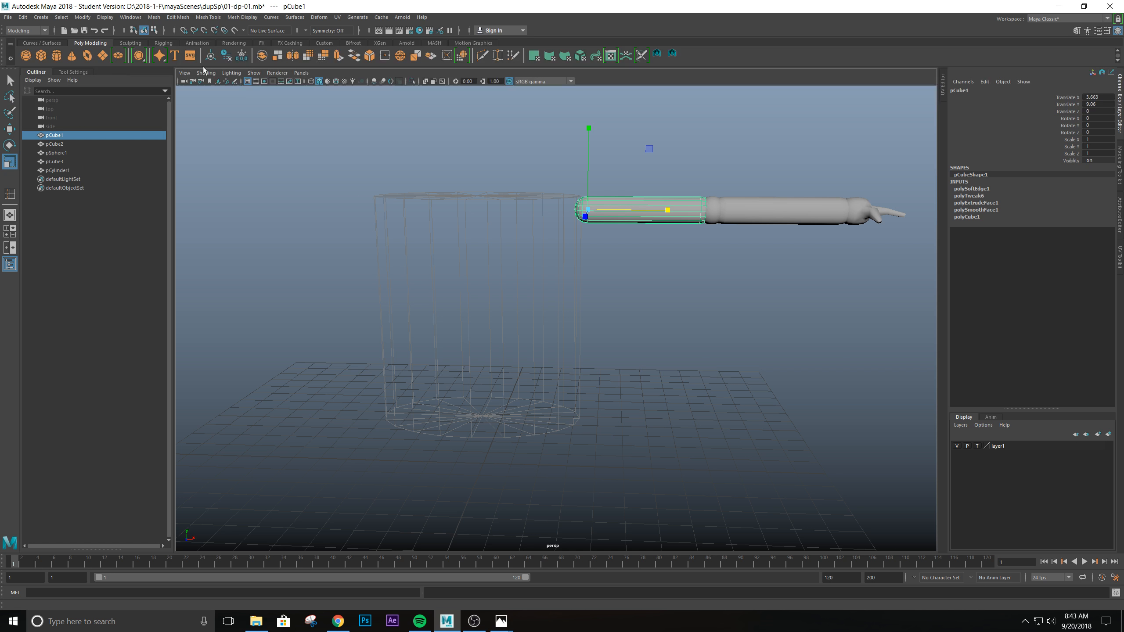
{"action": "left_click", "coordinate": [23, 17]}
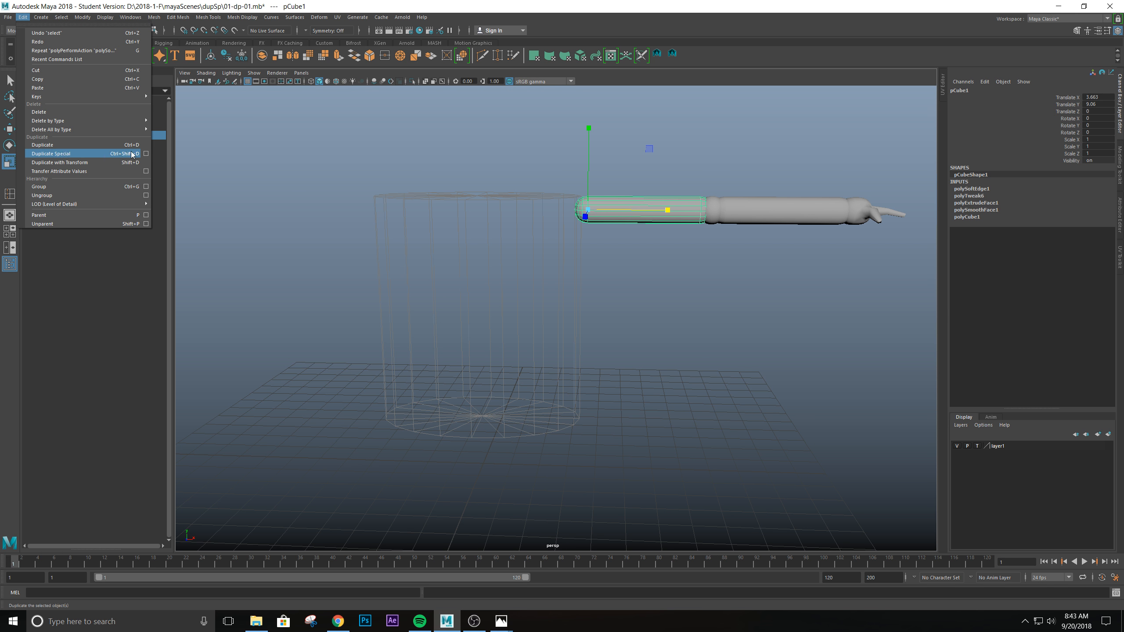
{"action": "left_click", "coordinate": [147, 154]}
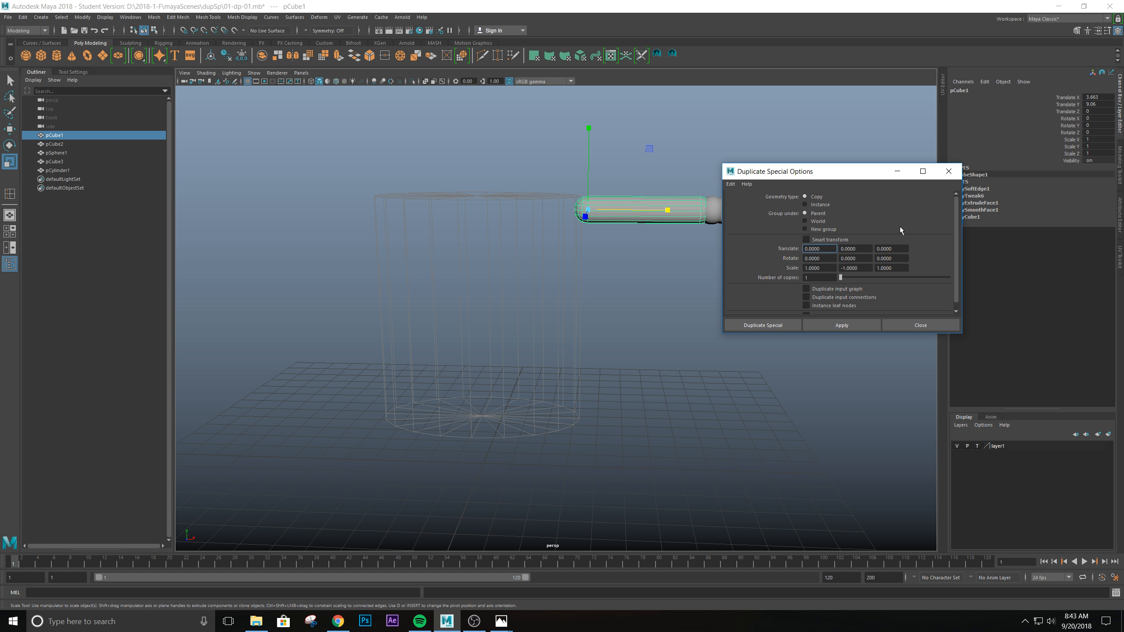
{"action": "left_click_drag", "start_coordinate": [858, 176], "coordinate": [931, 150]}
{"action": "left_click", "coordinate": [803, 157]}
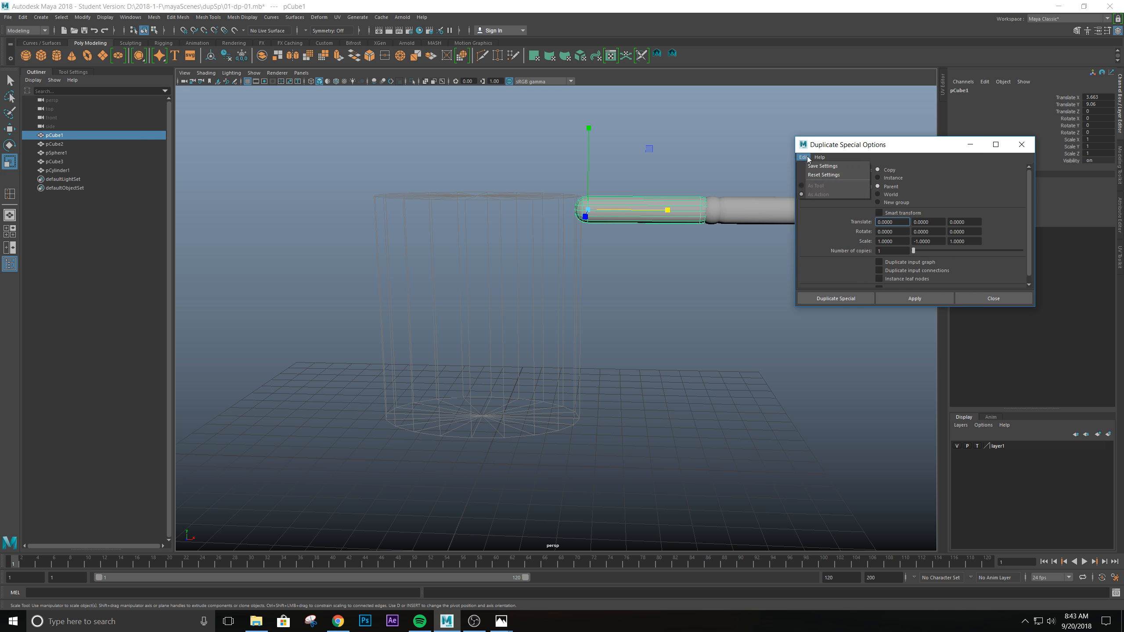
{"action": "mouse_move", "coordinate": [820, 157]}
{"action": "left_click", "coordinate": [814, 175]}
{"action": "left_click_drag", "start_coordinate": [878, 150], "coordinate": [783, 305]}
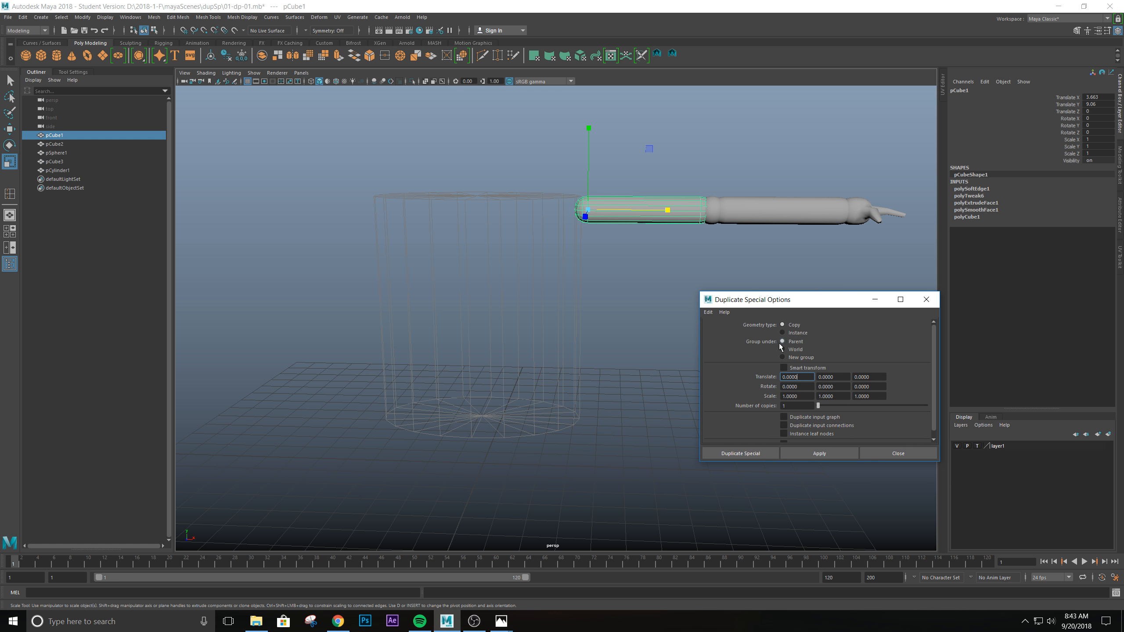
Step: Set the duplicate's X scale to -1 and create a mirrored copy of the upper arm
{"action": "left_click", "coordinate": [782, 397]}
{"action": "type", "text": "-"}
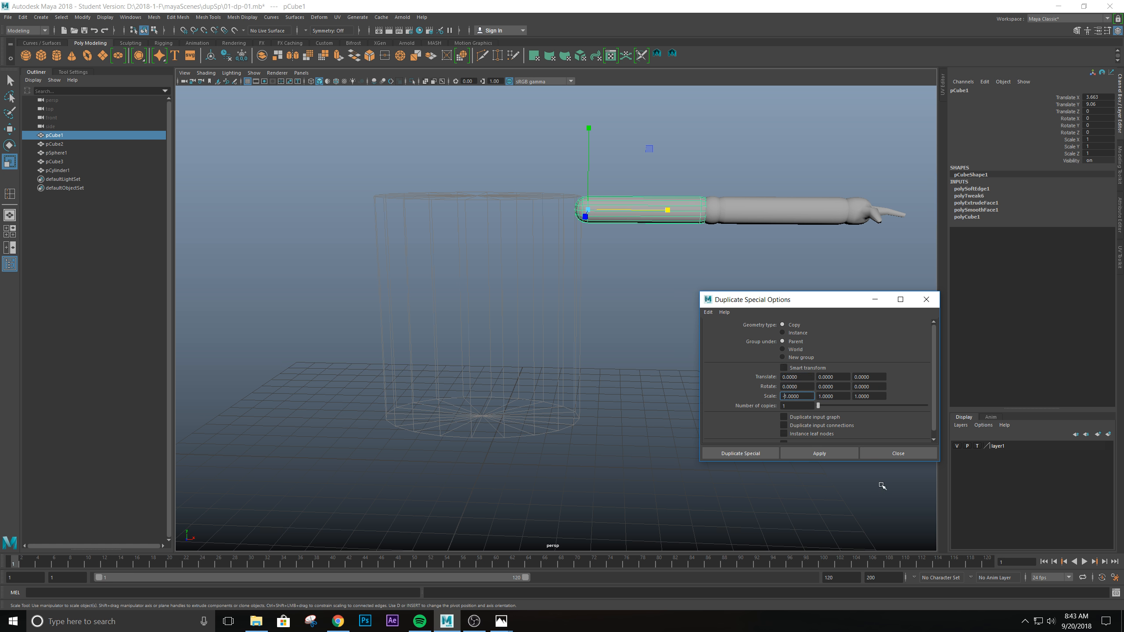
{"action": "left_click", "coordinate": [819, 453]}
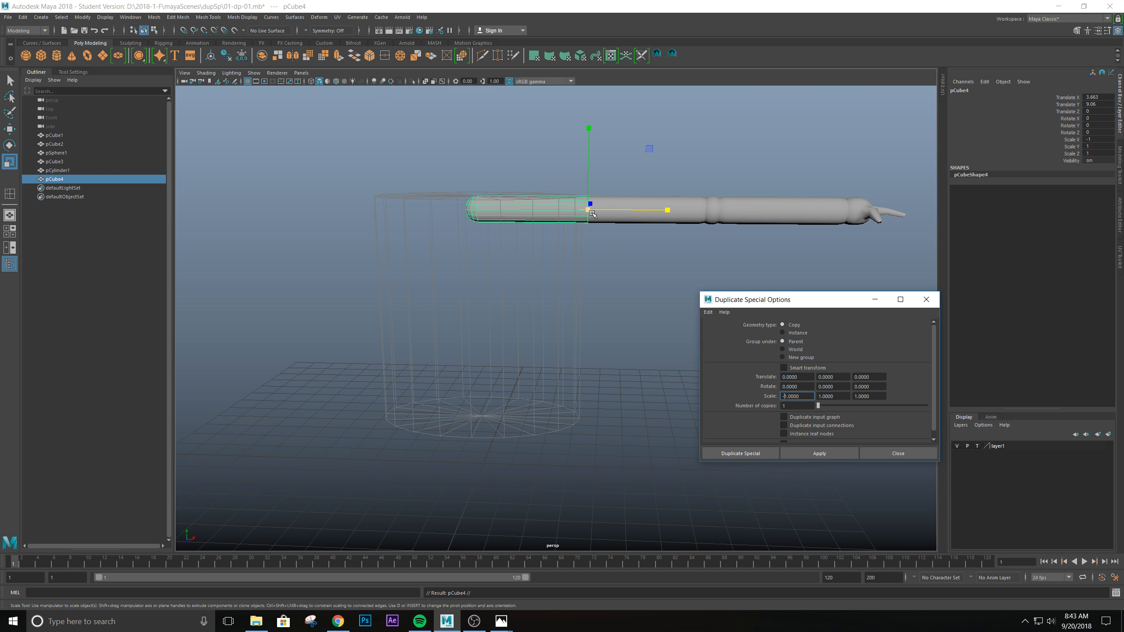
Step: Compare the original upper arm with its mirrored copy, and delete the copy inside the body cylinder
{"action": "left_click", "coordinate": [637, 201]}
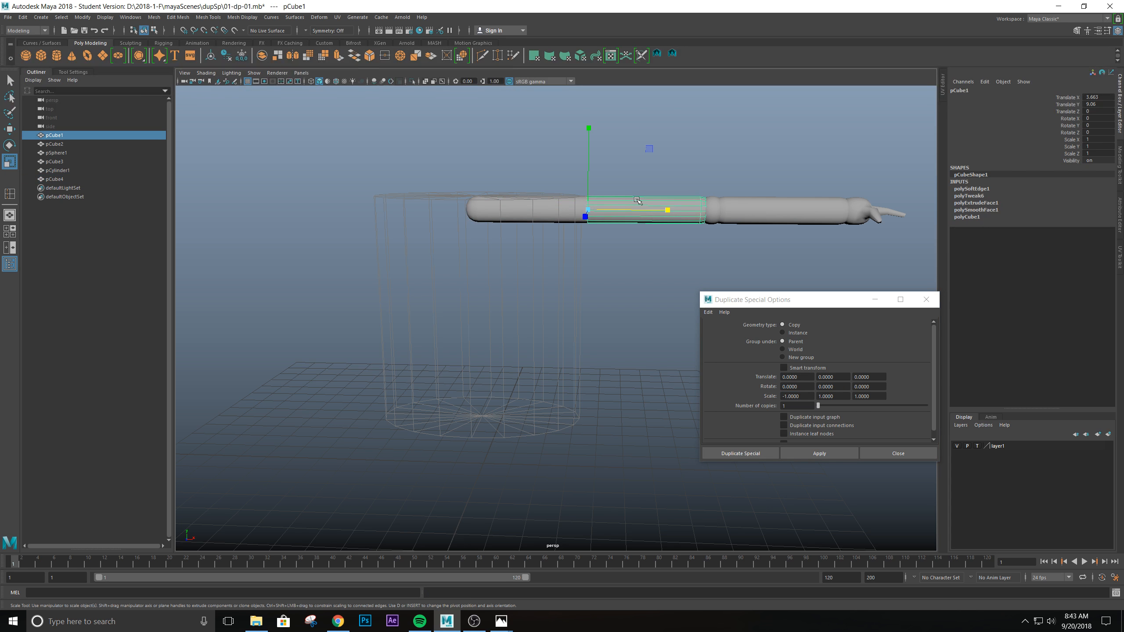
{"action": "left_click", "coordinate": [510, 217]}
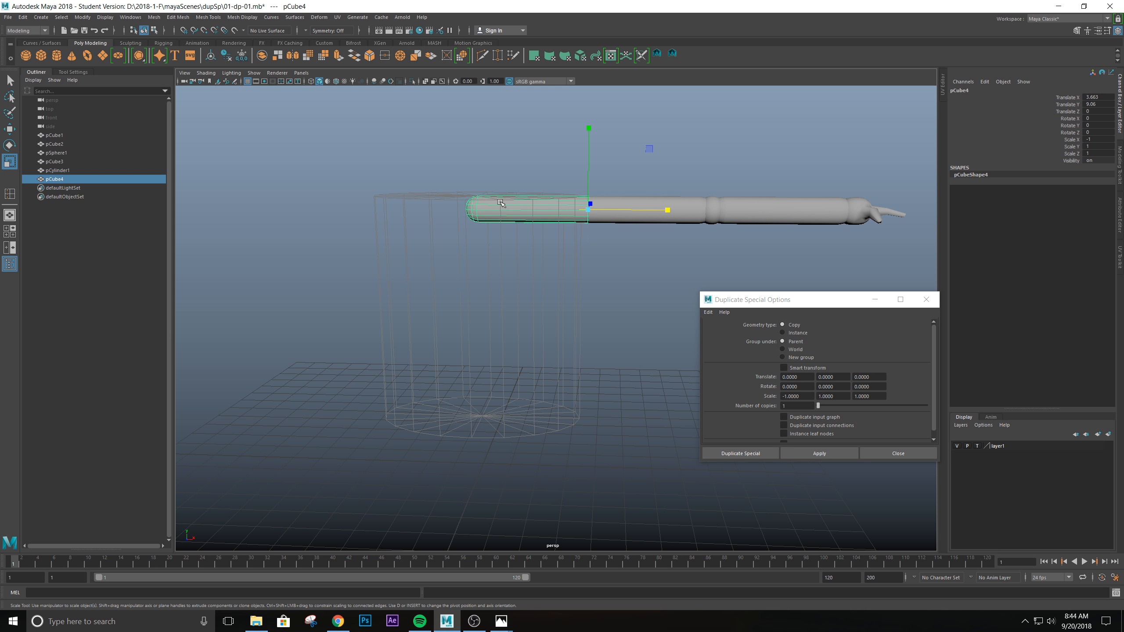
{"action": "key", "text": "Delete"}
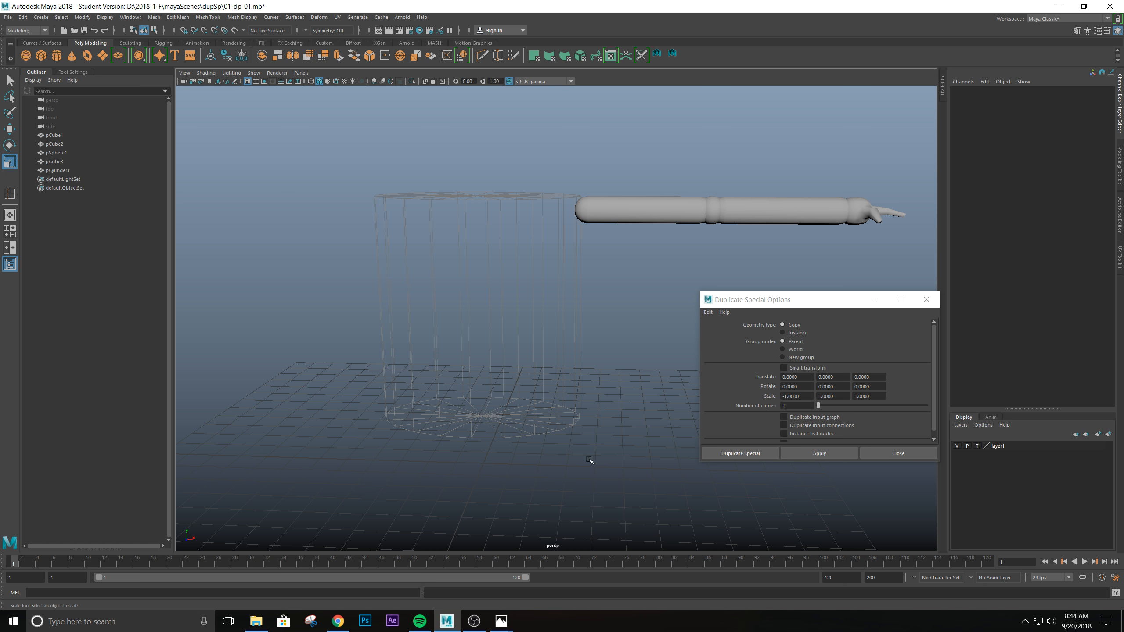
Step: Select all four arm pieces, including the hand, and show them with the body in a full-size front view
{"action": "left_click_drag", "start_coordinate": [501, 443], "coordinate": [529, 346], "text": "alt"}
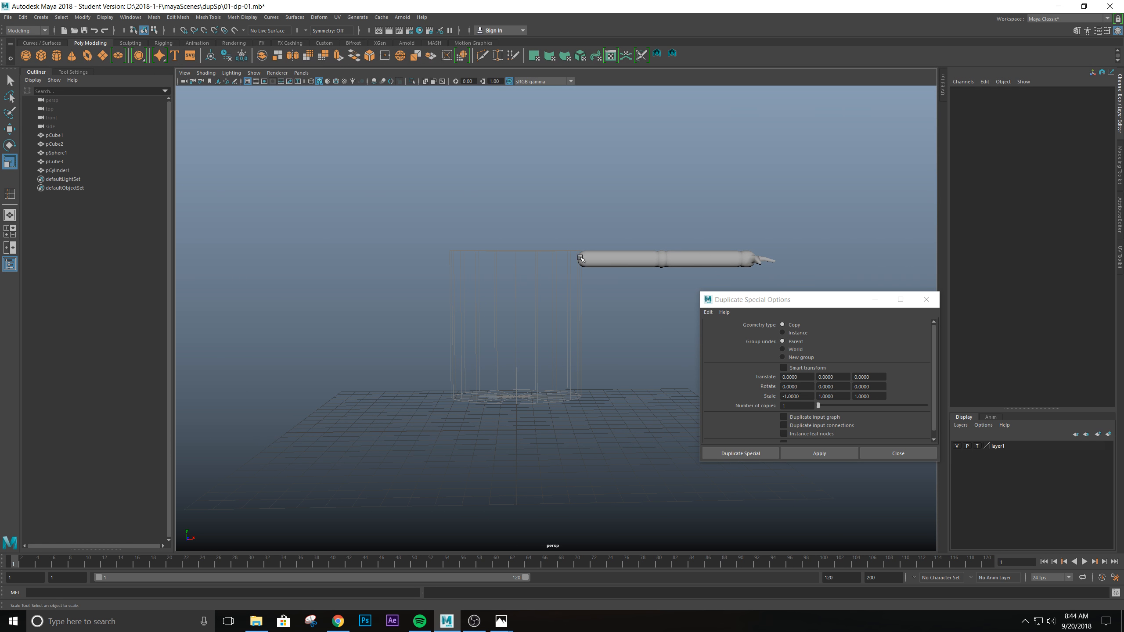
{"action": "left_click_drag", "start_coordinate": [641, 281], "coordinate": [588, 302], "text": "alt"}
{"action": "left_click_drag", "start_coordinate": [527, 214], "coordinate": [777, 288]}
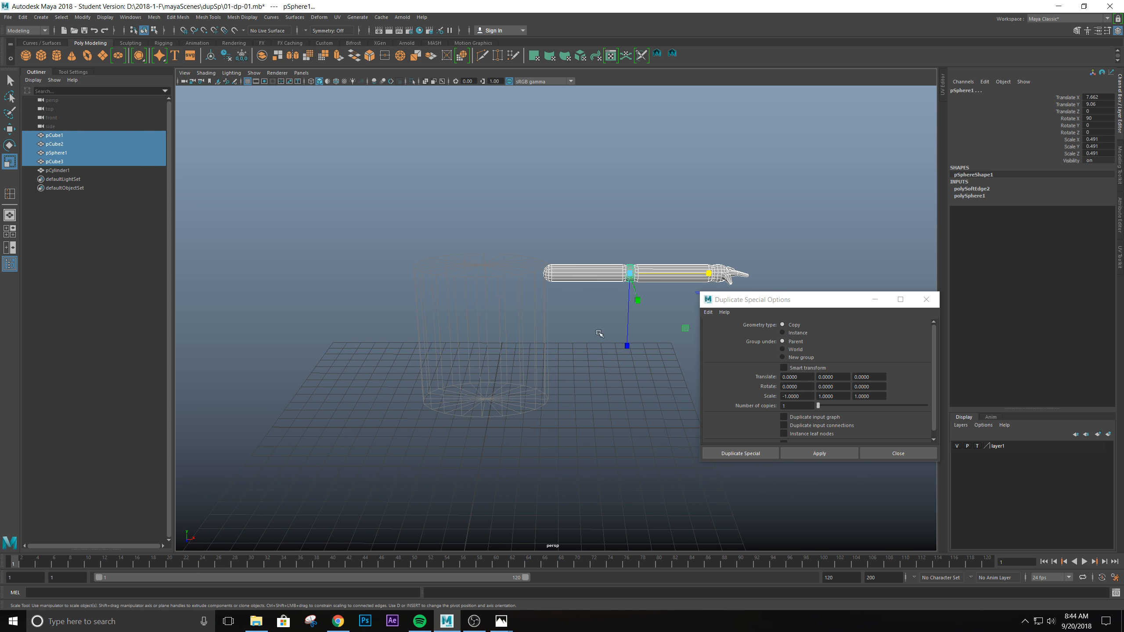
{"action": "mouse_move", "coordinate": [600, 334]}
{"action": "left_mouse_down", "text": "alt"}
{"action": "mouse_move", "coordinate": [588, 318]}
{"action": "mouse_move", "coordinate": [586, 328]}
{"action": "mouse_move", "coordinate": [593, 320]}
{"action": "left_mouse_up", "text": "alt"}
{"action": "key", "text": "space"}
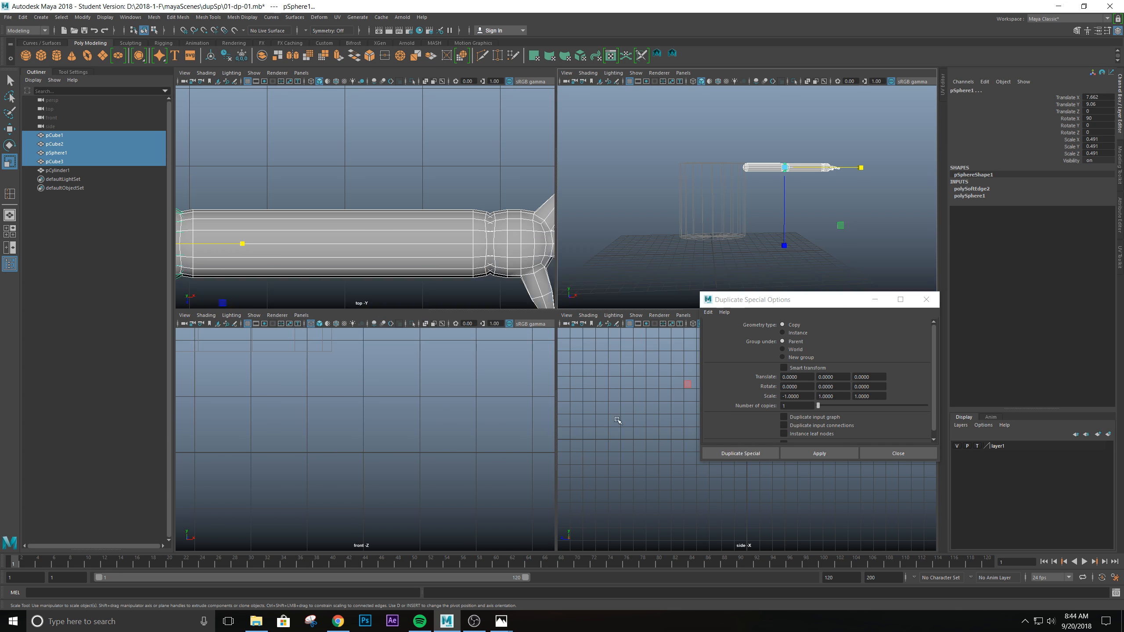
{"action": "key", "text": "space"}
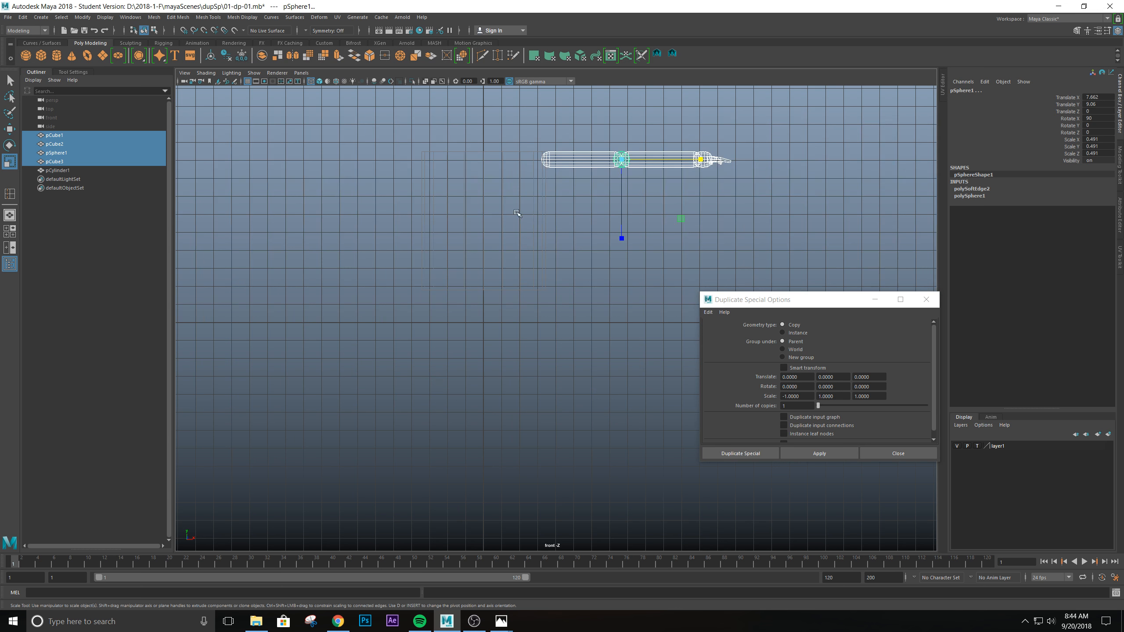
{"action": "middle_click_drag", "start_coordinate": [477, 239], "coordinate": [468, 327], "text": "alt"}
{"action": "left_click_drag", "start_coordinate": [469, 327], "coordinate": [472, 324], "text": "alt"}
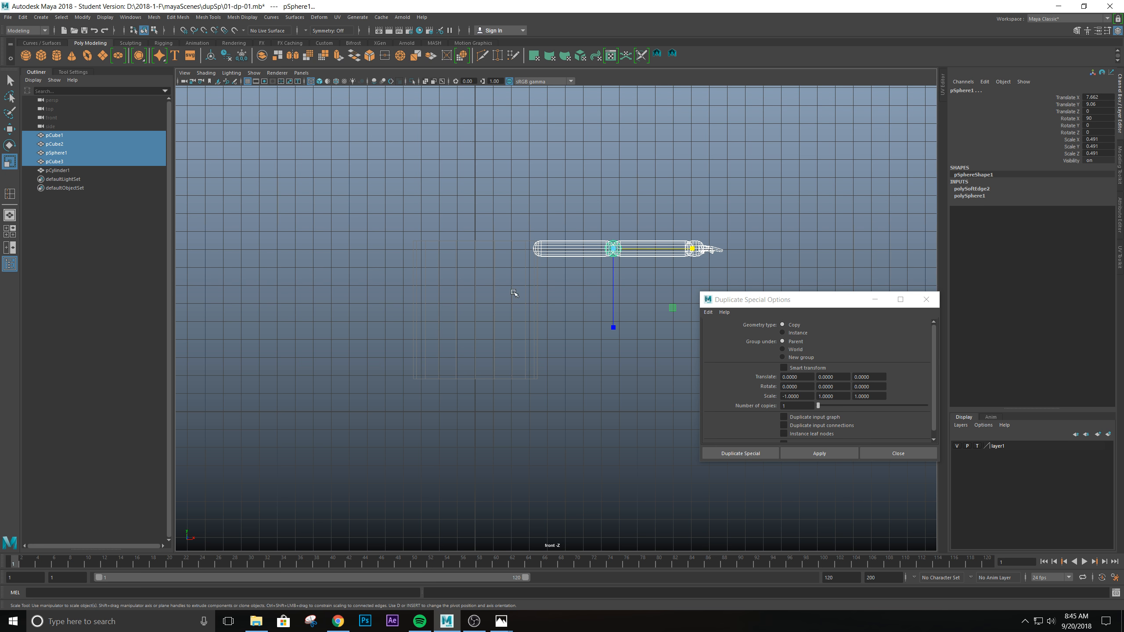
{"action": "scroll", "coordinate": [532, 331], "scroll_direction": "down", "scroll_amount": 2}
{"action": "scroll", "coordinate": [533, 331], "scroll_direction": "up", "scroll_amount": 3}
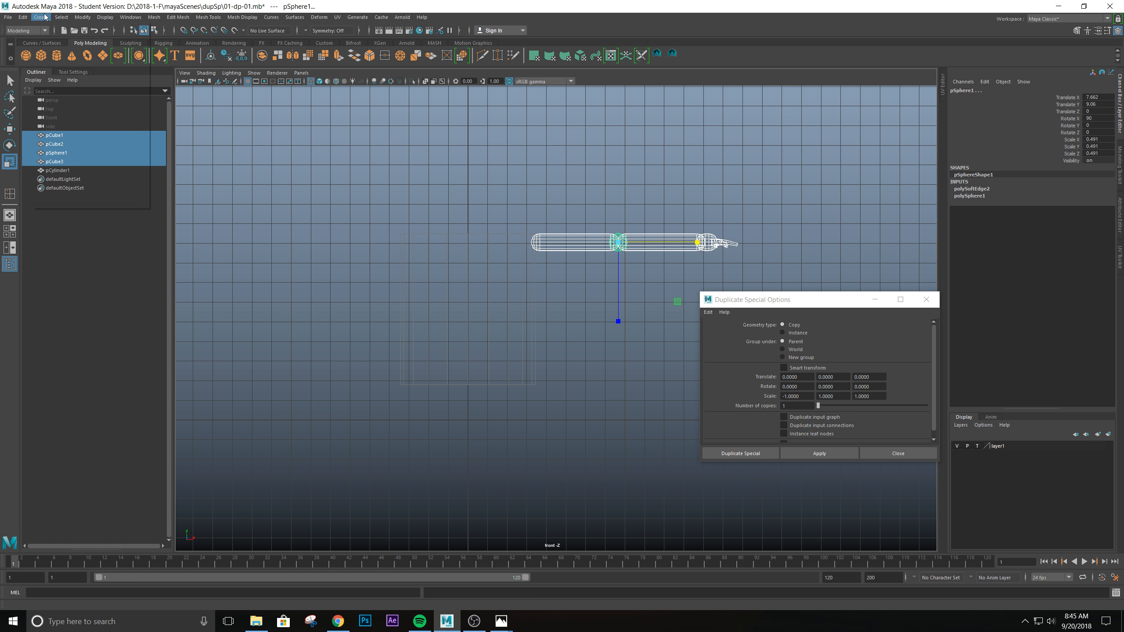
Step: Create a locator and move it up the body's centre line to arm height, about 9.018 in Y
{"action": "left_click", "coordinate": [46, 16]}
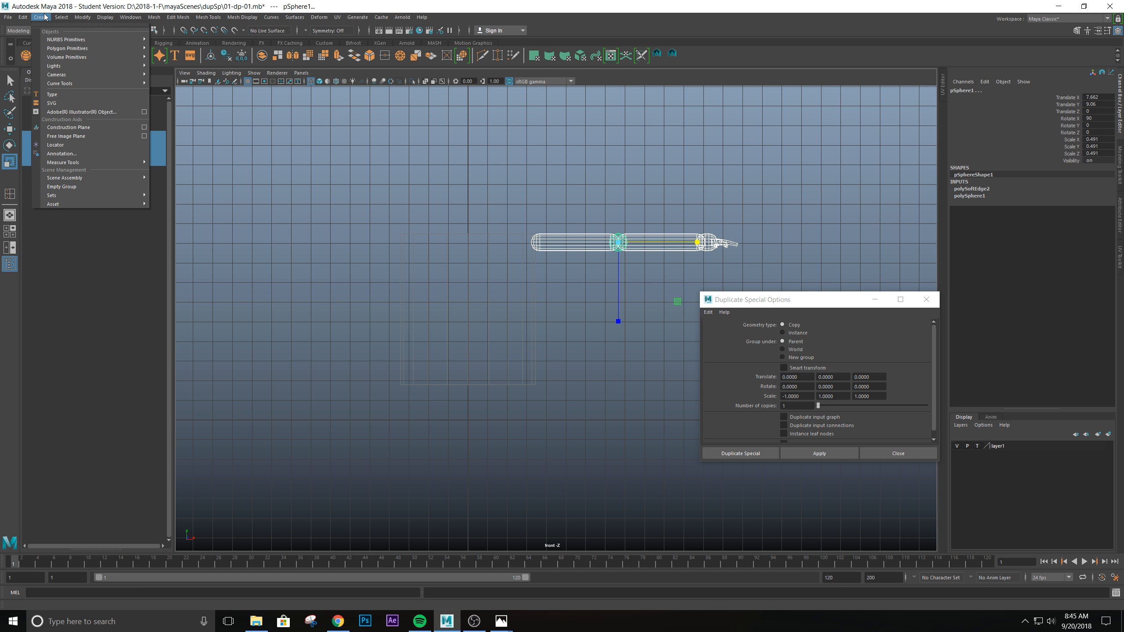
{"action": "left_click", "coordinate": [64, 145]}
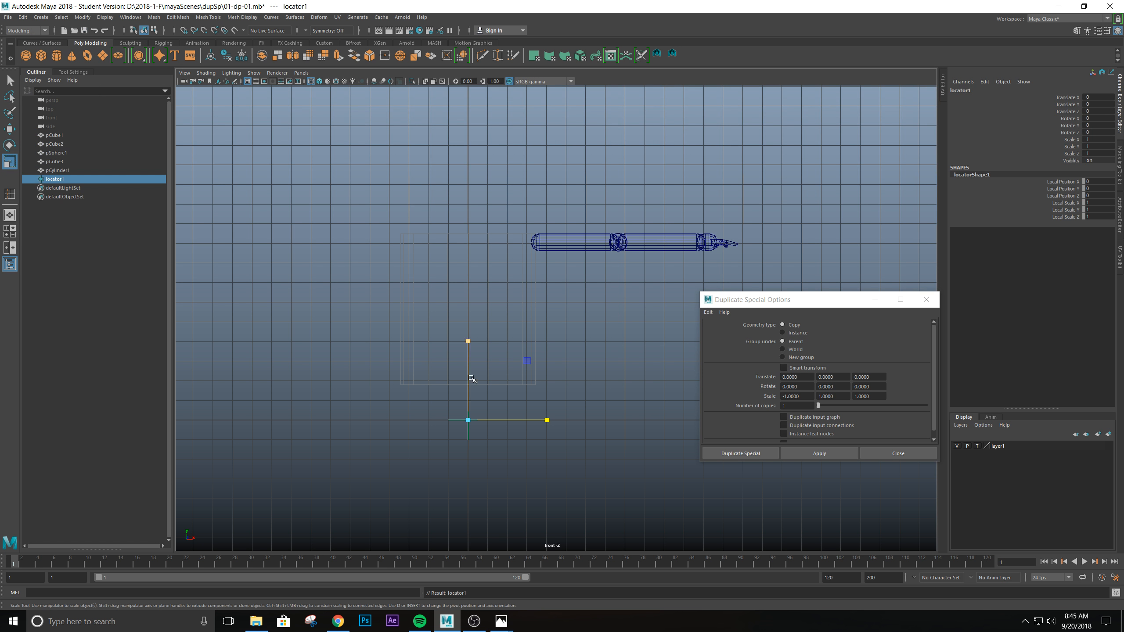
{"action": "key", "text": "w"}
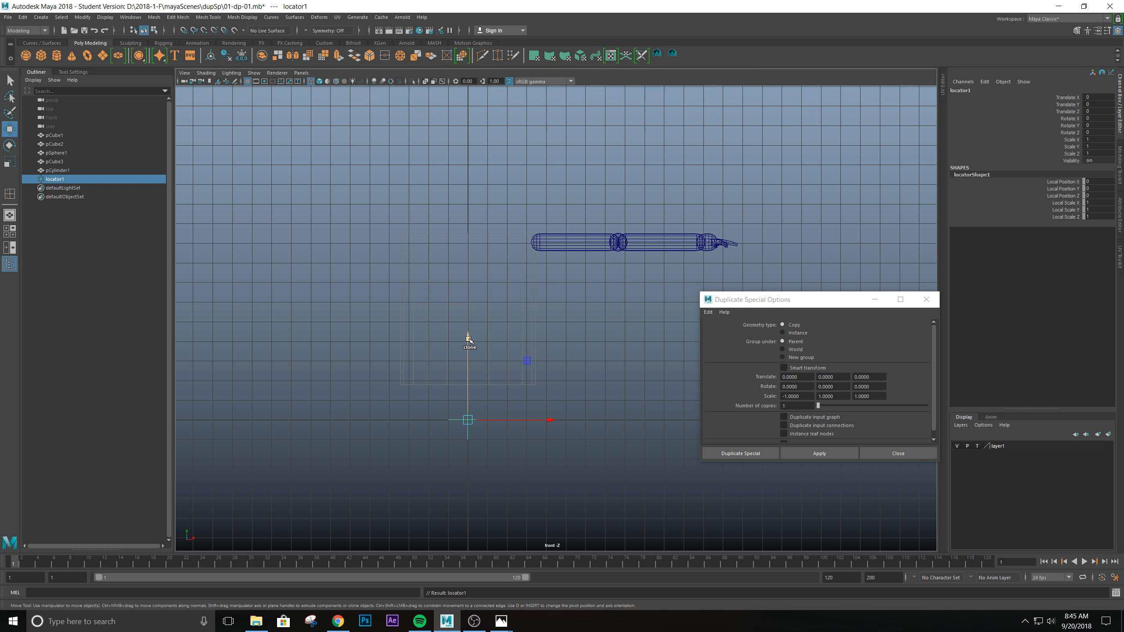
{"action": "left_click_drag", "start_coordinate": [469, 340], "coordinate": [448, 164]}
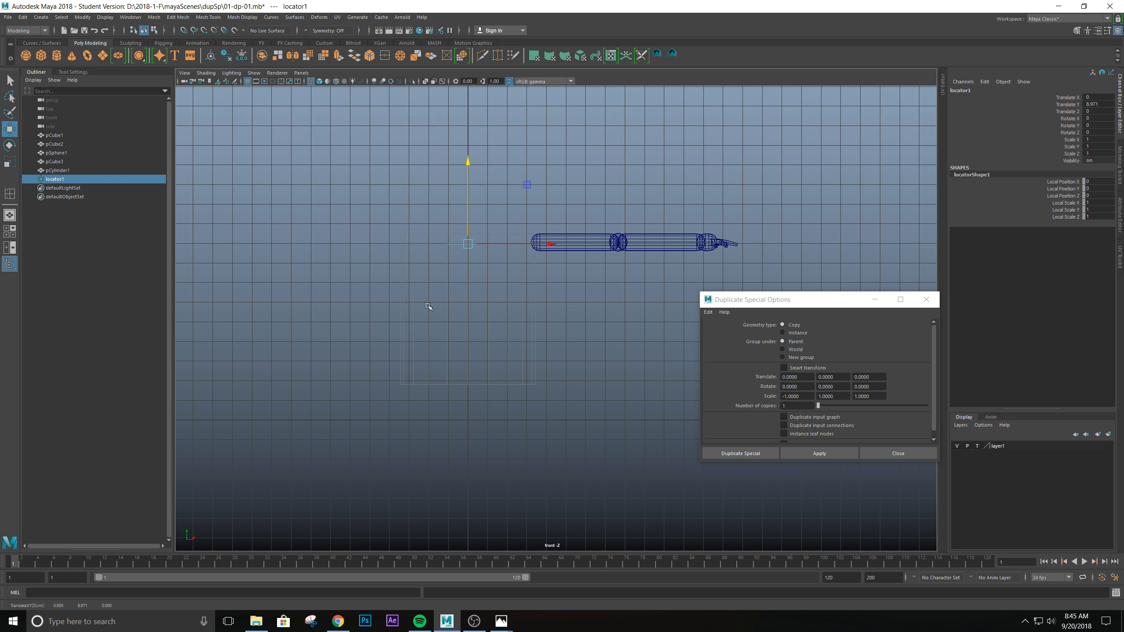
{"action": "left_click_drag", "start_coordinate": [469, 164], "coordinate": [468, 161]}
{"action": "left_click", "coordinate": [777, 237]}
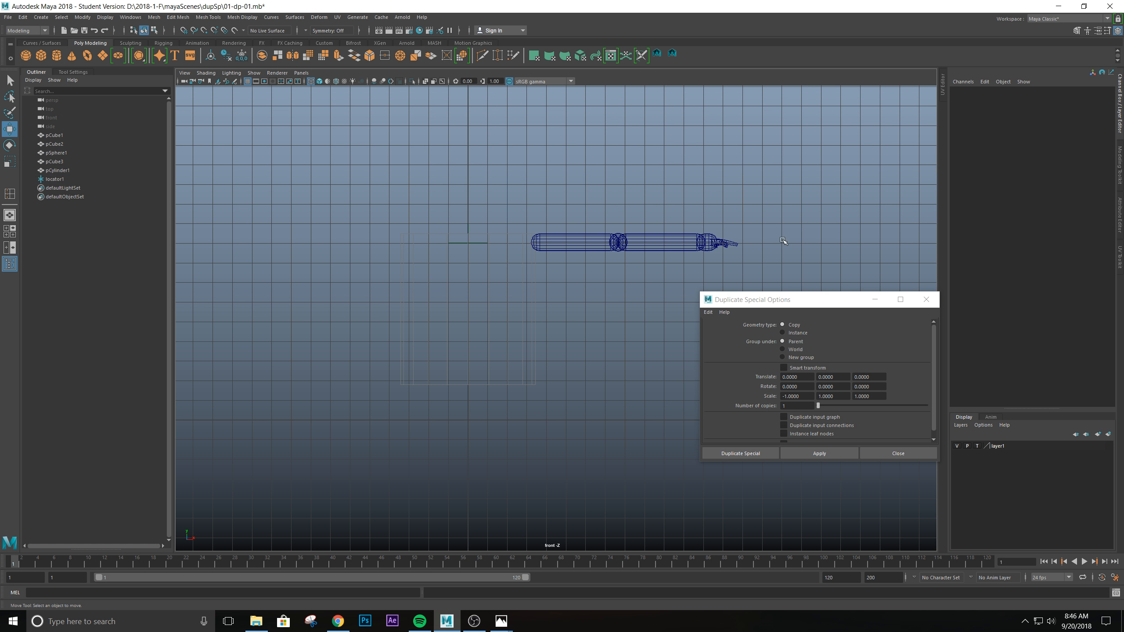
Step: Match the pivots of all four arm pieces to the locator at the body's centre, and check the pieces' pivots
{"action": "left_click_drag", "start_coordinate": [794, 221], "coordinate": [537, 257]}
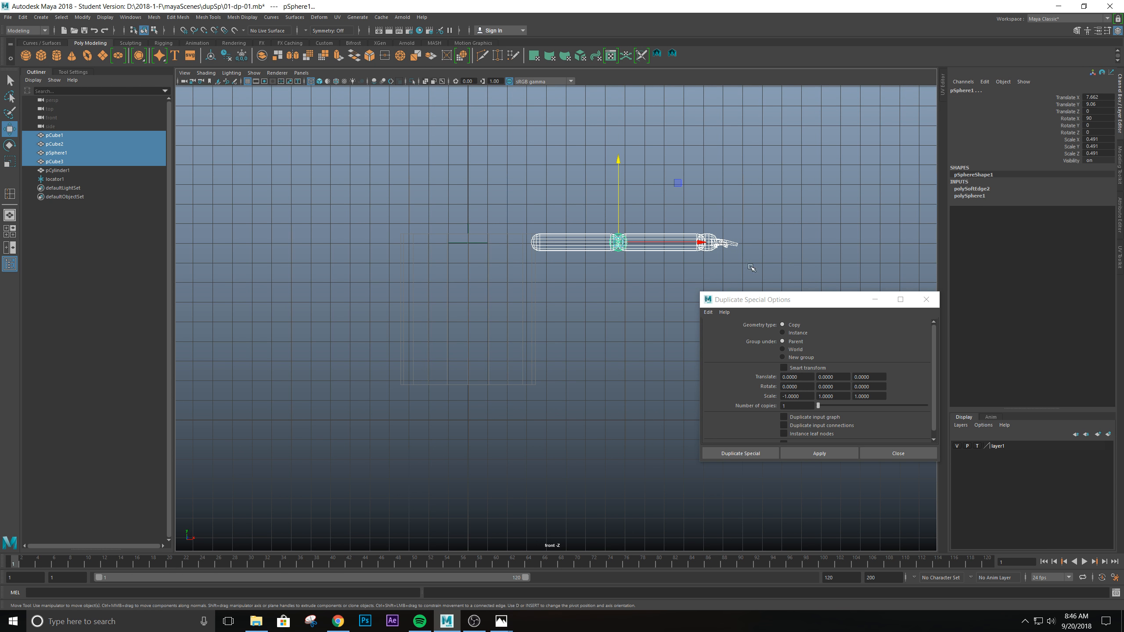
{"action": "left_click", "coordinate": [473, 243], "text": "shift"}
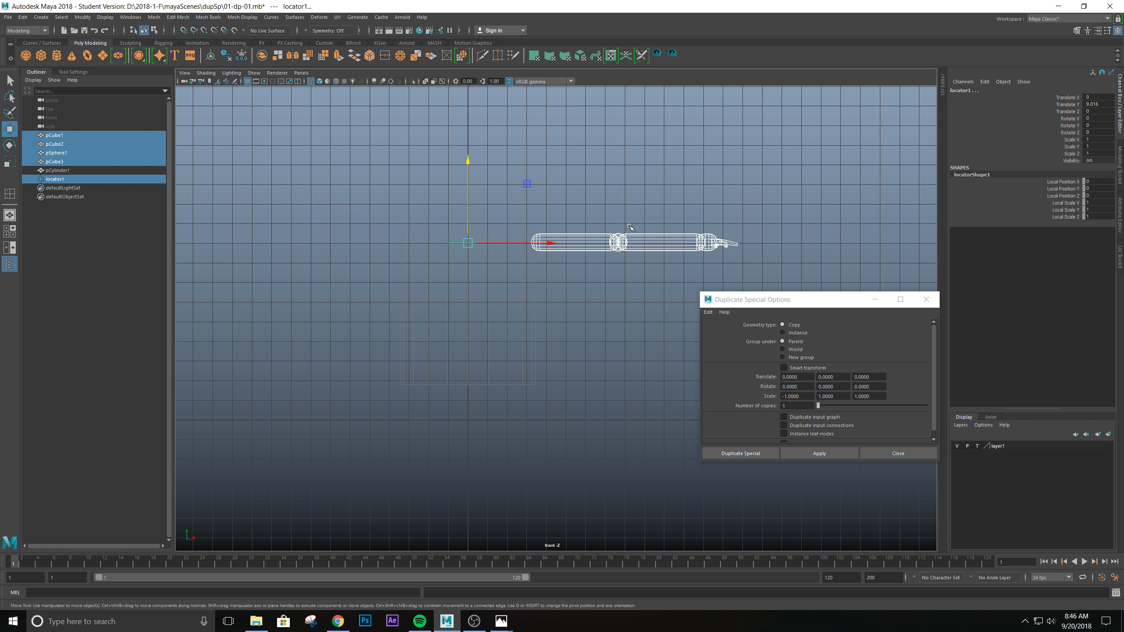
{"action": "left_click", "coordinate": [660, 243]}
{"action": "left_click_drag", "start_coordinate": [813, 206], "coordinate": [553, 270]}
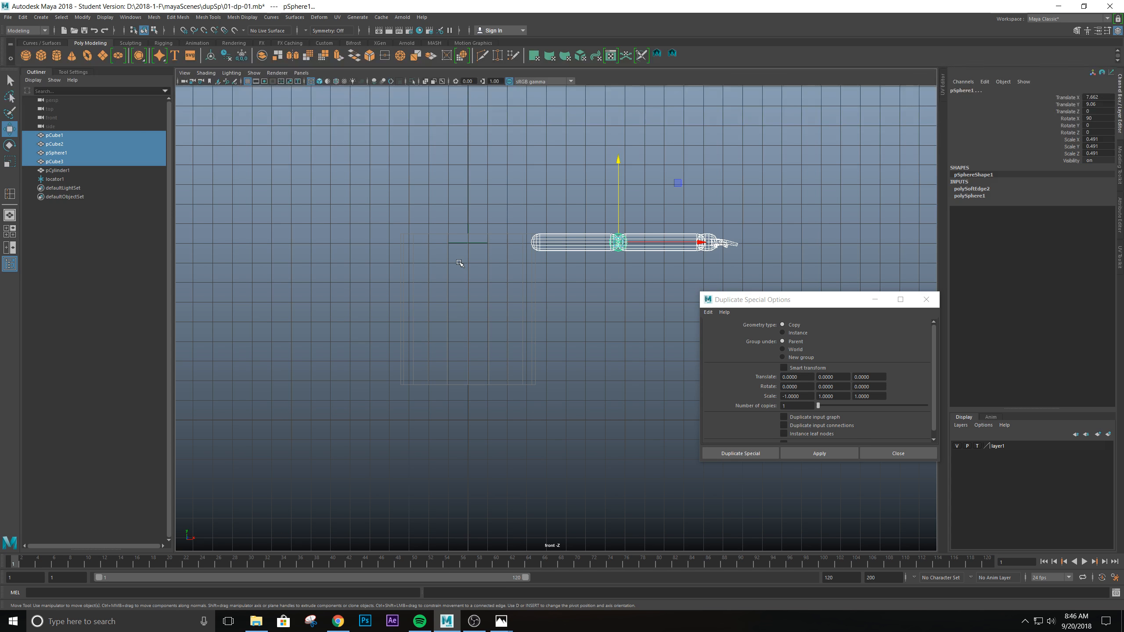
{"action": "left_click", "coordinate": [471, 244], "text": "shift"}
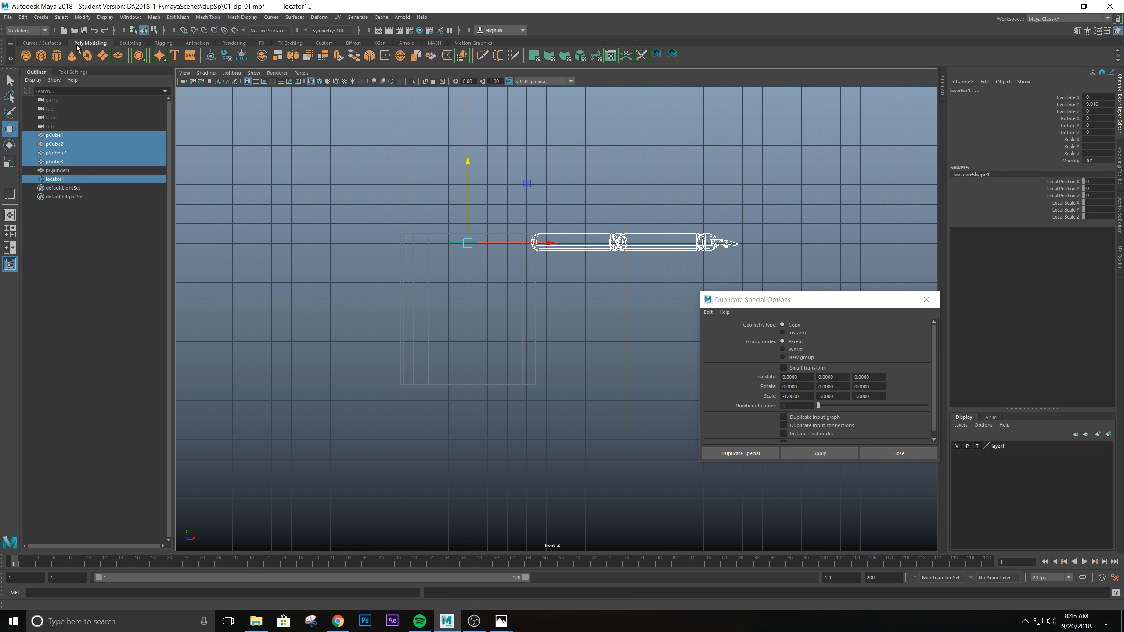
{"action": "left_click", "coordinate": [85, 18]}
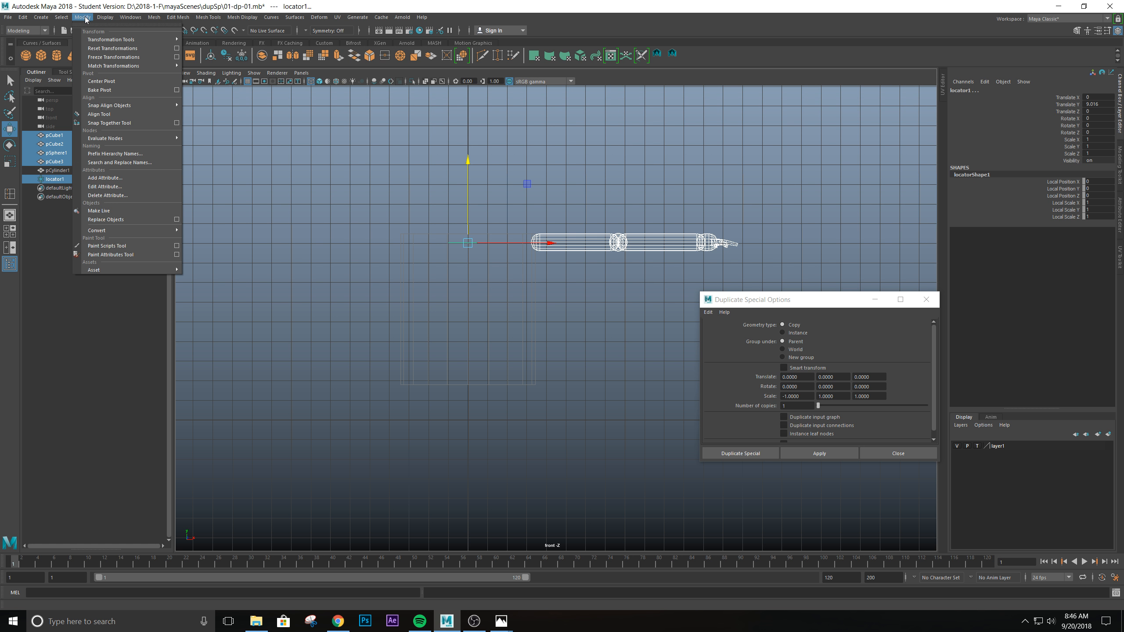
{"action": "mouse_move", "coordinate": [103, 66]}
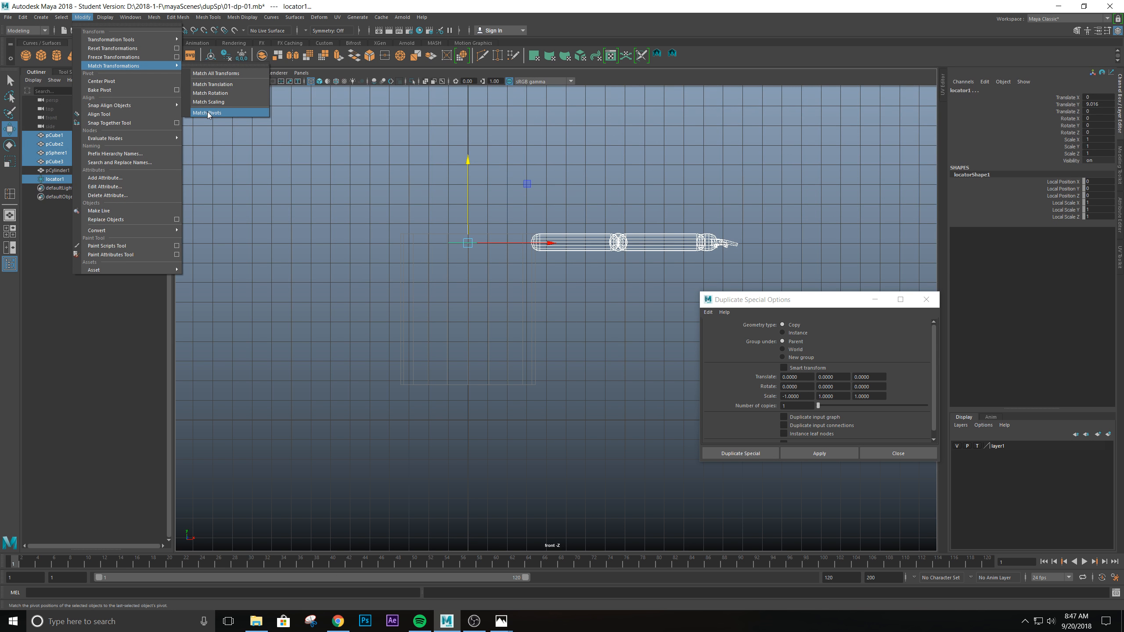
{"action": "left_click", "coordinate": [208, 113]}
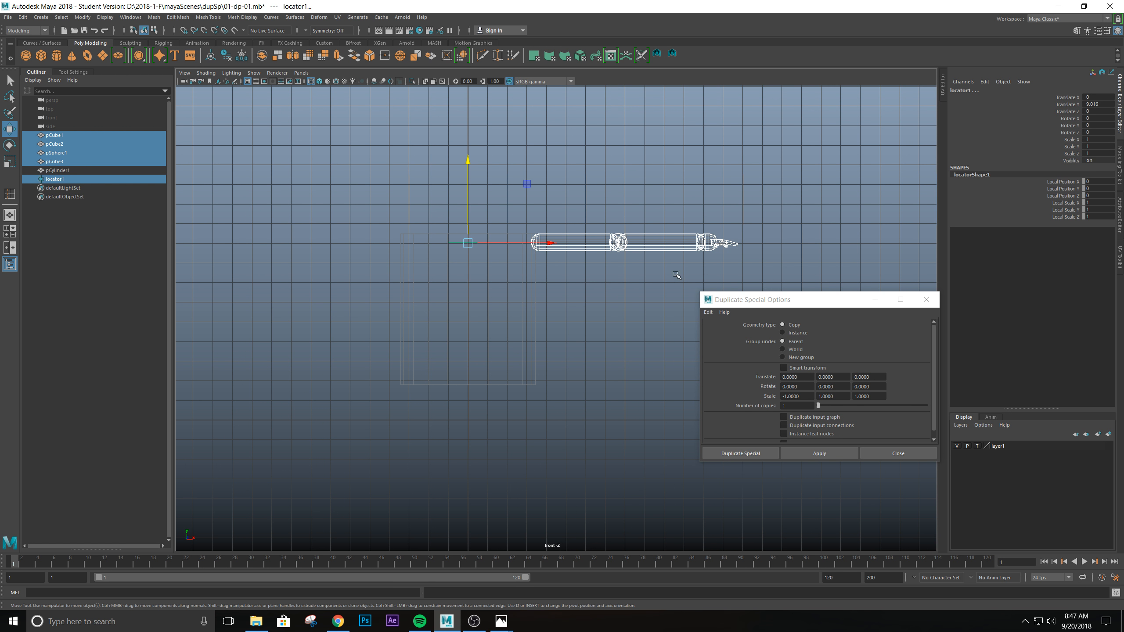
{"action": "left_click", "coordinate": [750, 180]}
{"action": "left_click", "coordinate": [709, 239]}
{"action": "left_click", "coordinate": [675, 246]}
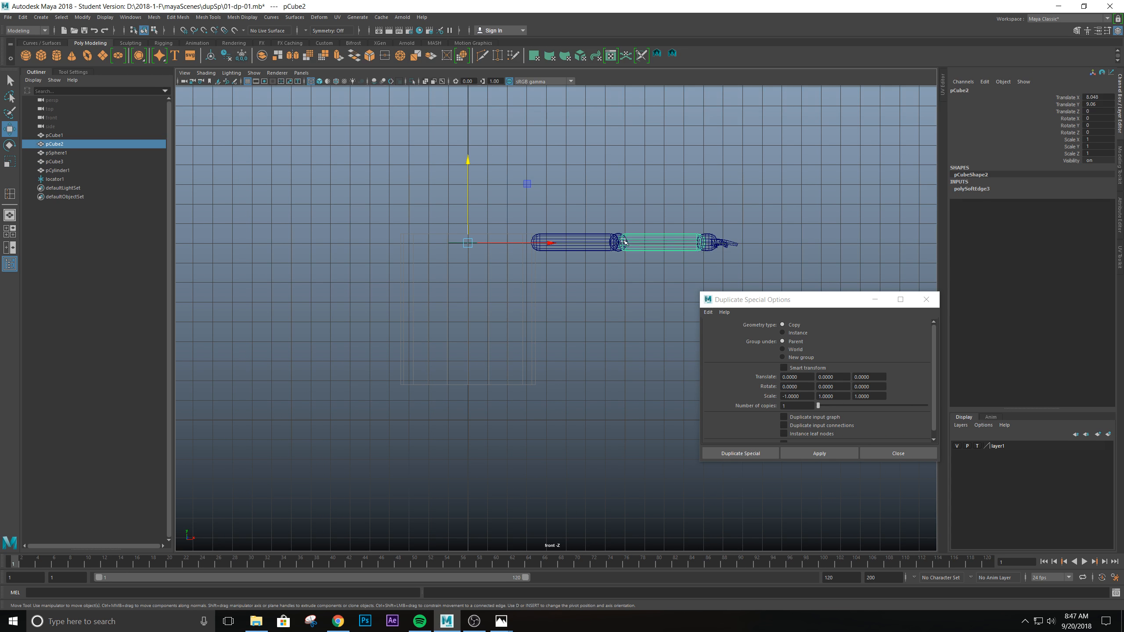
{"action": "left_click", "coordinate": [619, 239]}
{"action": "left_click", "coordinate": [584, 238]}
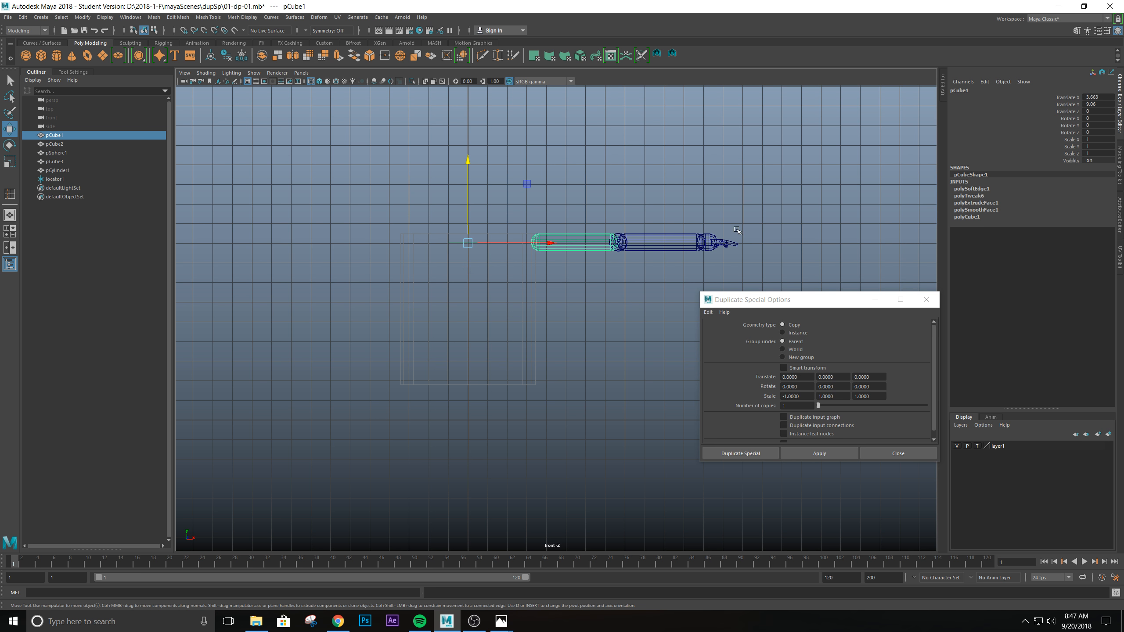
Step: Create one mirrored copy of the whole four-piece arm with Duplicate Special at X scale -1
{"action": "left_click_drag", "start_coordinate": [757, 227], "coordinate": [533, 280]}
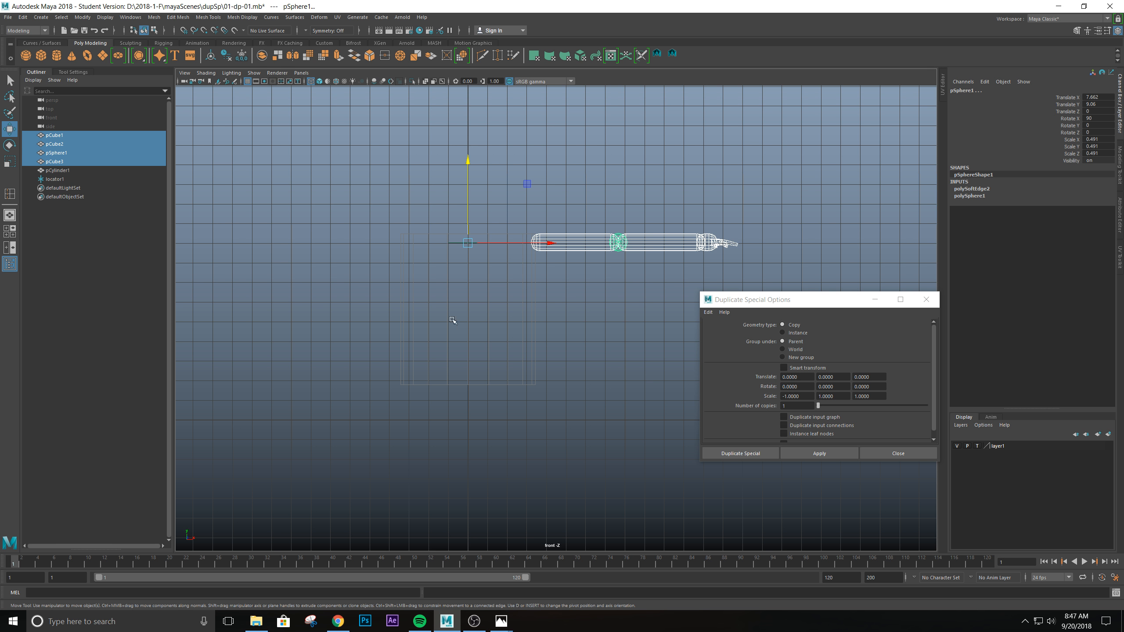
{"action": "left_click_drag", "start_coordinate": [842, 207], "coordinate": [560, 267]}
{"action": "left_click", "coordinate": [840, 456]}
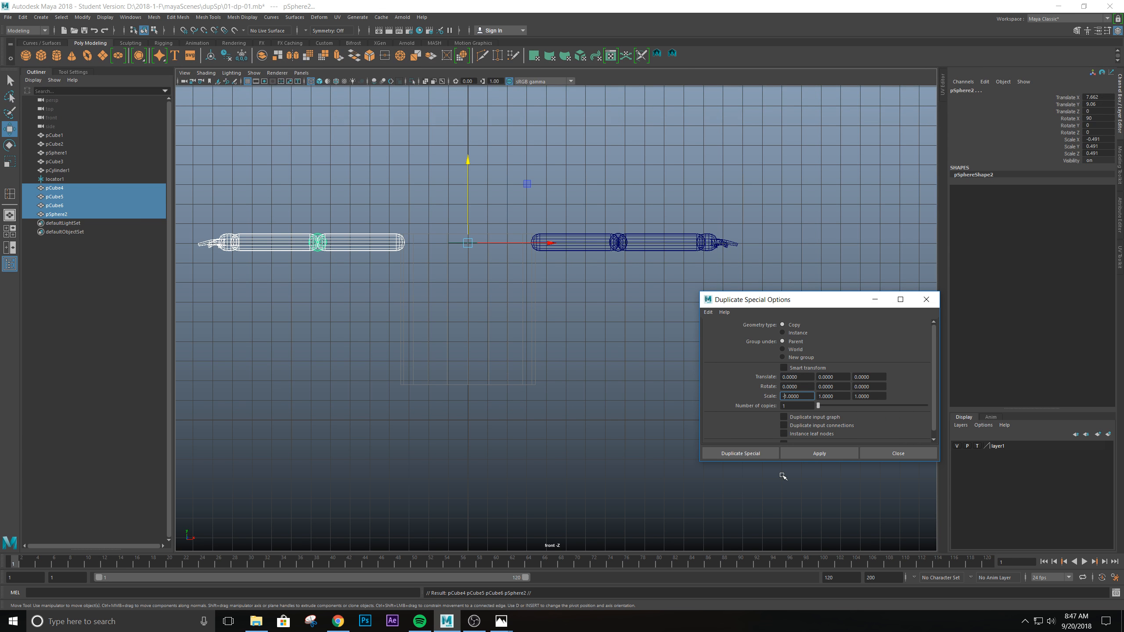
{"action": "left_click", "coordinate": [373, 241]}
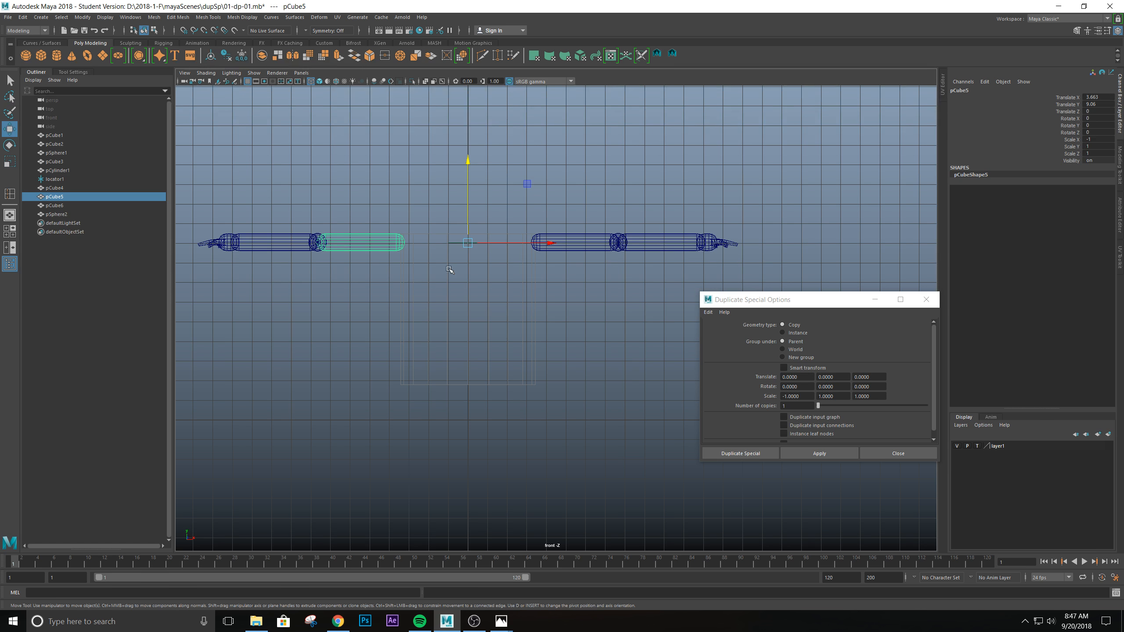
Step: Close the Duplicate Special options, center the pivots of the four mirrored arm pieces, and check them against the original arm
{"action": "left_click_drag", "start_coordinate": [190, 215], "coordinate": [416, 266]}
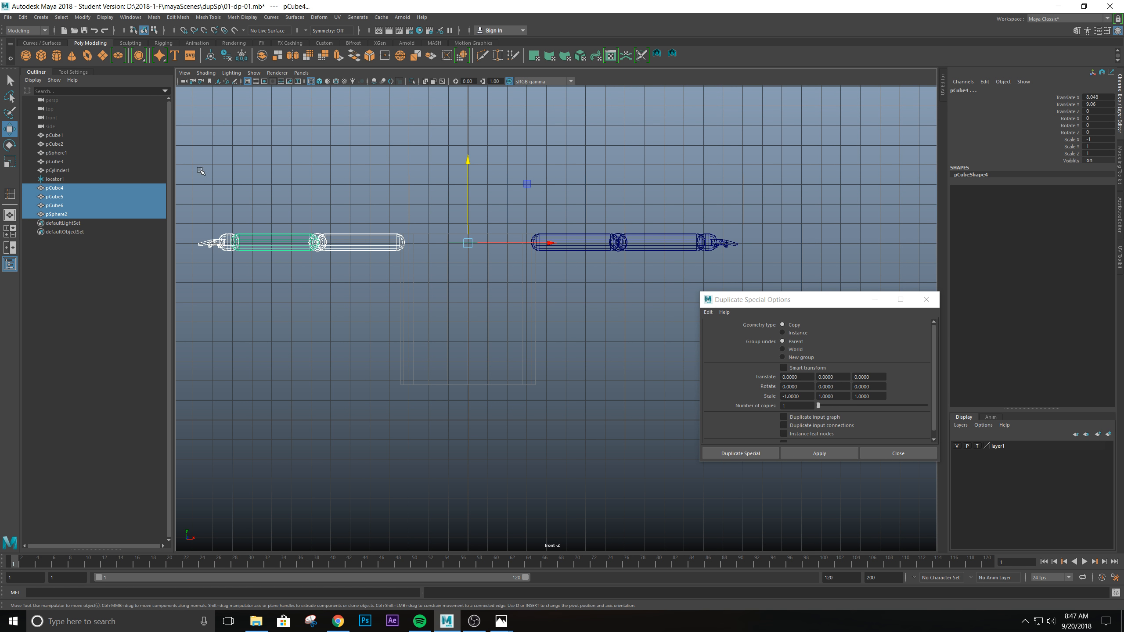
{"action": "left_click", "coordinate": [926, 299]}
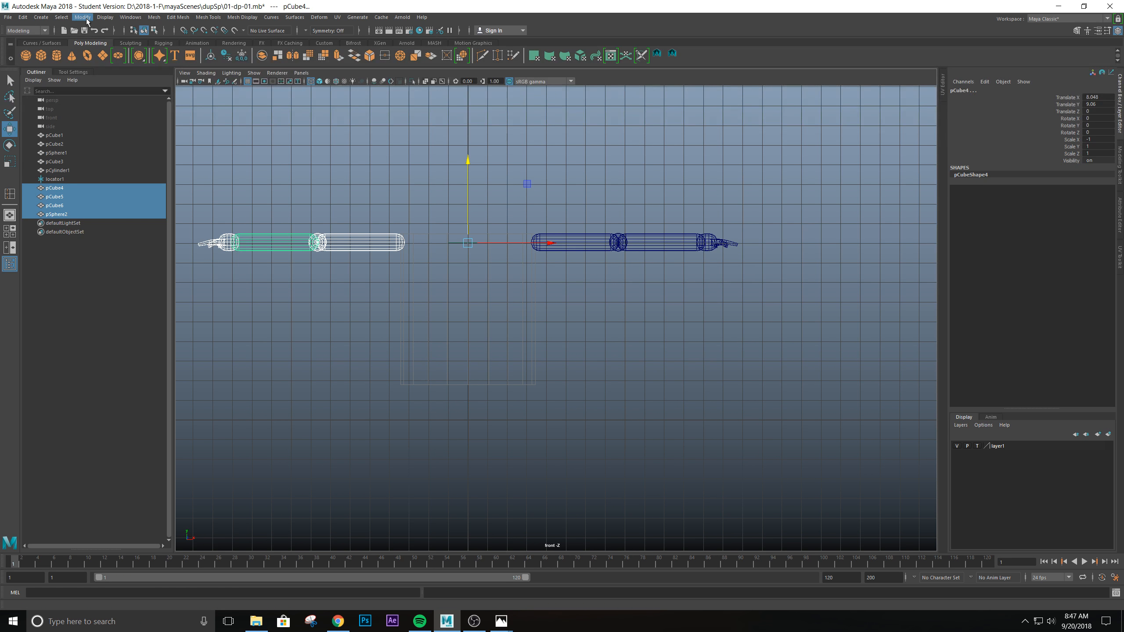
{"action": "left_click", "coordinate": [80, 17]}
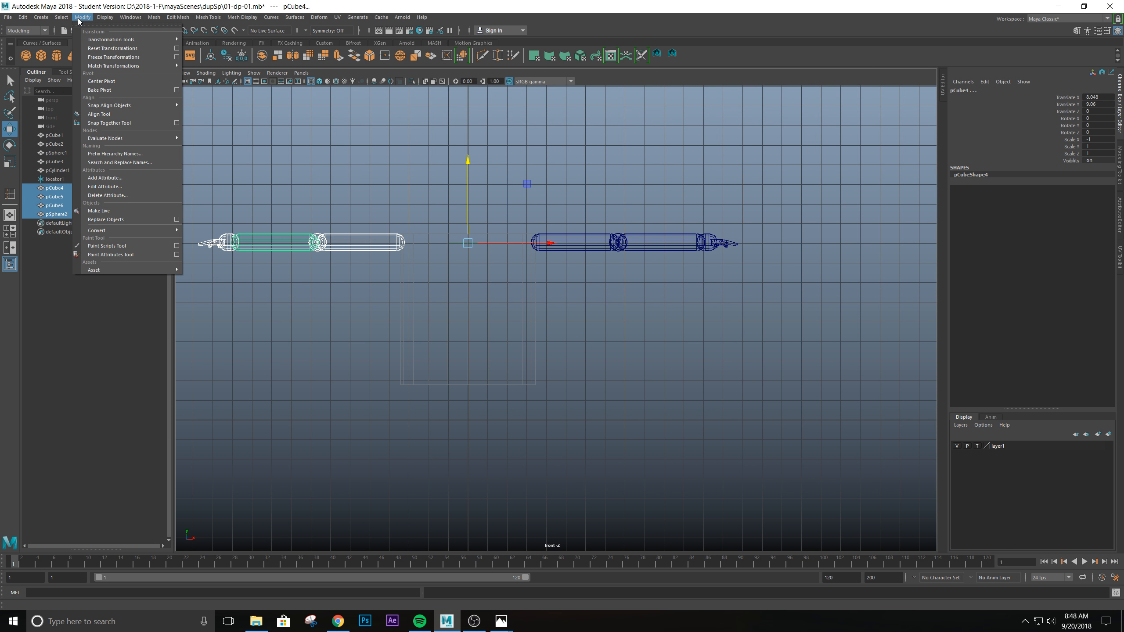
{"action": "left_click", "coordinate": [112, 82]}
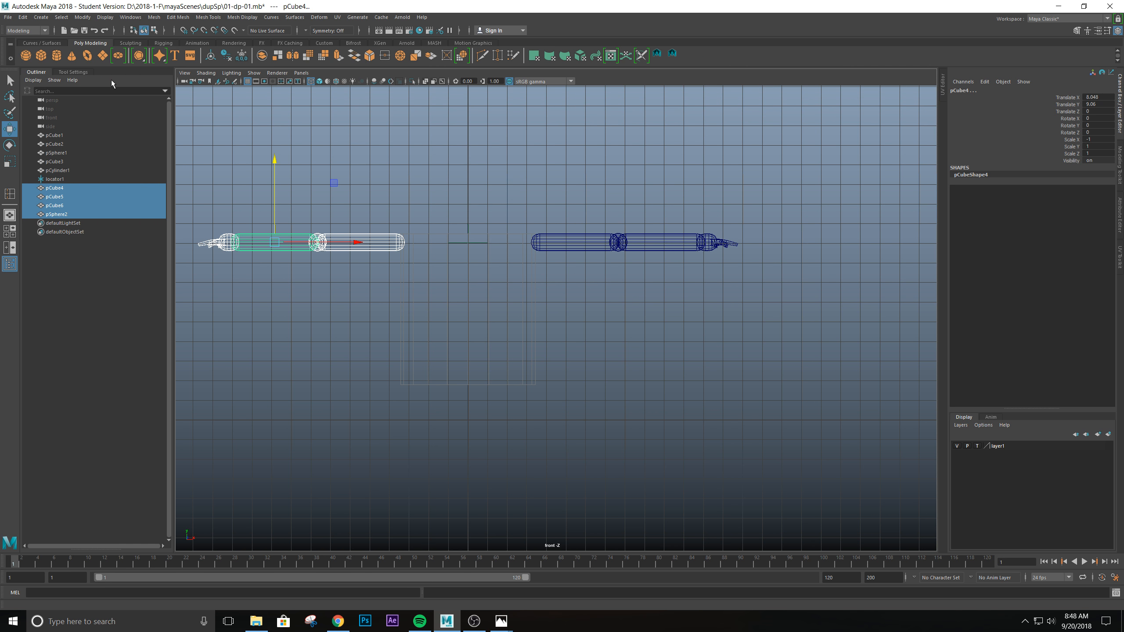
{"action": "left_click", "coordinate": [382, 243]}
{"action": "left_click", "coordinate": [381, 243]}
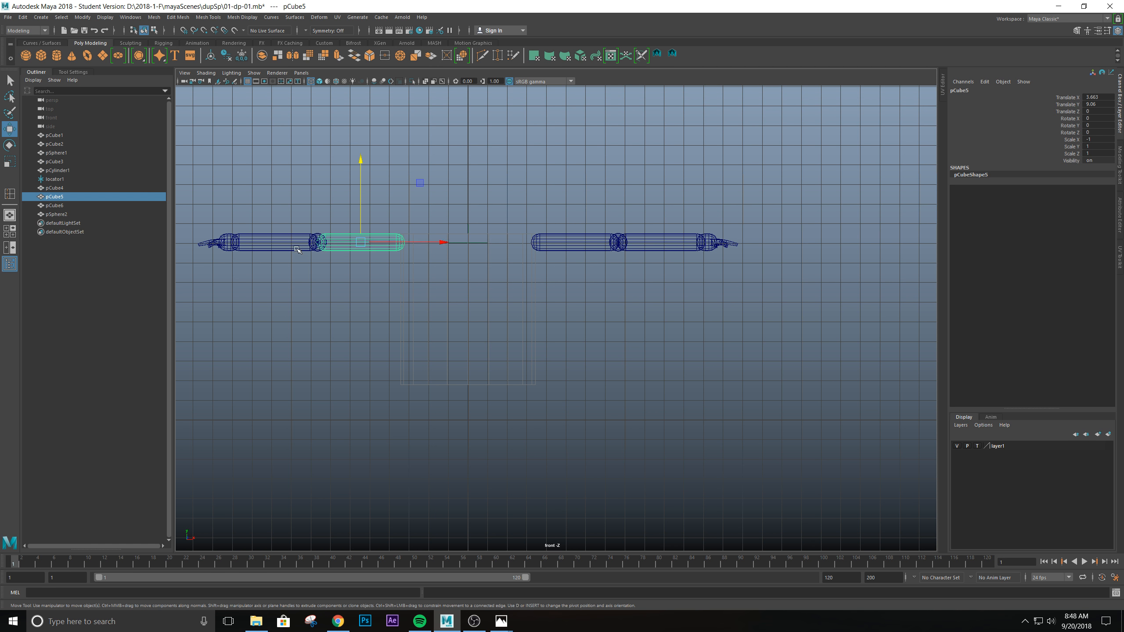
{"action": "left_click", "coordinate": [283, 244]}
{"action": "left_click", "coordinate": [202, 244]}
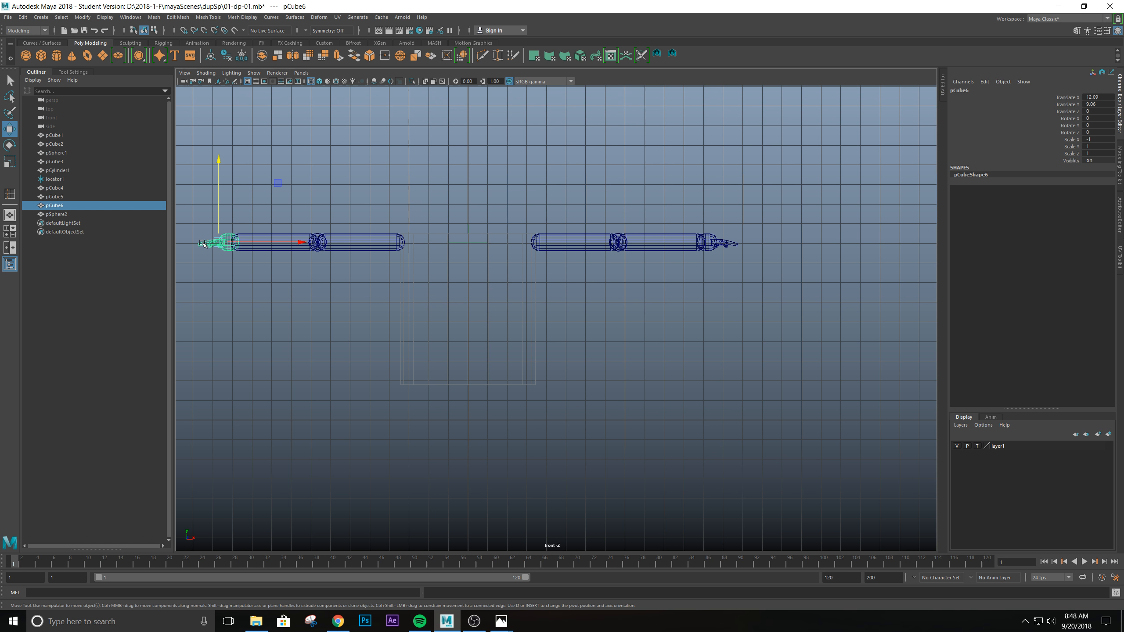
{"action": "left_click", "coordinate": [359, 243]}
{"action": "left_click", "coordinate": [586, 242]}
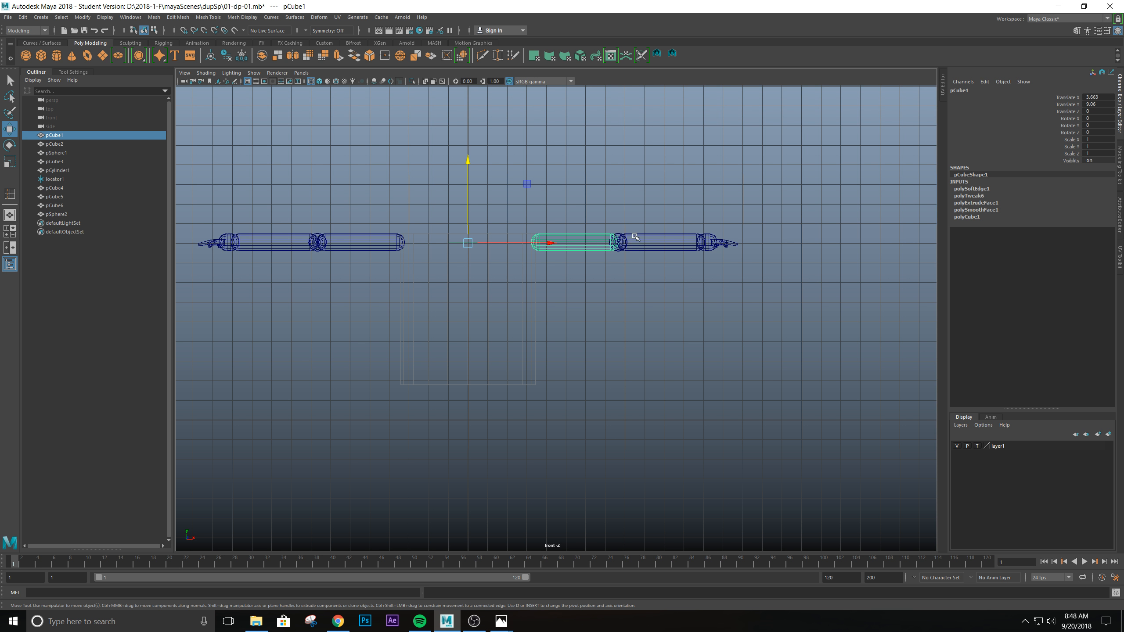
{"action": "left_click", "coordinate": [361, 248]}
{"action": "left_click", "coordinate": [298, 244]}
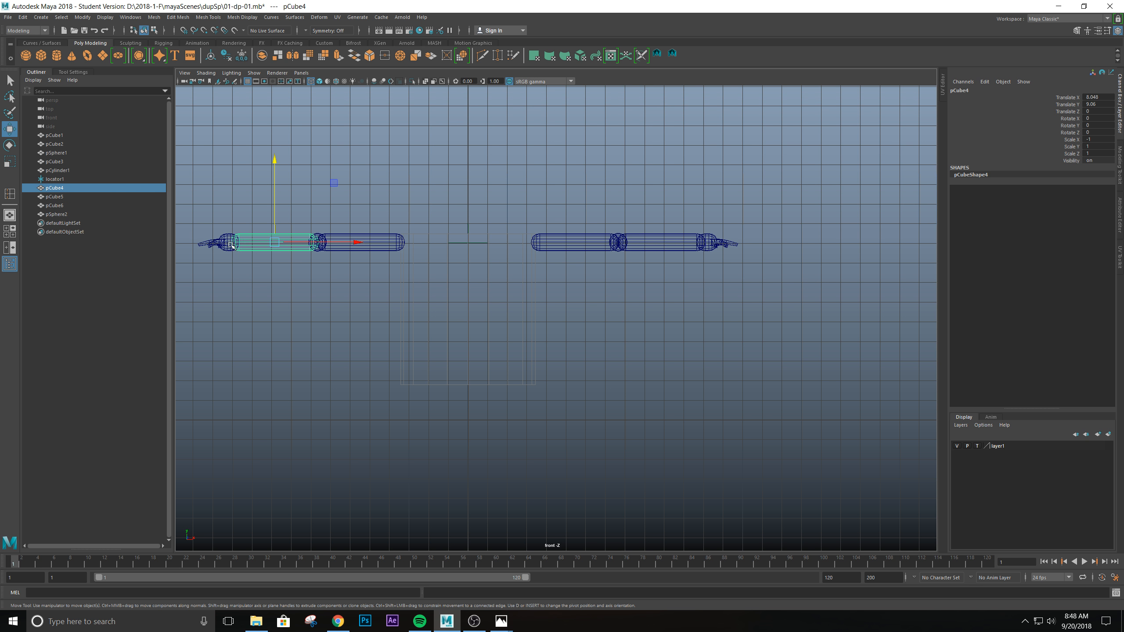
{"action": "left_click", "coordinate": [228, 246]}
Step: Center the pivots of the four original arm pieces and check the forearm and upper arm
{"action": "left_click_drag", "start_coordinate": [541, 209], "coordinate": [806, 306]}
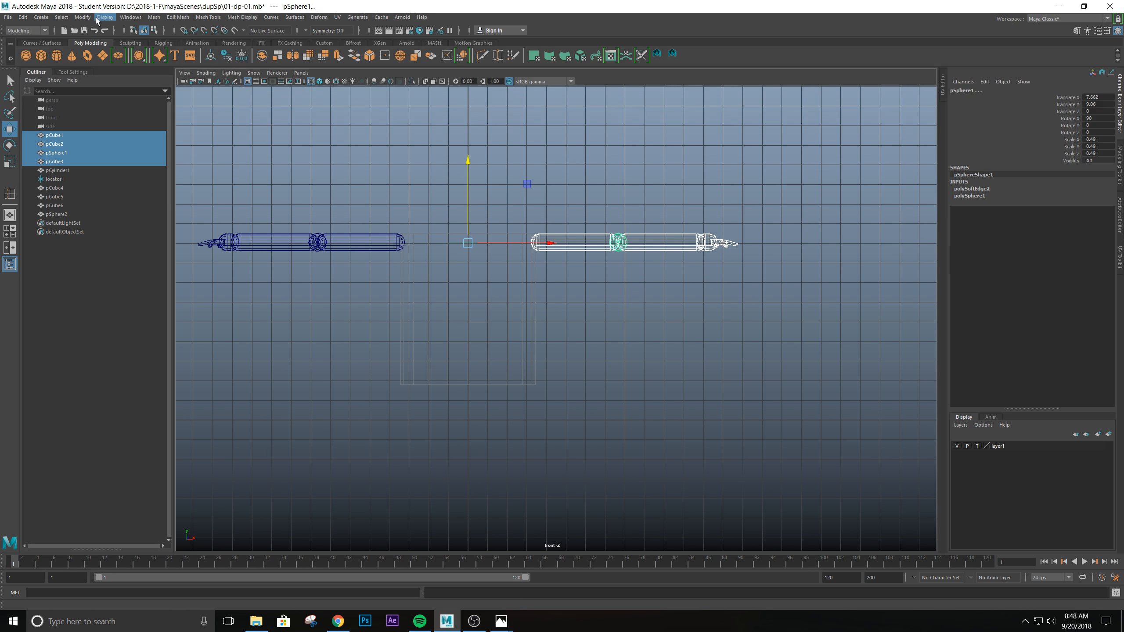
{"action": "left_click", "coordinate": [83, 17]}
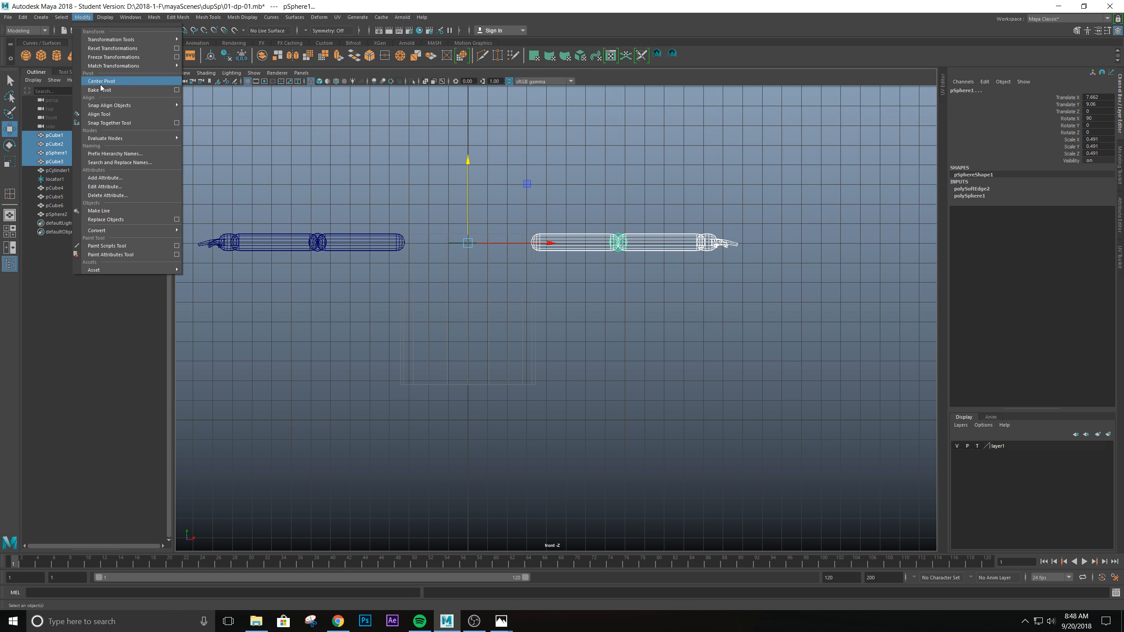
{"action": "left_click", "coordinate": [101, 82]}
{"action": "left_click", "coordinate": [708, 260]}
{"action": "left_click", "coordinate": [674, 249]}
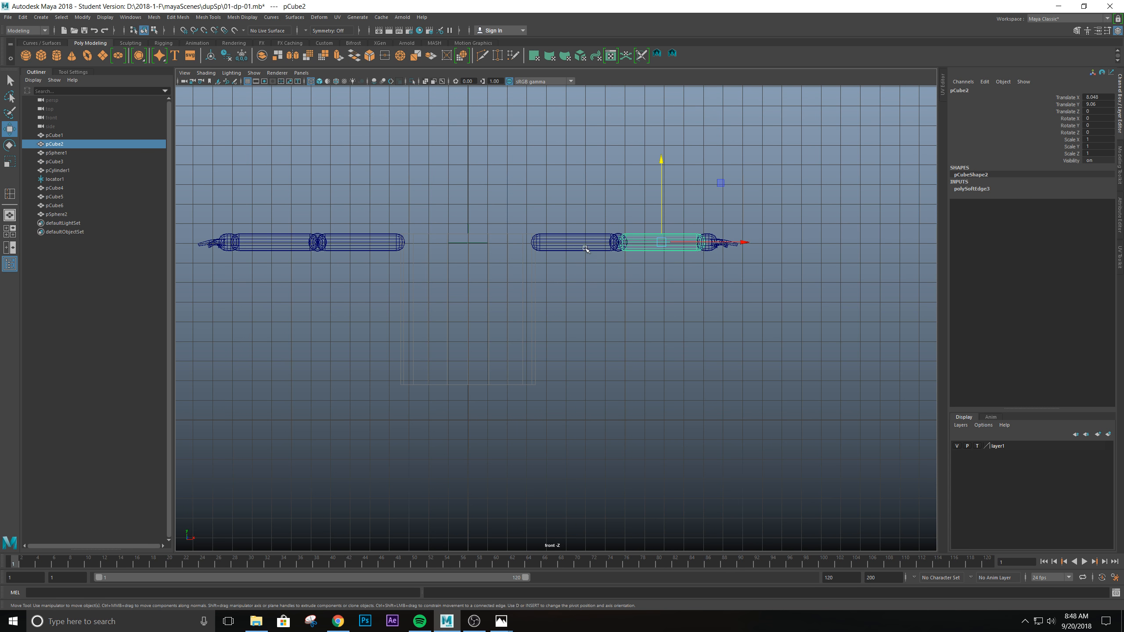
{"action": "left_click", "coordinate": [570, 250]}
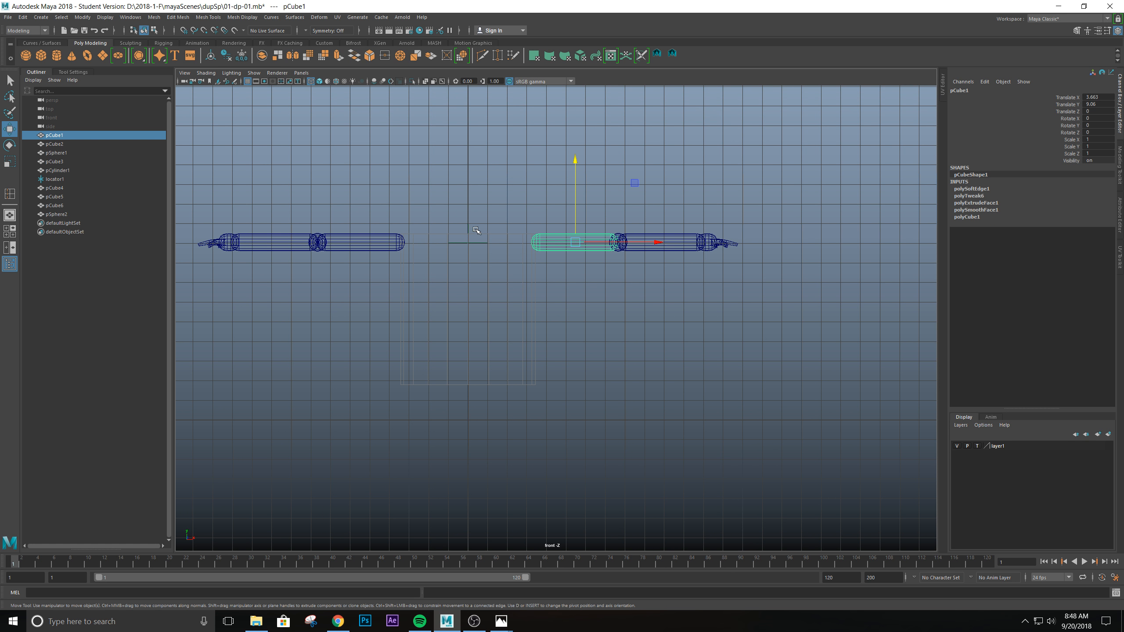
Step: Show the body and both arms in the perspective view and inspect the mirrored result
{"action": "key", "text": "space"}
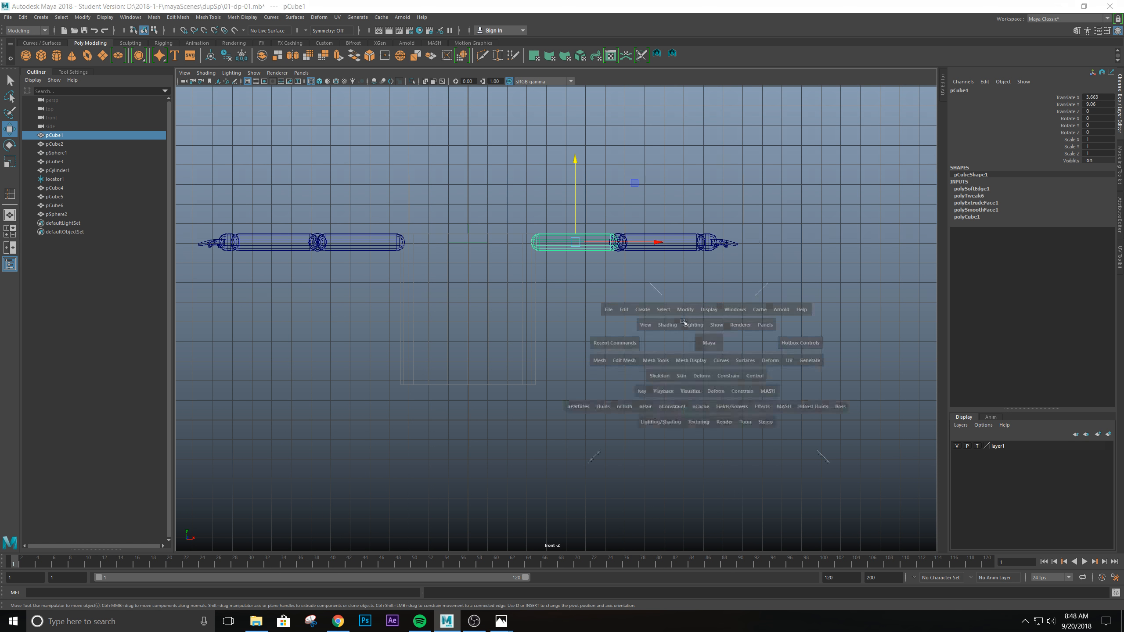
{"action": "key", "text": "space"}
{"action": "mouse_move", "coordinate": [626, 251]}
{"action": "left_mouse_down", "text": "alt"}
{"action": "mouse_move", "coordinate": [479, 243]}
{"action": "mouse_move", "coordinate": [587, 281]}
{"action": "mouse_move", "coordinate": [617, 252]}
{"action": "mouse_move", "coordinate": [613, 261]}
{"action": "left_mouse_up", "text": "alt"}
{"action": "middle_click_drag", "start_coordinate": [545, 266], "coordinate": [619, 282], "text": "alt"}
{"action": "mouse_move", "coordinate": [533, 299]}
{"action": "left_mouse_down", "text": "alt"}
{"action": "mouse_move", "coordinate": [502, 282]}
{"action": "mouse_move", "coordinate": [533, 300]}
{"action": "left_mouse_up", "text": "alt"}
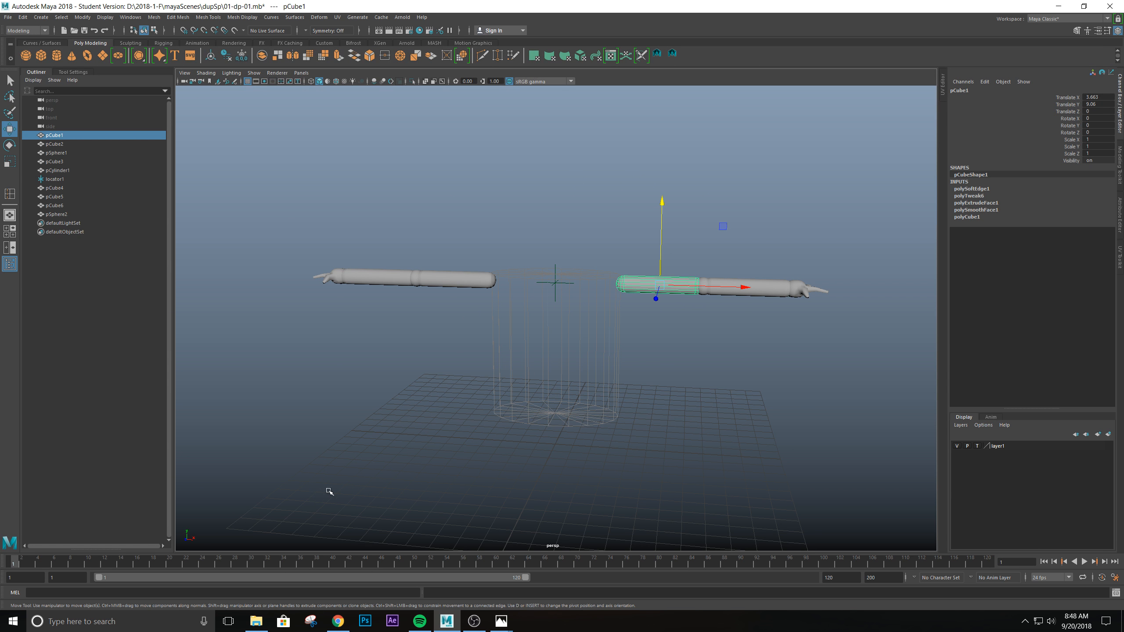
{"action": "left_click_drag", "start_coordinate": [589, 419], "coordinate": [533, 393], "text": "alt"}
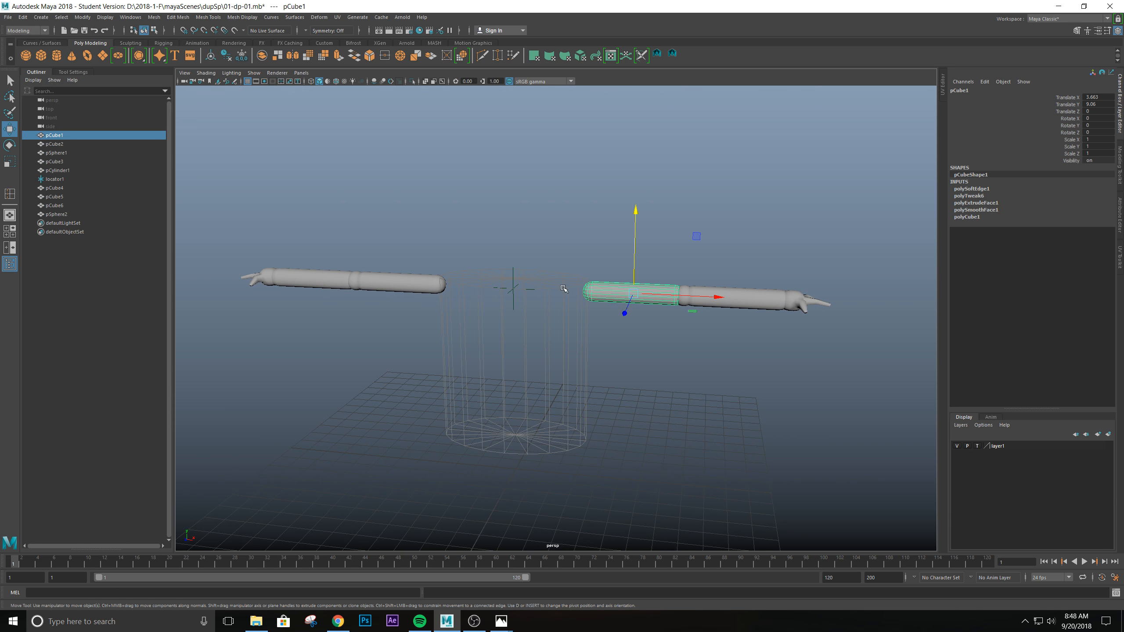
{"action": "scroll", "coordinate": [300, 326], "scroll_direction": "up", "scroll_amount": 3}
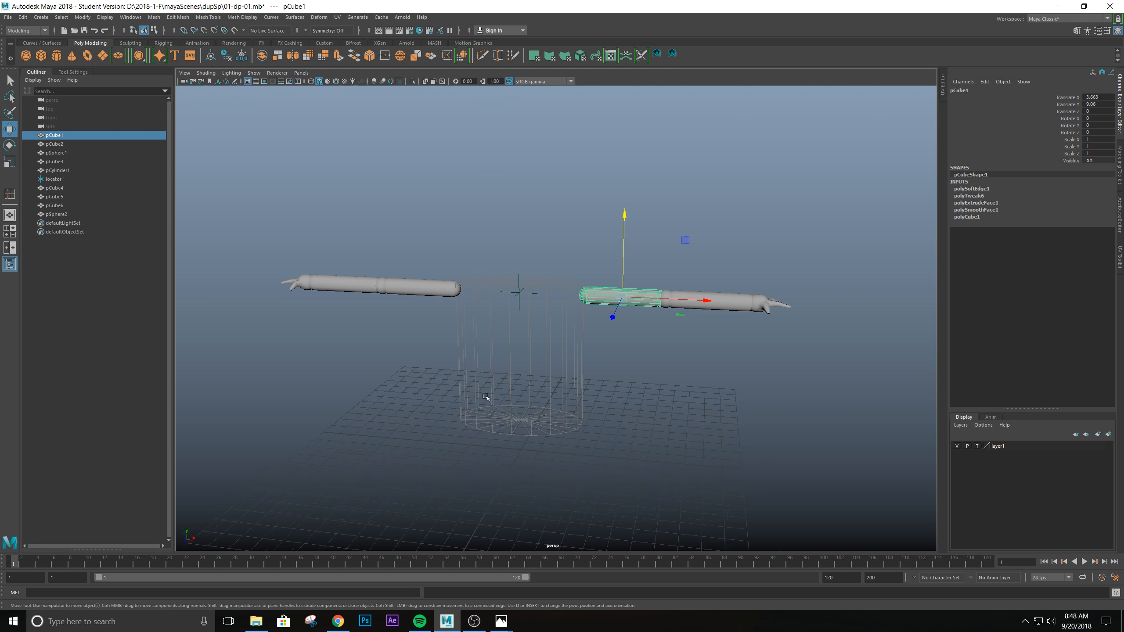